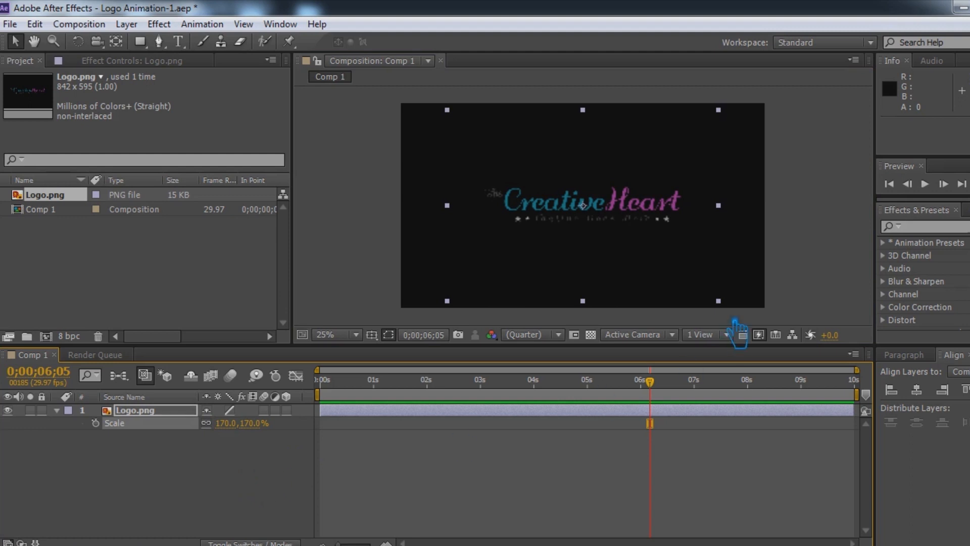
Collapse the Logo.png layer's properties in the timeline and save the project.
key("period")
left_click(250, 465)
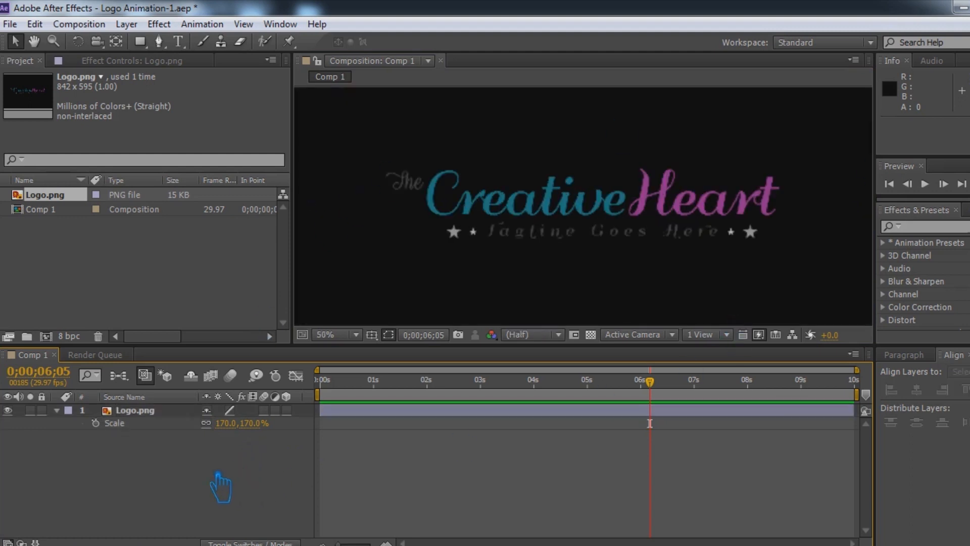
left_click(57, 411)
left_click(148, 414)
key("ctrl+s")
left_click(172, 449)
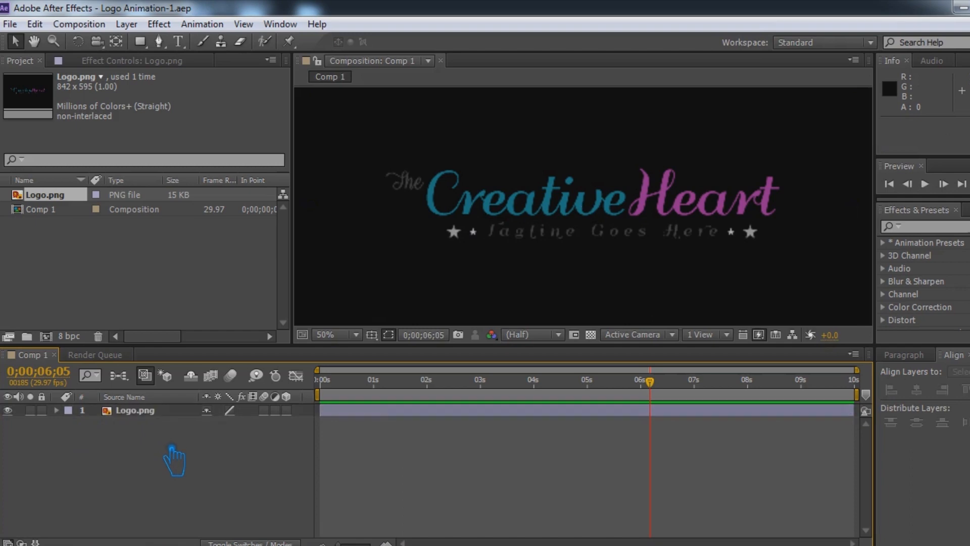
Draw a large light-grey filled circle over the logo with the Ellipse tool, as a new shape layer.
right_click(172, 448)
left_click_drag(139, 41, 192, 71)
left_click_drag(619, 242, 892, 399)
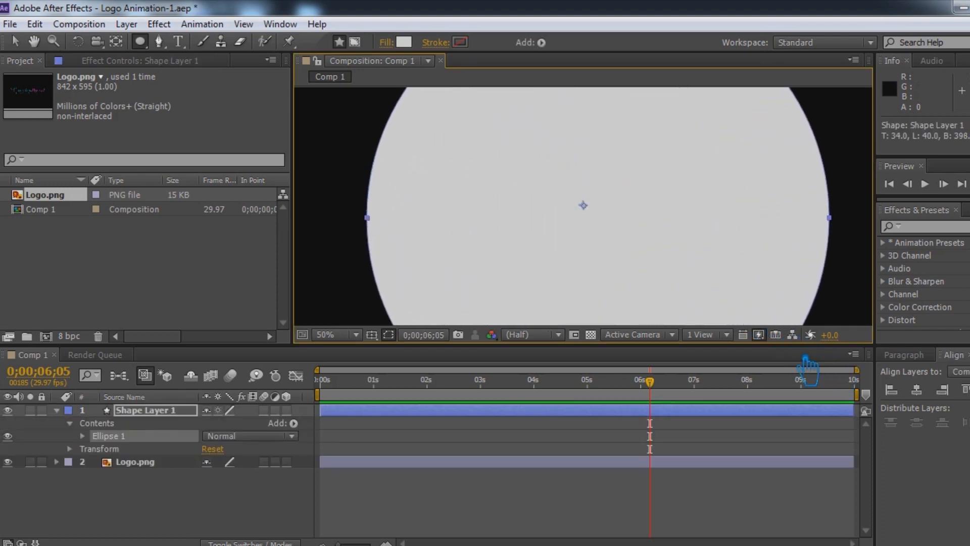
key("comma")
left_click(15, 41)
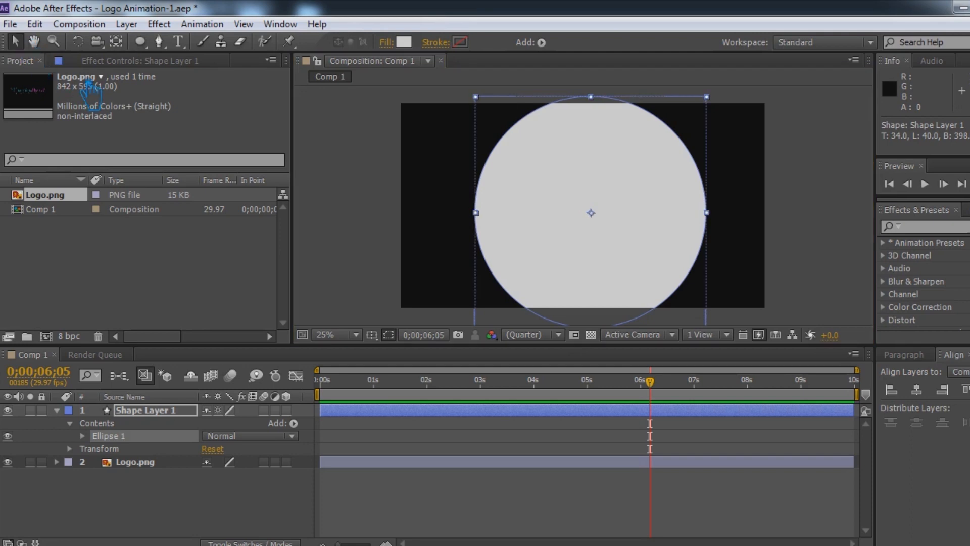
Search the effects for "turb" and apply Turbulent Displace to the circle's shape layer.
left_click(925, 226)
type("t")
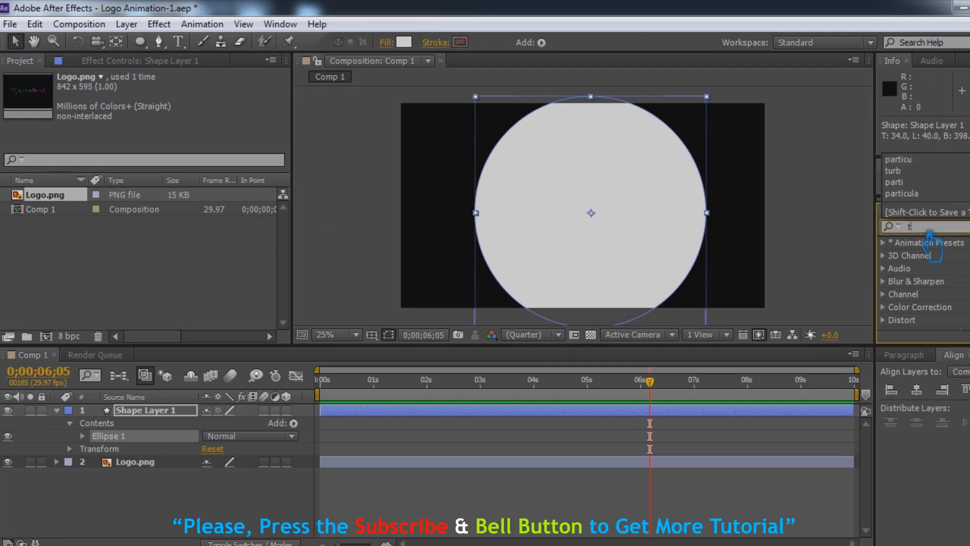
type("urb")
left_click_drag(960, 258, 645, 281)
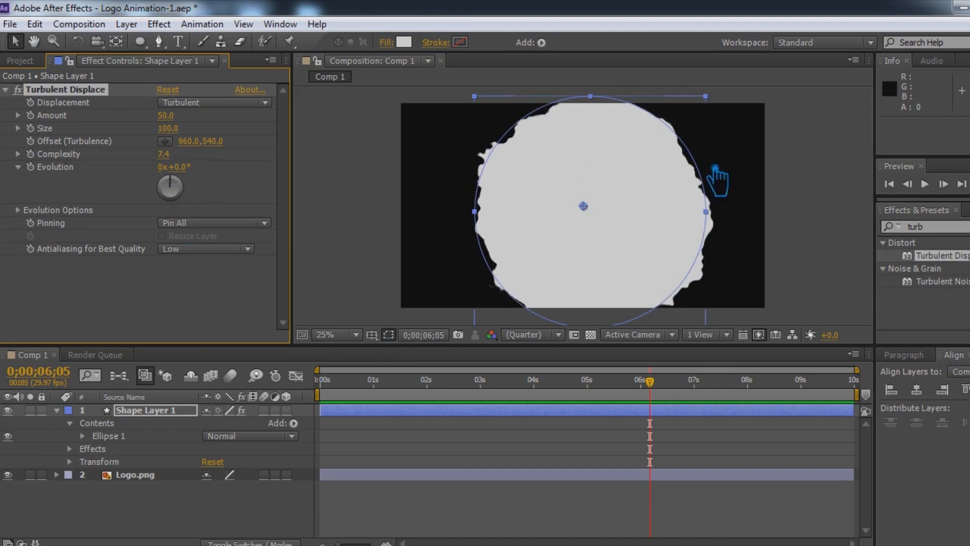
Set the Turbulent Displace effect's complexity to 8.3 and its amount to 100.
left_click(165, 115)
type("100")
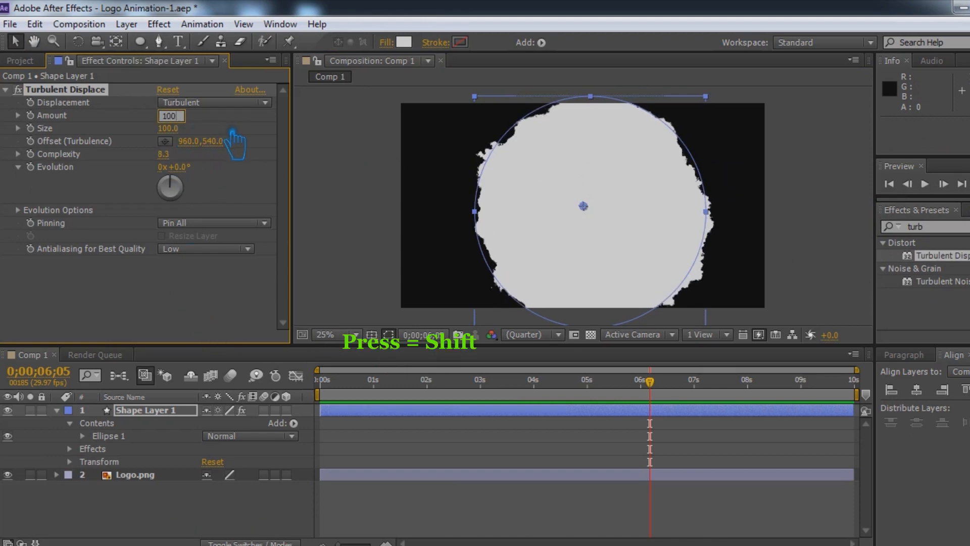
key("Return")
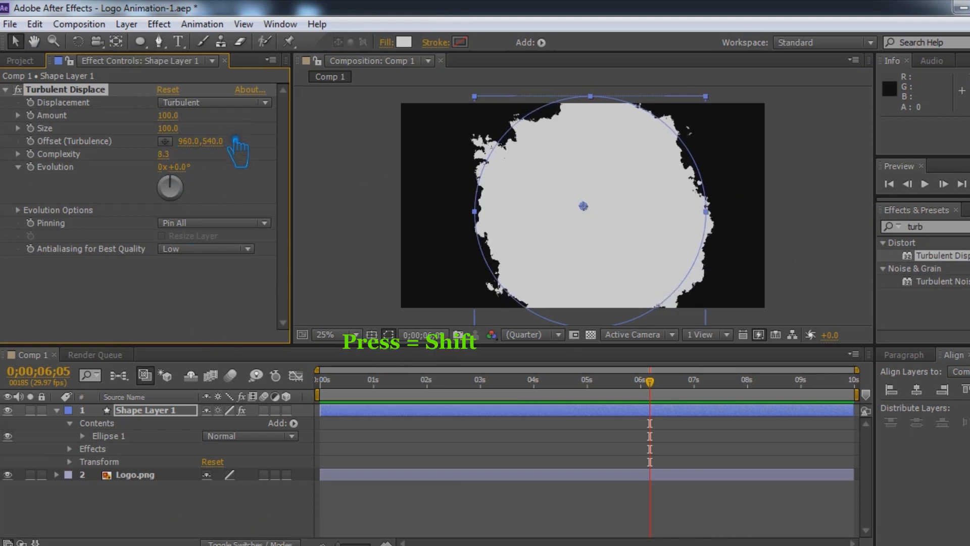
Save the project and add a 100% Scale keyframe to Shape Layer 1 at 0;00;05;00.
left_click(57, 410)
left_click(136, 410)
left_click(57, 409)
left_click_drag(650, 382, 599, 396)
key("ctrl+s")
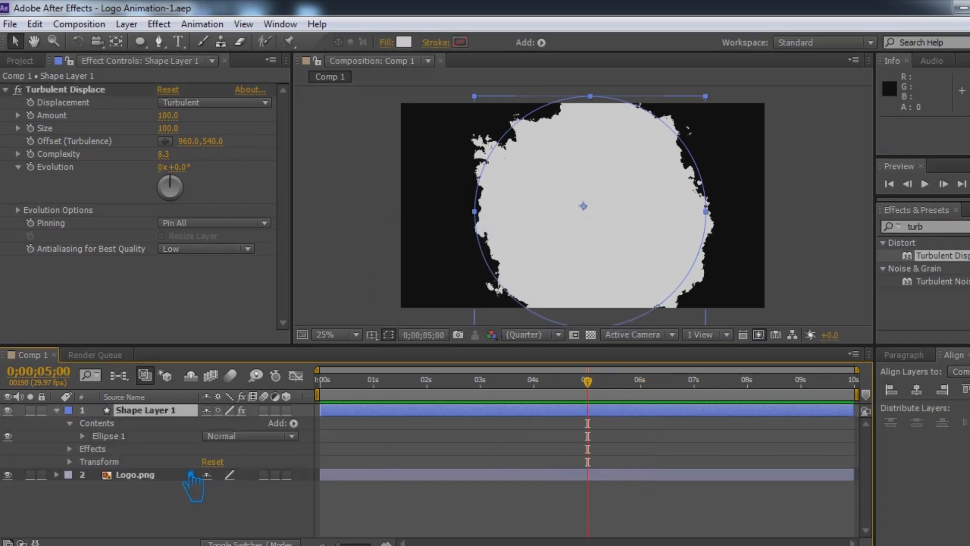
key("s")
left_click(95, 423)
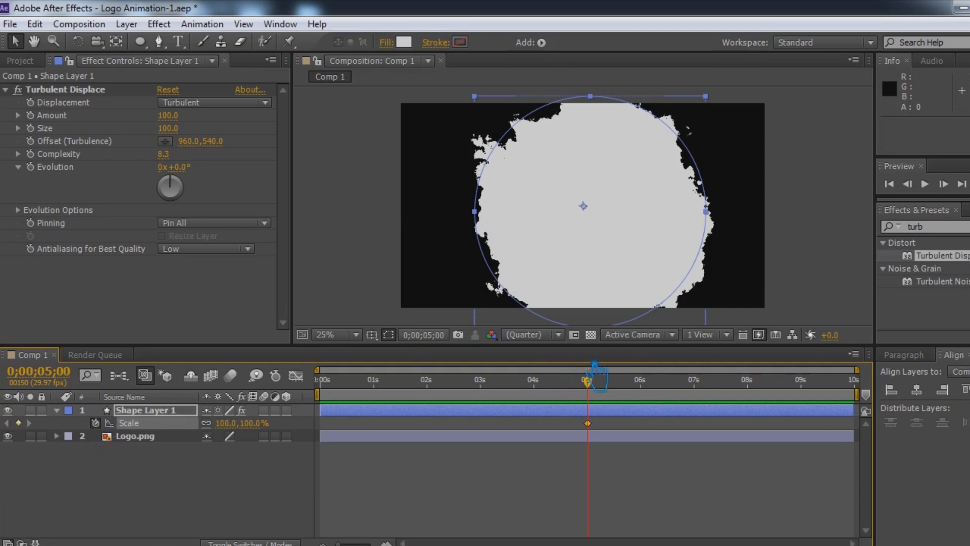
Set Shape Layer 1's Scale to 0% at 0;00;00;00.
left_click_drag(588, 380, 333, 420)
left_click(234, 424)
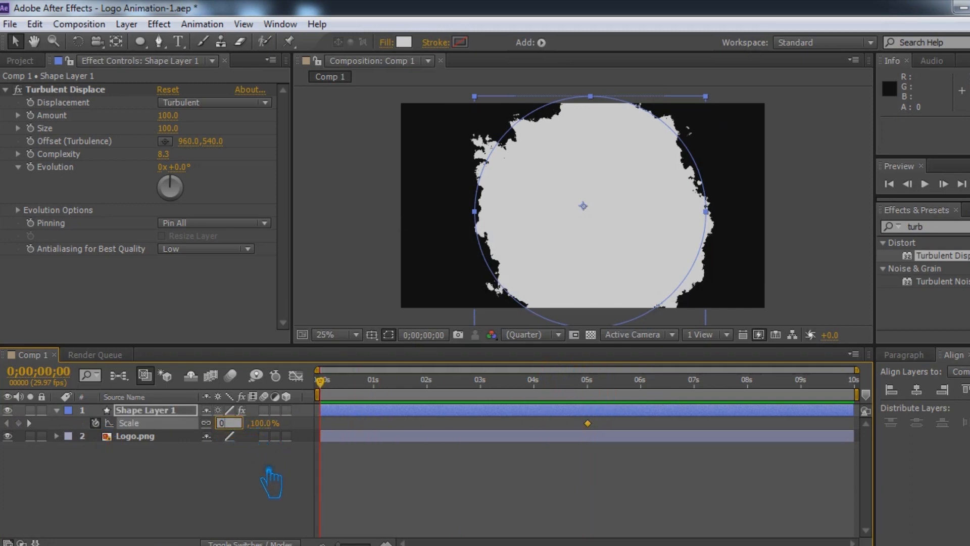
key("Return")
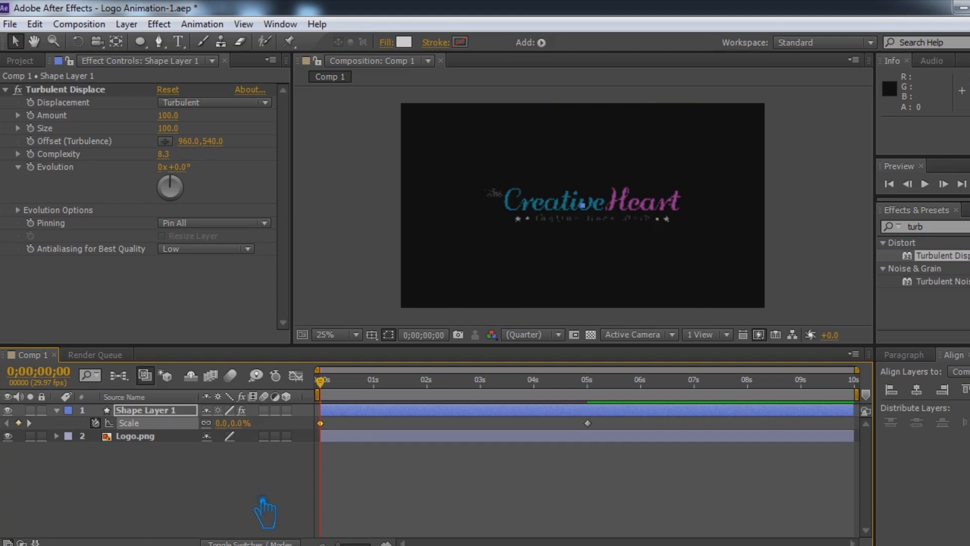
Collapse Shape Layer 1's keyframed properties and save the project.
left_click(144, 410)
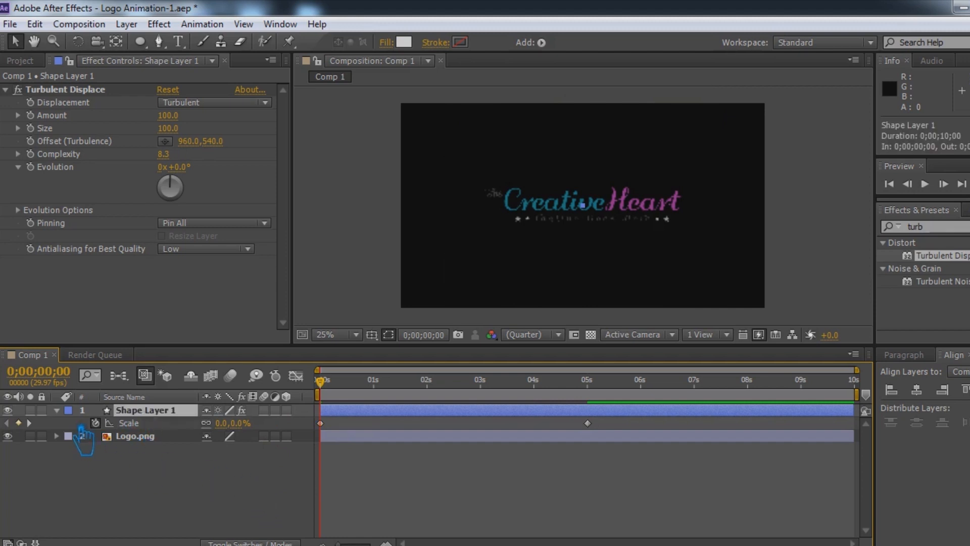
key("u")
key("ctrl+s")
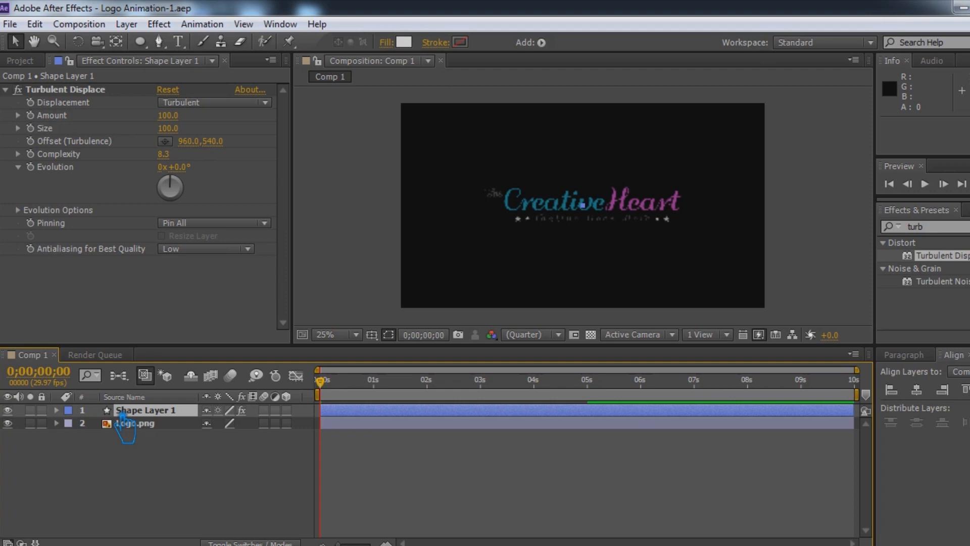
left_click(56, 410)
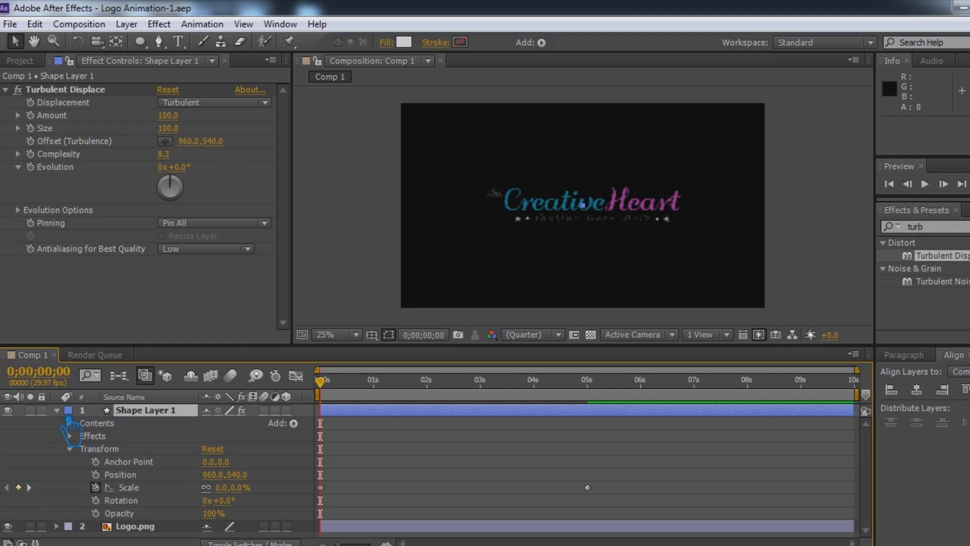
left_click(56, 410)
left_click(57, 423)
left_click(56, 423)
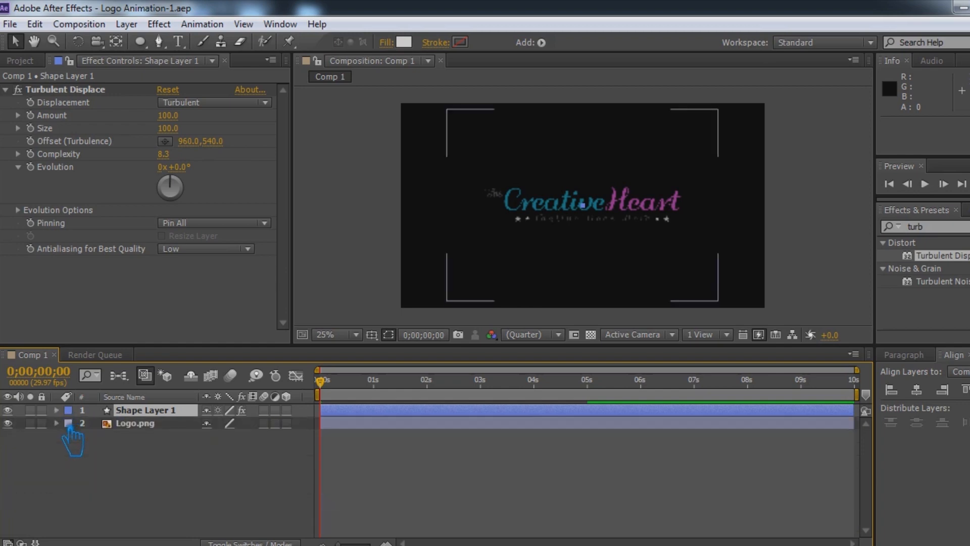
At 0;00;02;16, set the Logo.png layer's track matte to Alpha Matte using Shape Layer 1.
left_click_drag(333, 389, 469, 406)
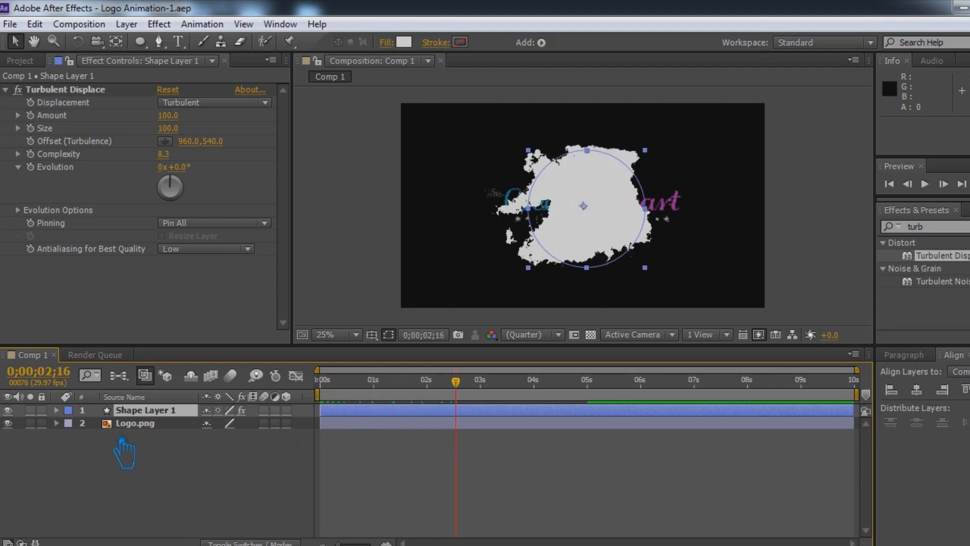
key("F4")
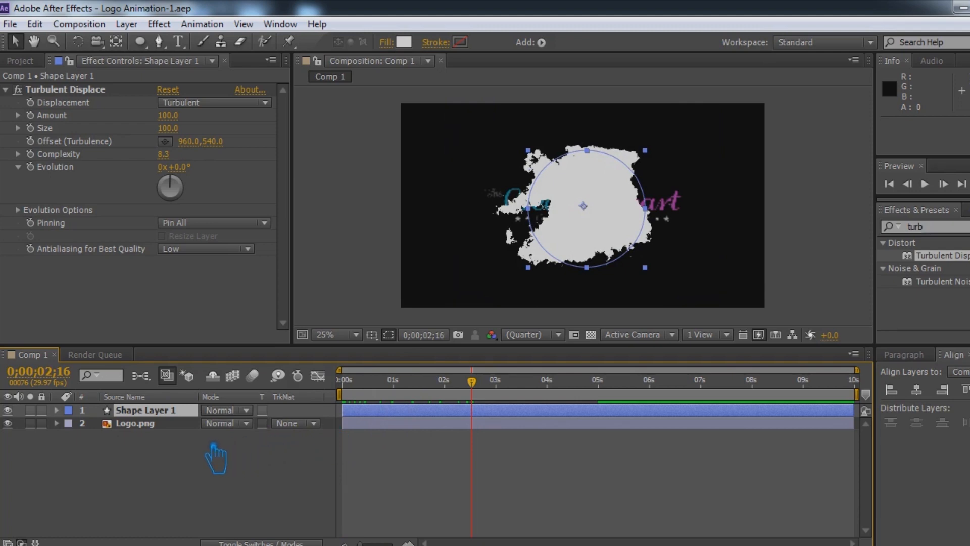
left_click(312, 423)
left_click(341, 463)
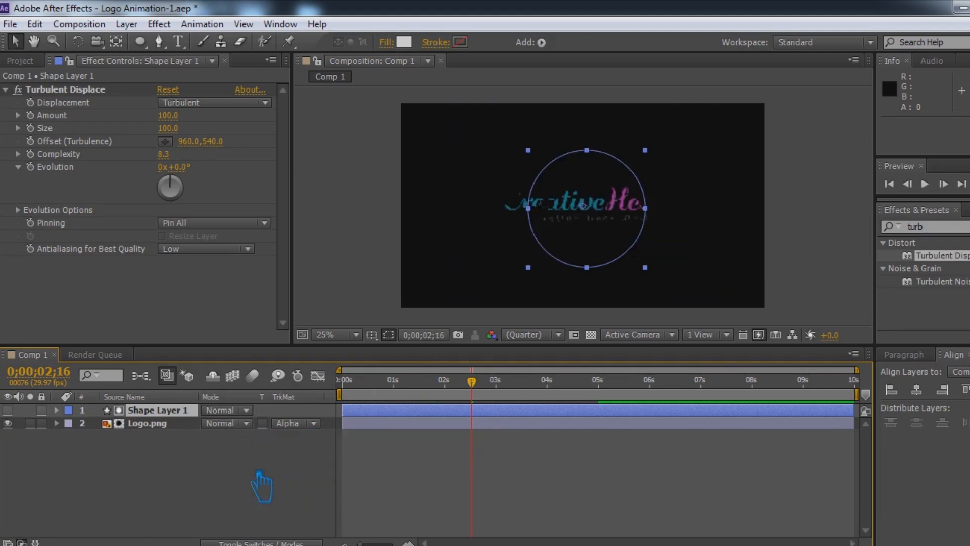
Pre-compose Shape Layer 1 as "Shape Layer 1 Comp 1", moving all attributes into the new composition.
right_click(154, 411)
left_click(215, 457)
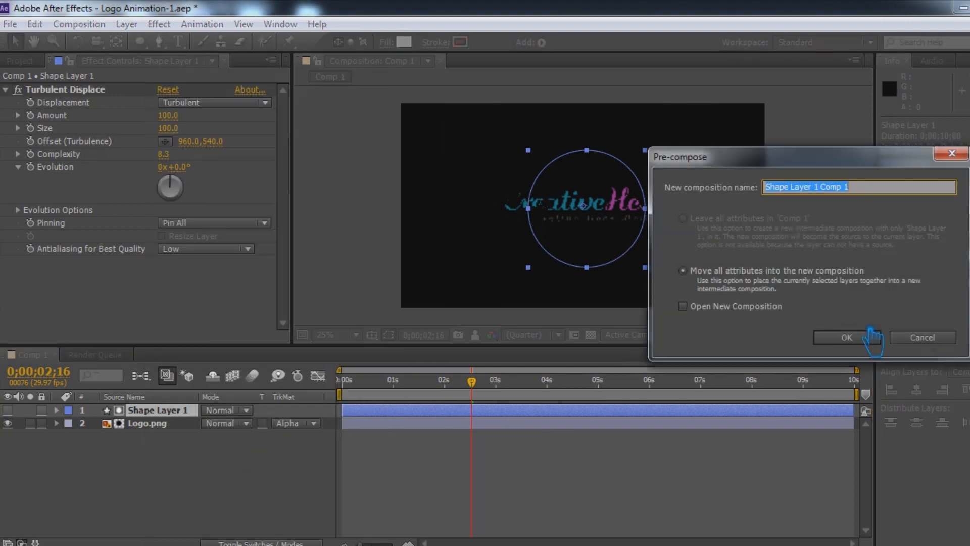
left_click(866, 335)
Pre-compose the shape comp and Logo.png layers together as "Logo-1", moving all attributes into the new composition.
left_click_drag(189, 478, 123, 424)
right_click(182, 423)
left_click(191, 456)
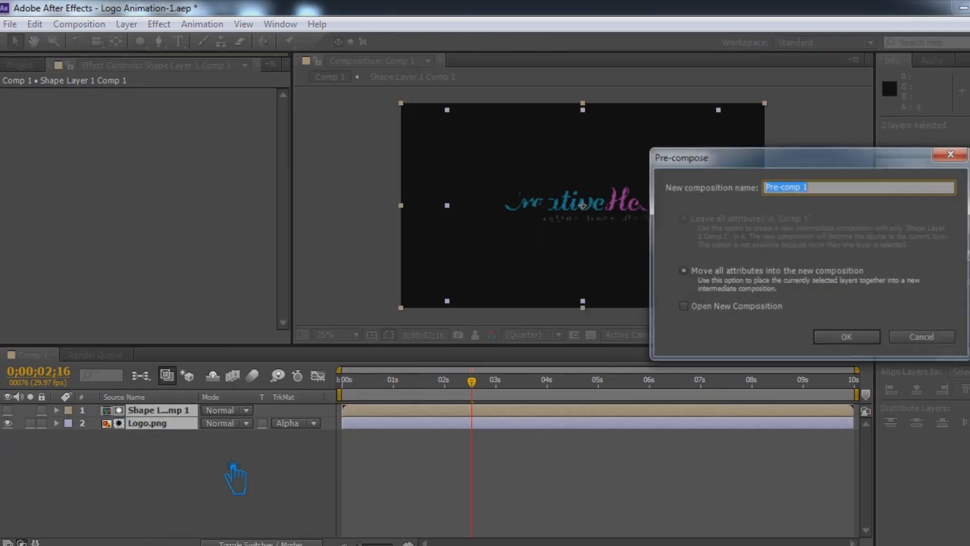
type("Logo-1")
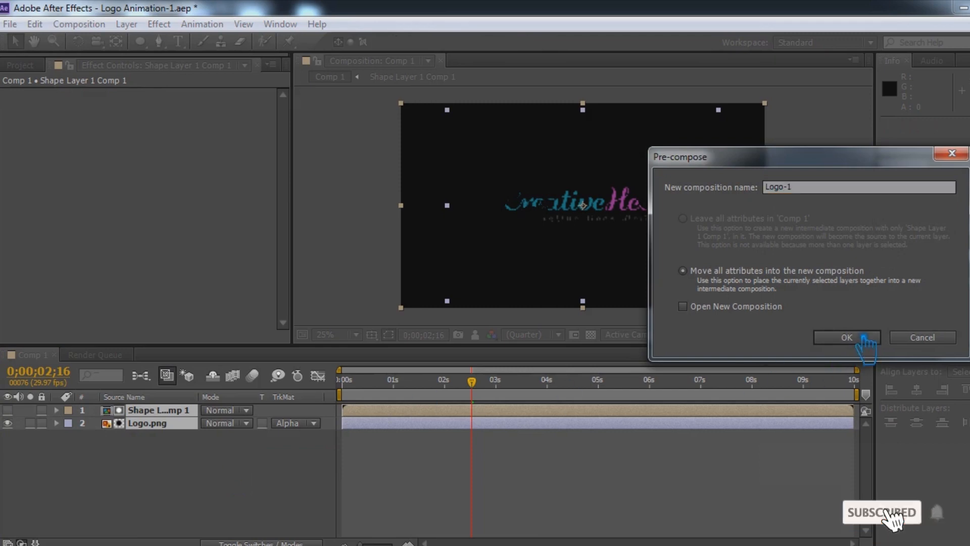
left_click(870, 339)
Save the project and run a RAM preview of the logo reveal.
key("ctrl+s")
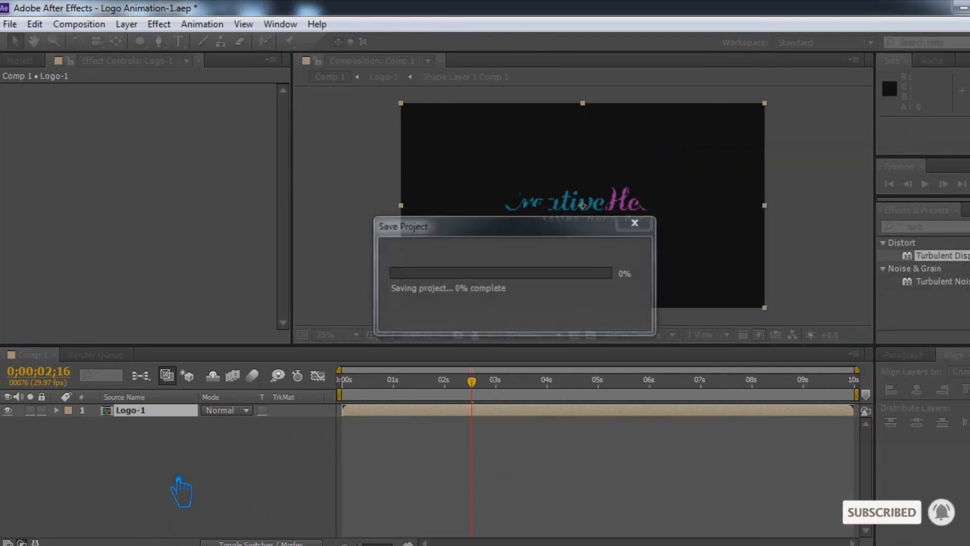
key("KP_0")
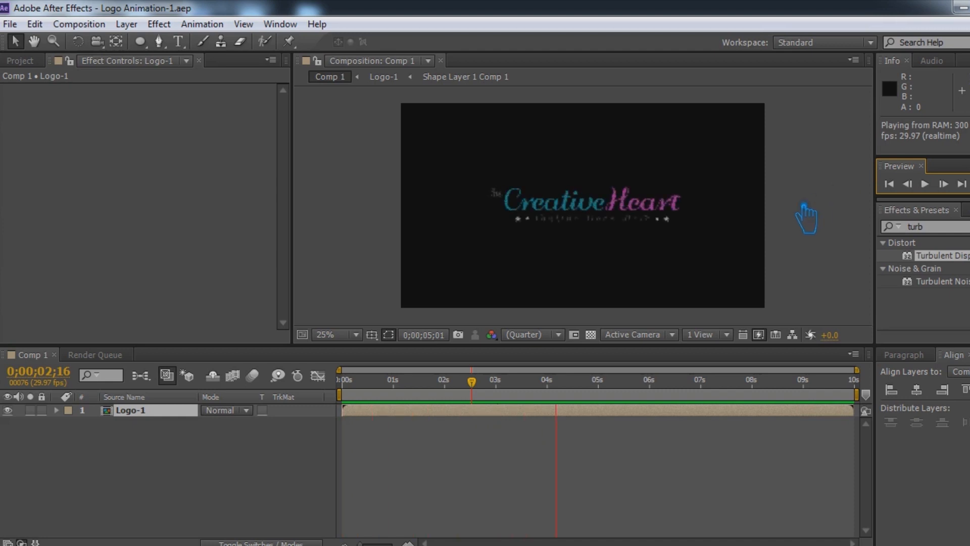
key("space")
Duplicate the Logo-1 layer and shift the upper copy to start at 0;00;00;12.
left_click(179, 415)
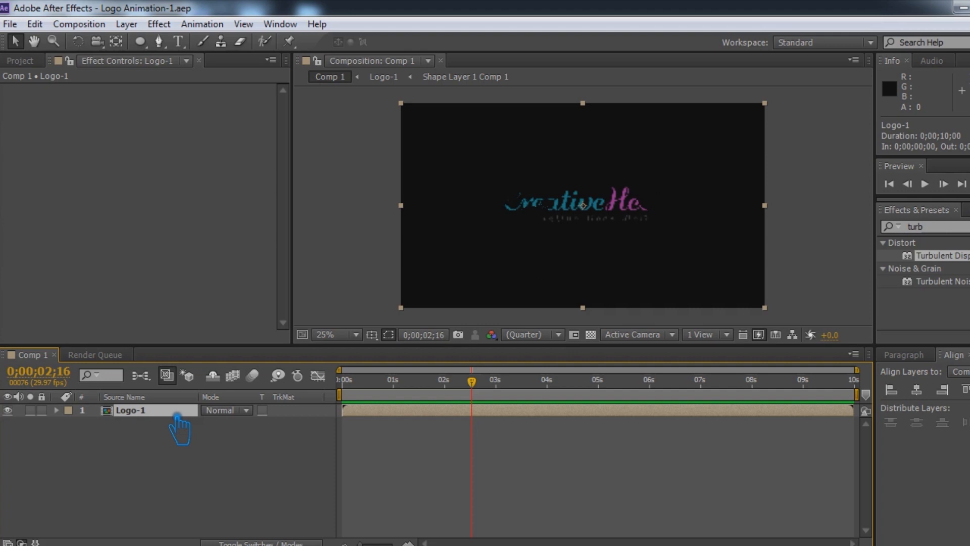
key("ctrl+d")
left_click_drag(415, 412, 431, 413)
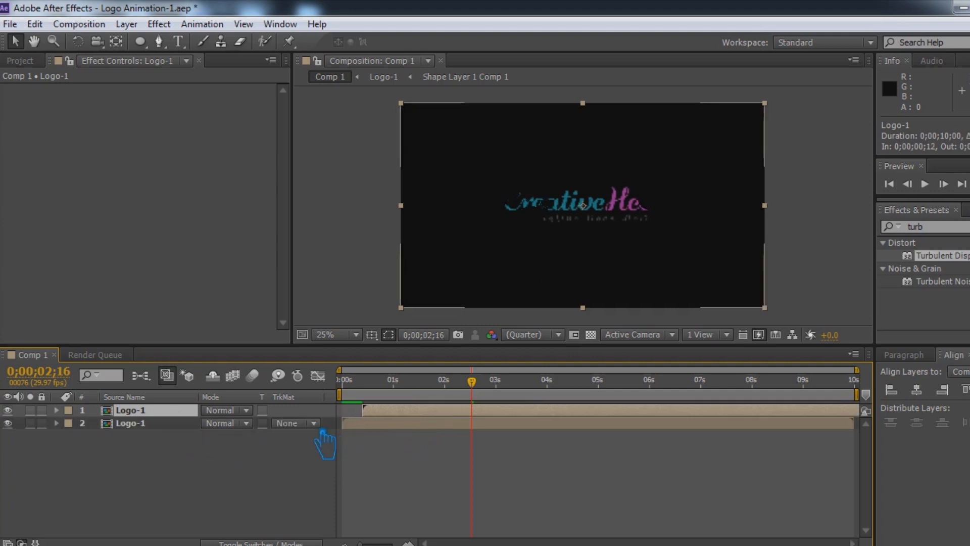
Set the lower Logo-1 layer's track matte to Alpha Inverted using the upper copy and save the project.
left_click(303, 423)
left_click(368, 480)
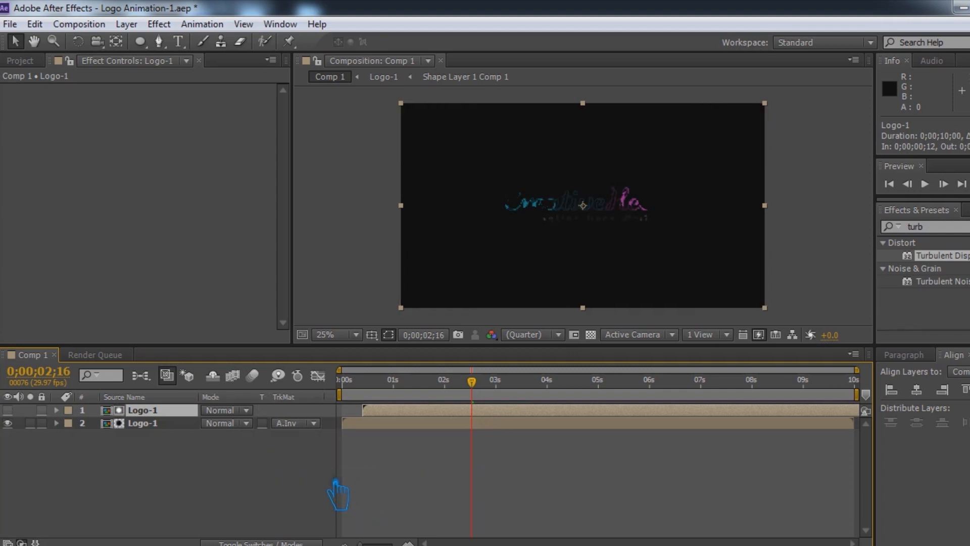
key("ctrl+s")
Pre-compose the two Logo-1 layers together as "Logo-2", moving all attributes into the new composition.
left_click(148, 423, "shift")
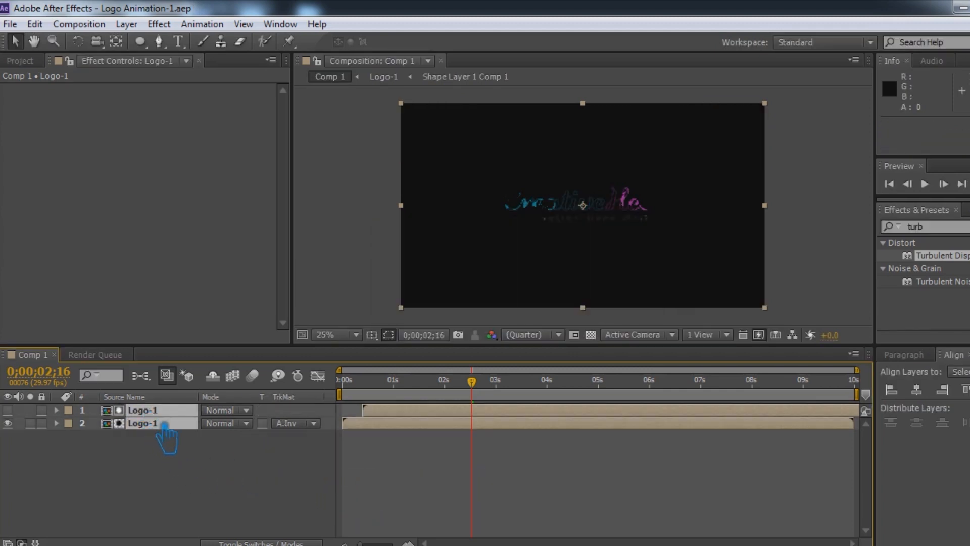
left_click(157, 438)
left_click_drag(471, 382, 698, 401)
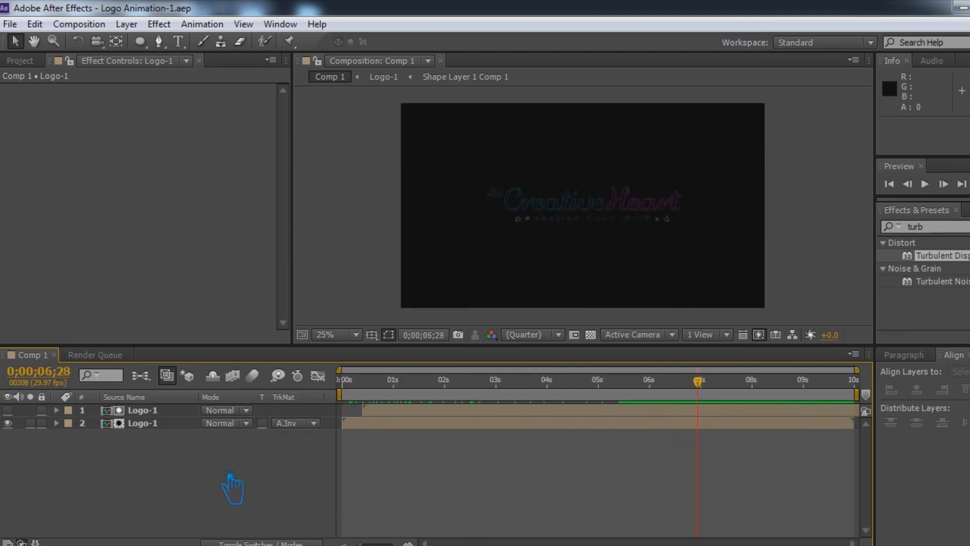
left_click_drag(225, 473, 144, 421)
right_click(144, 422)
left_click(221, 457)
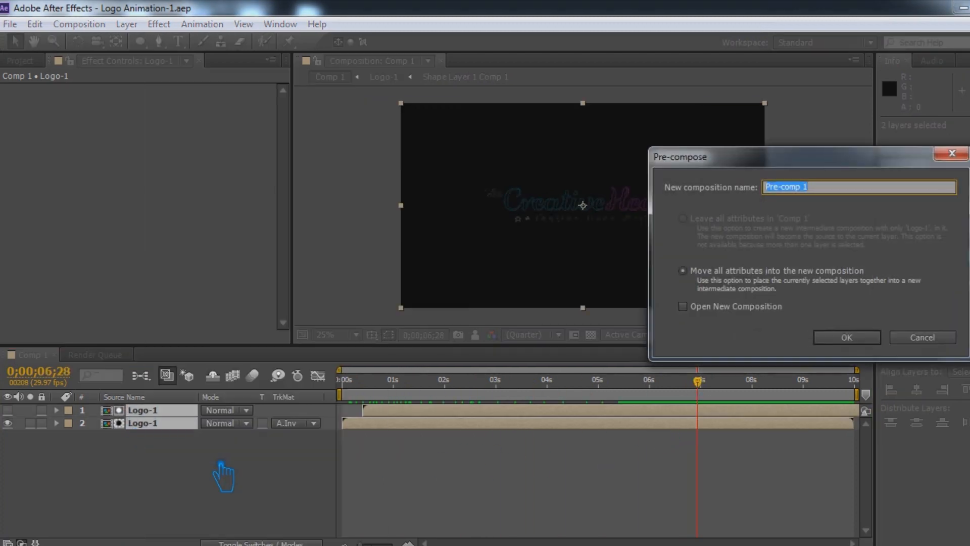
left_click(861, 346)
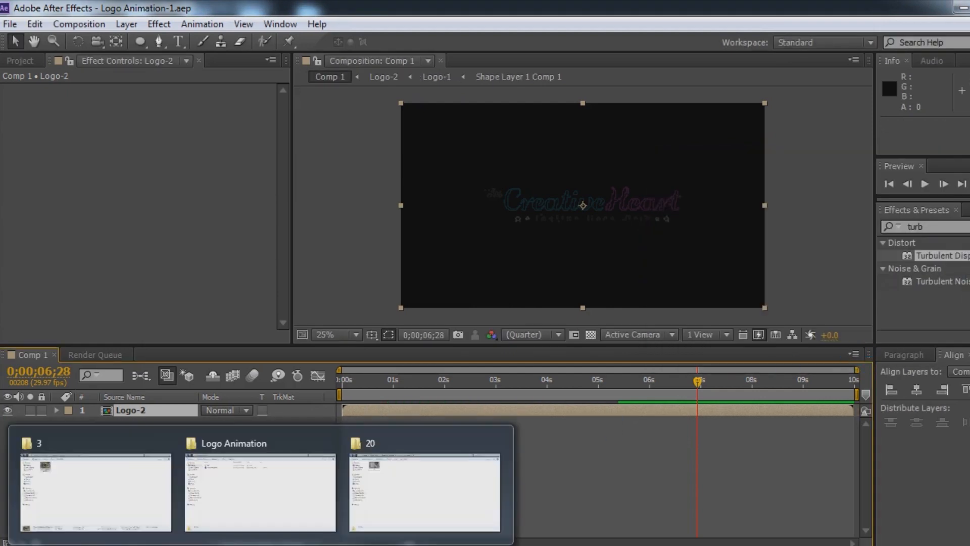
Add Shape Layer 1 Comp 1 from the project above Logo-2 and shift it to start at 0;00;00;08.
left_click(20, 60)
left_click_drag(71, 195, 150, 419)
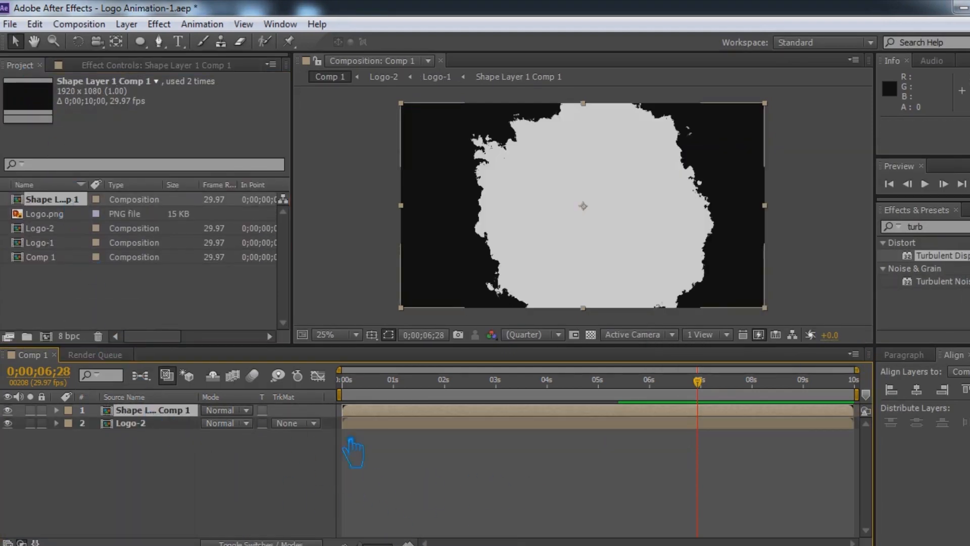
left_click_drag(379, 411, 393, 412)
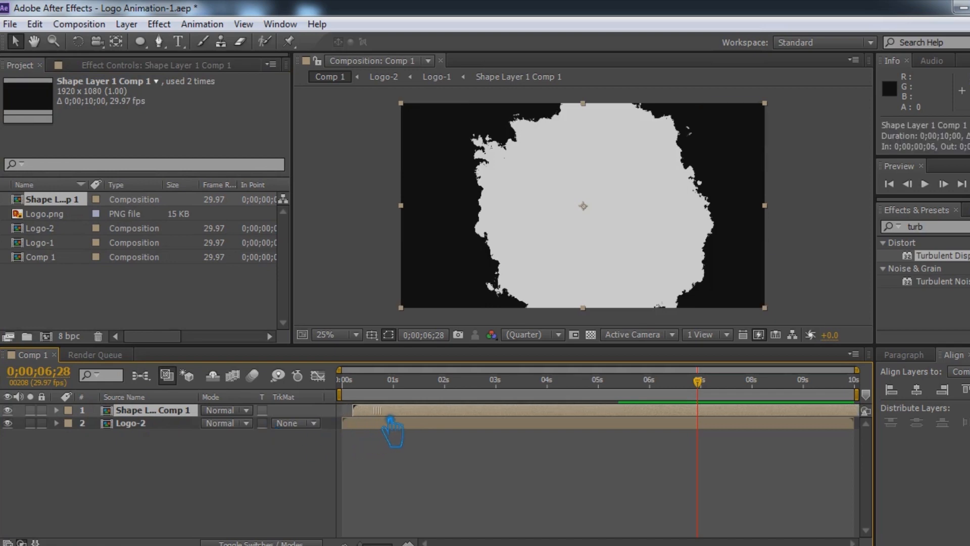
Set Logo-2's track matte to Alpha Inverted Matte "Shape Layer 1 Comp 1" and check the frame at 0;00;06;03.
left_click(296, 423)
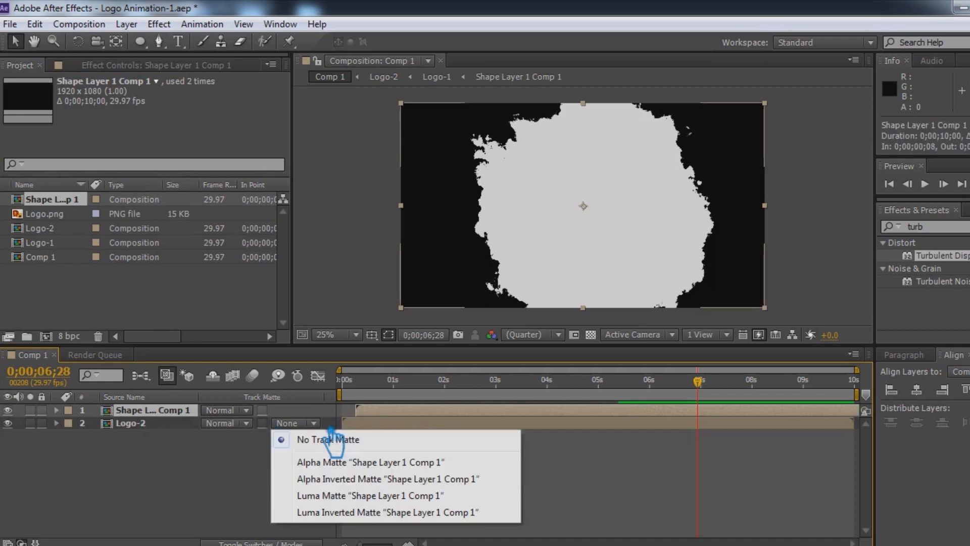
left_click(366, 480)
left_click_drag(710, 396, 654, 402)
key("period")
Pre-compose Shape Layer 1 Comp 1 and Logo-2 together as "Logo-3", moving all attributes into the new composition.
left_click_drag(199, 465, 132, 417)
right_click(147, 417)
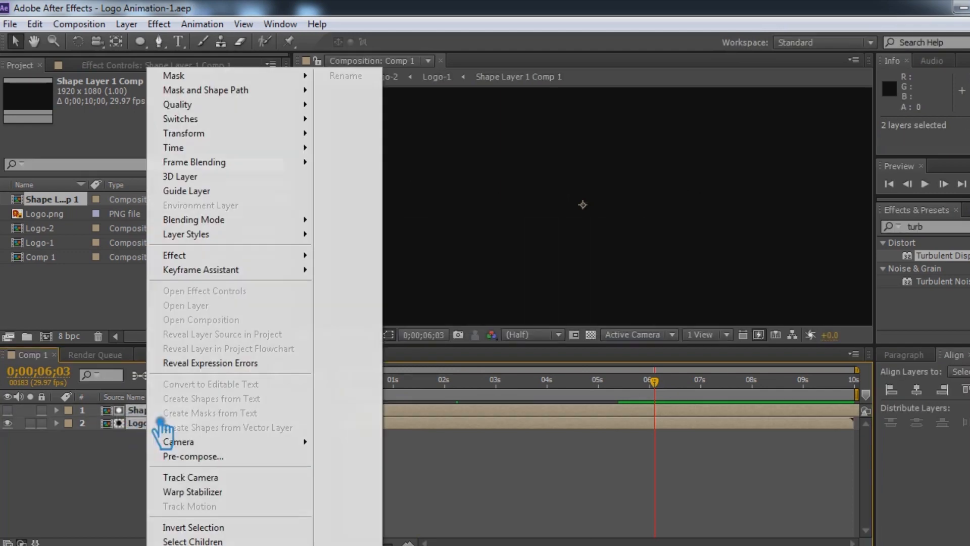
left_click(208, 456)
type("Logo-3")
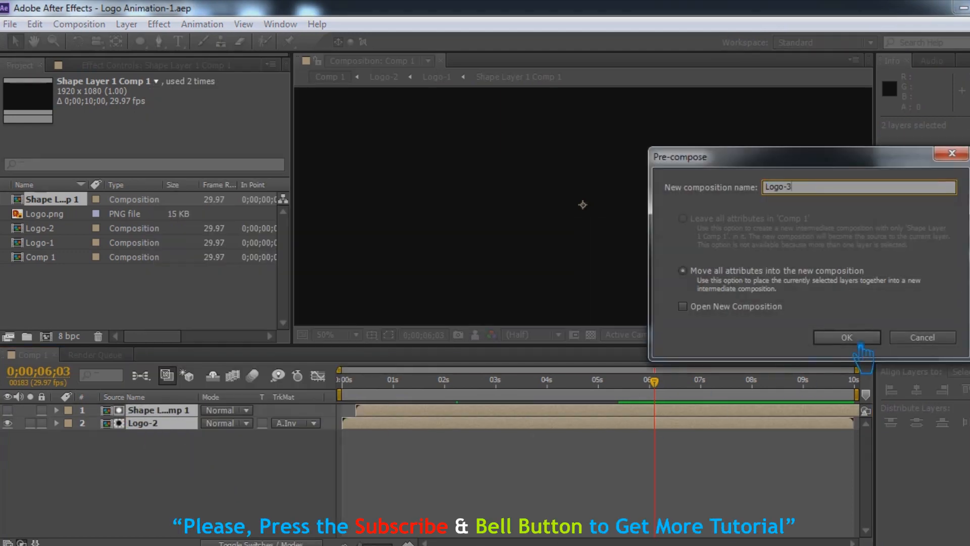
key("Return")
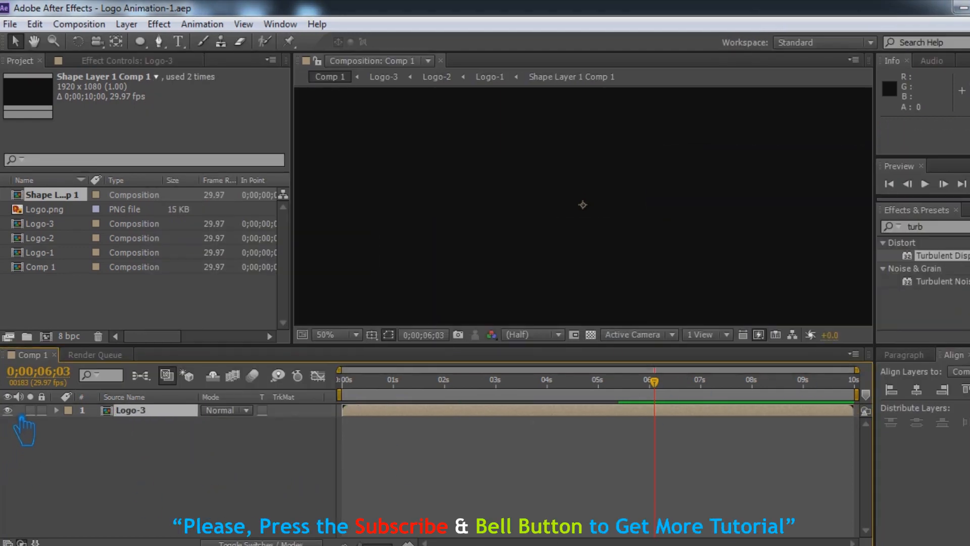
Hide the Logo-3 layer and create a new 1920 x 1080 px solid named "particle" above it.
right_click(229, 449)
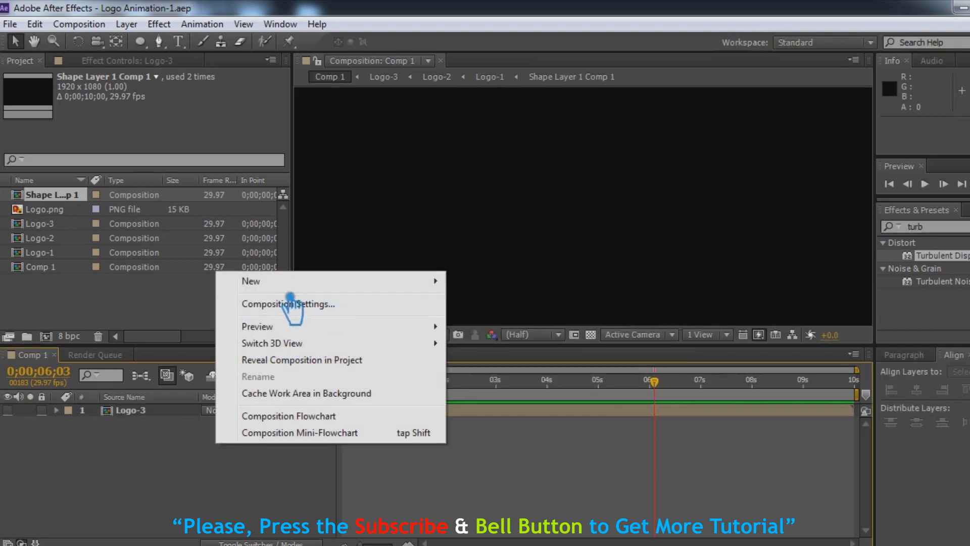
mouse_move(283, 283)
left_click(509, 324)
type("P")
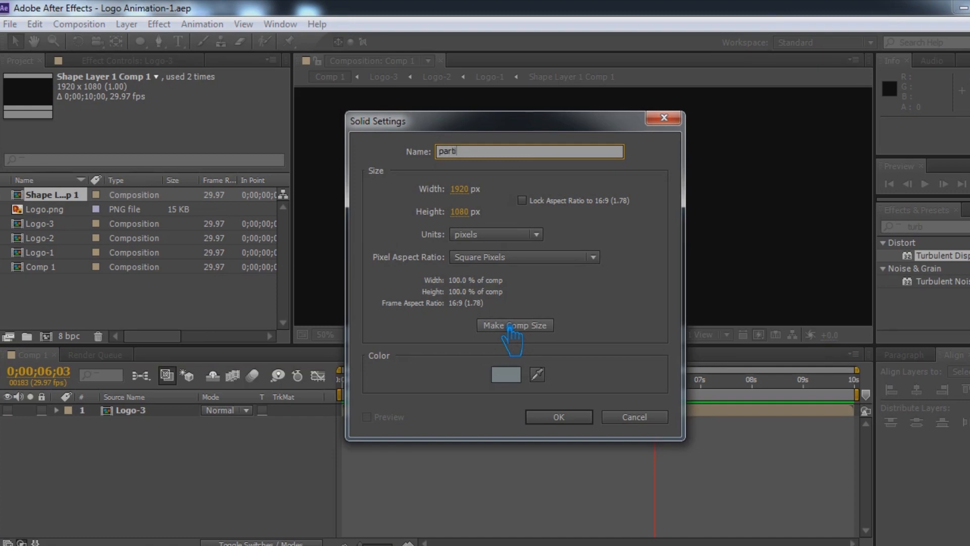
left_click(580, 417)
Turn Logo-3 into a 3D layer.
right_click(251, 463)
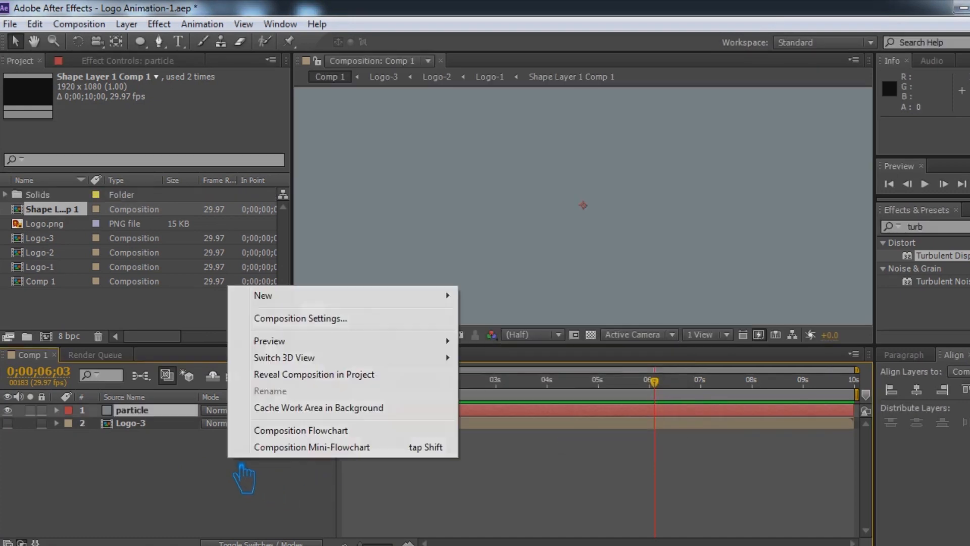
left_click(253, 497)
left_click(150, 425)
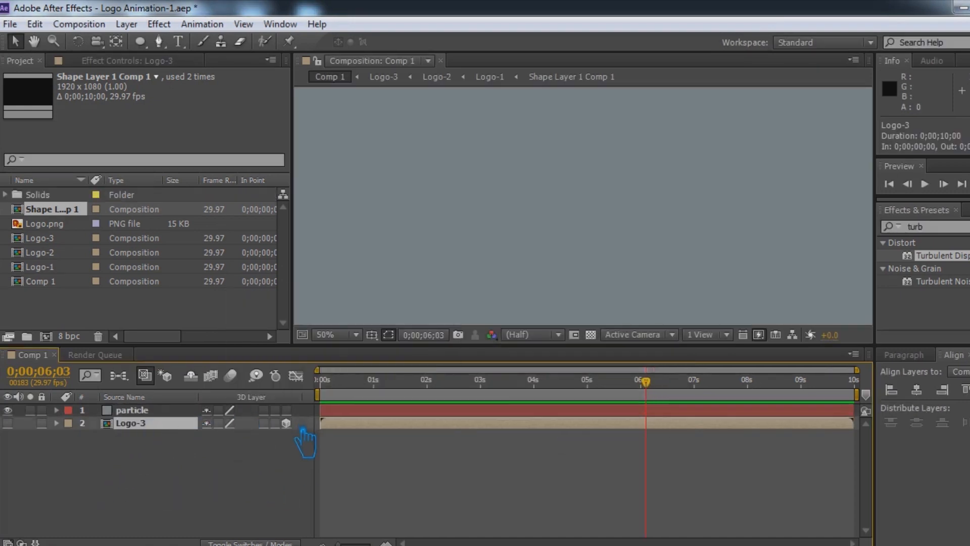
left_click(303, 435)
key("F4")
Search the effects for "particu" and apply Trapcode Particular to the particle solid.
left_click(138, 411)
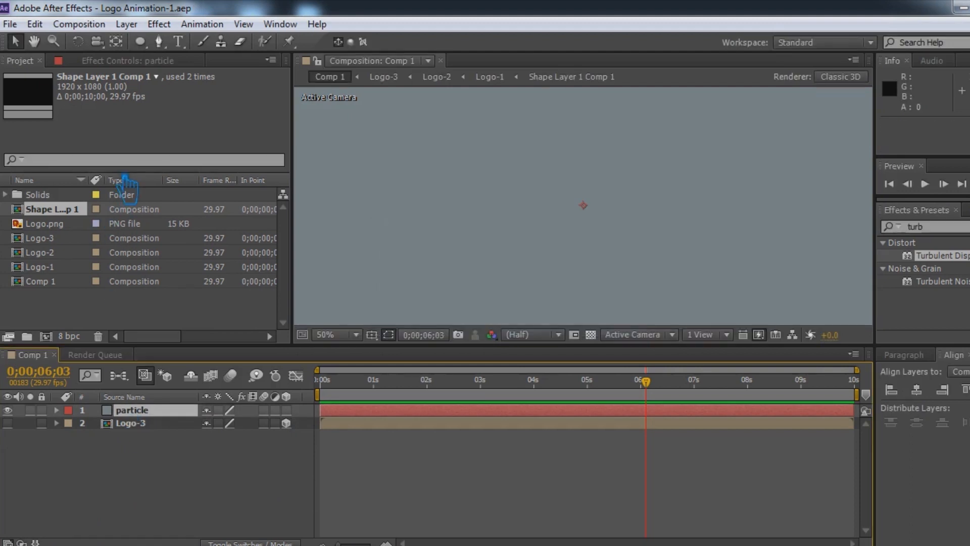
left_click(146, 60)
left_click(158, 411)
left_click_drag(949, 227, 866, 233)
type("partic")
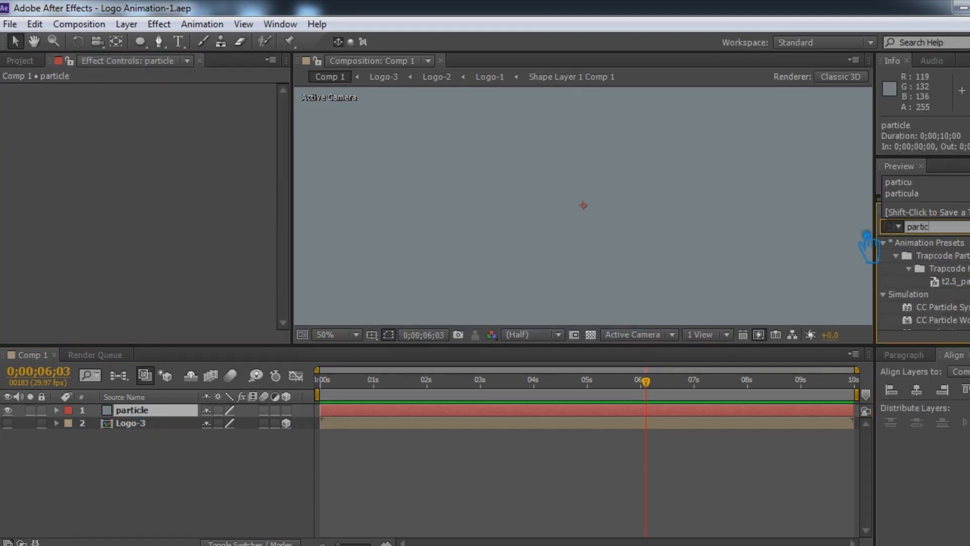
type("u")
left_click_drag(943, 310, 682, 259)
Set Particular's emitter to 290000 Particles/sec, save the project and change the Emitter Type to Layer.
left_click(171, 155)
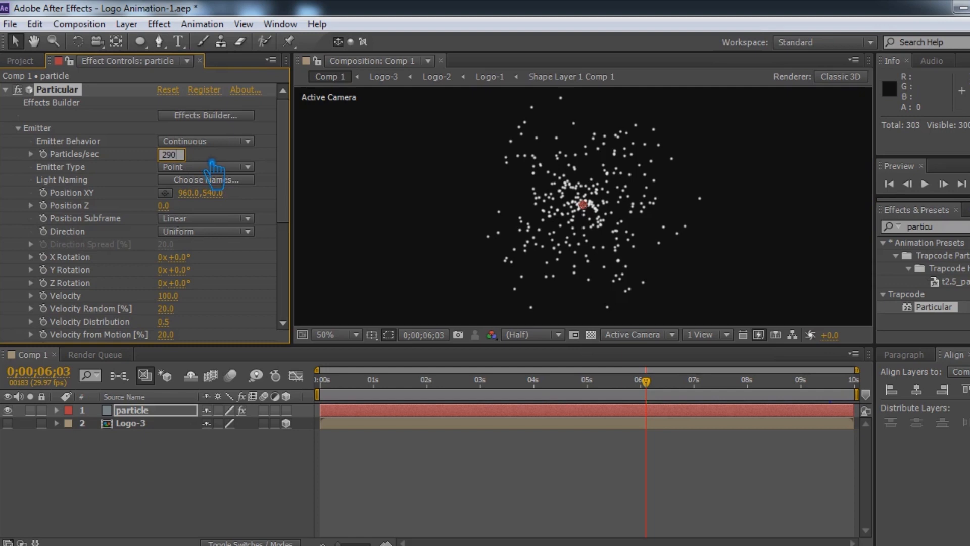
key("Return")
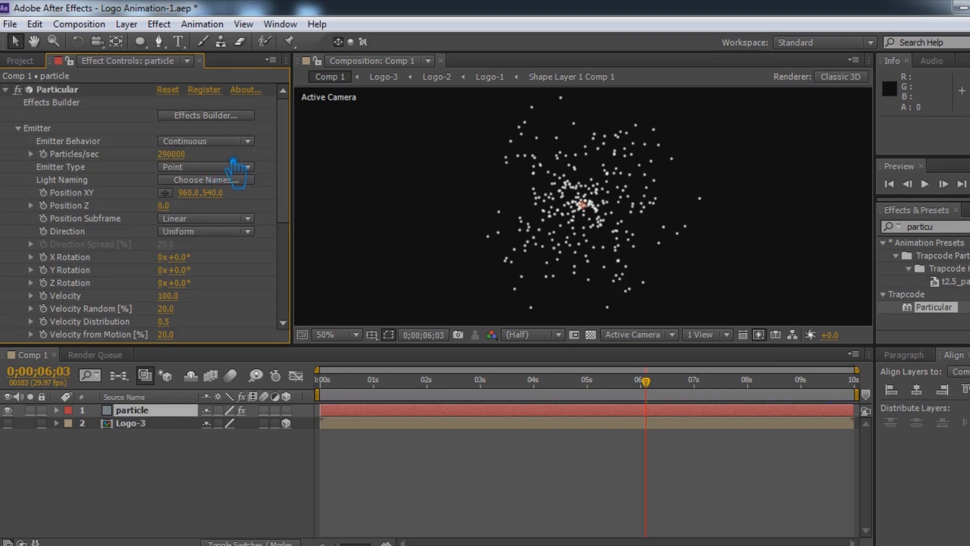
key("ctrl+s")
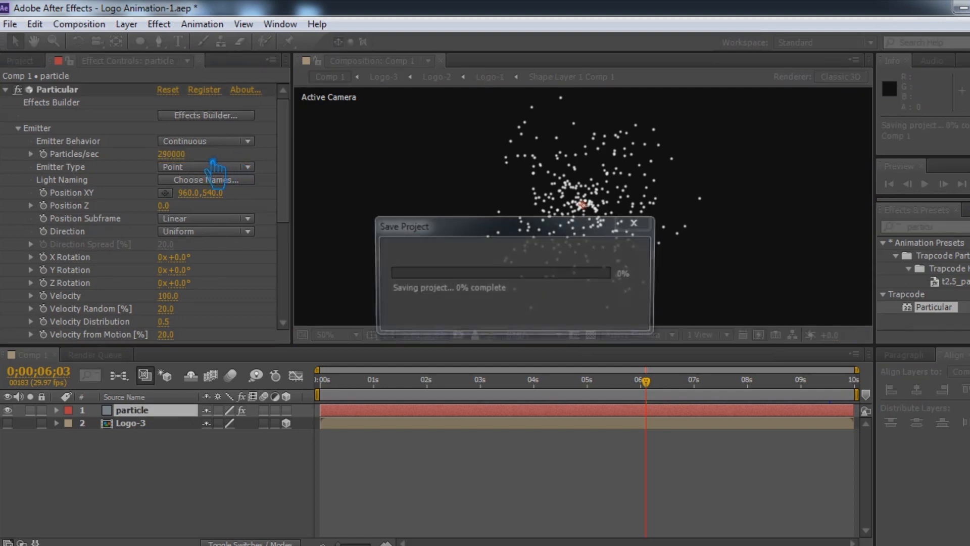
left_click(217, 167)
left_click(222, 268)
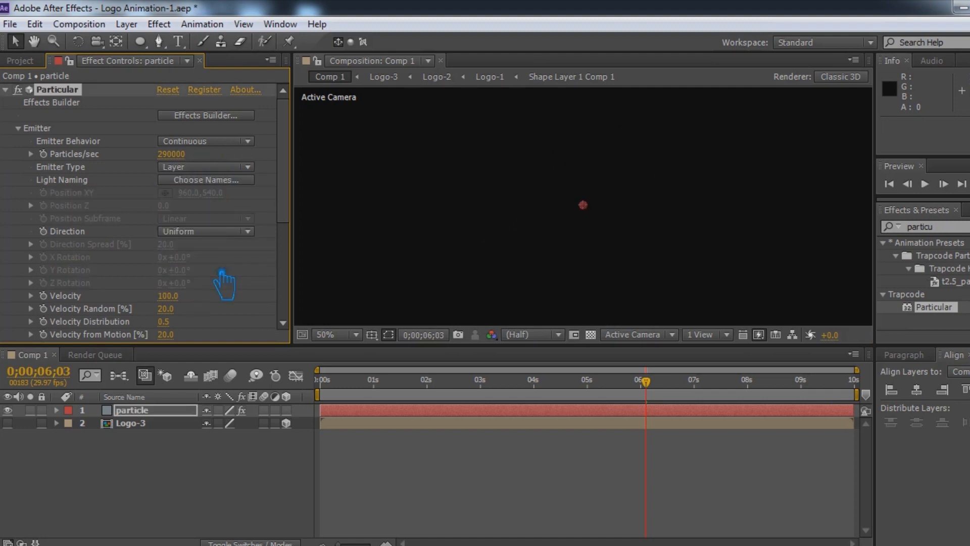
Set the emitter's Velocity and Velocity Random to 0 and save the project.
left_click(178, 296)
type("0")
key("Return")
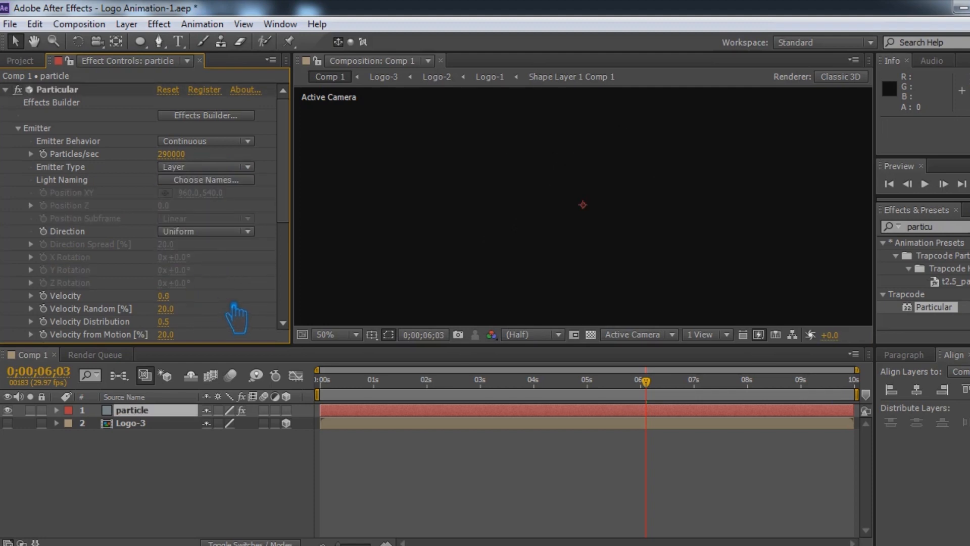
left_click(167, 308)
key("Return")
key("ctrl+s")
Configure the Layer Emitter with Logo-3 as layer, Particle Birth Time sampling and RGB - XYZ Velocity + Col as RGB usage.
scroll(235, 329, "down", 5)
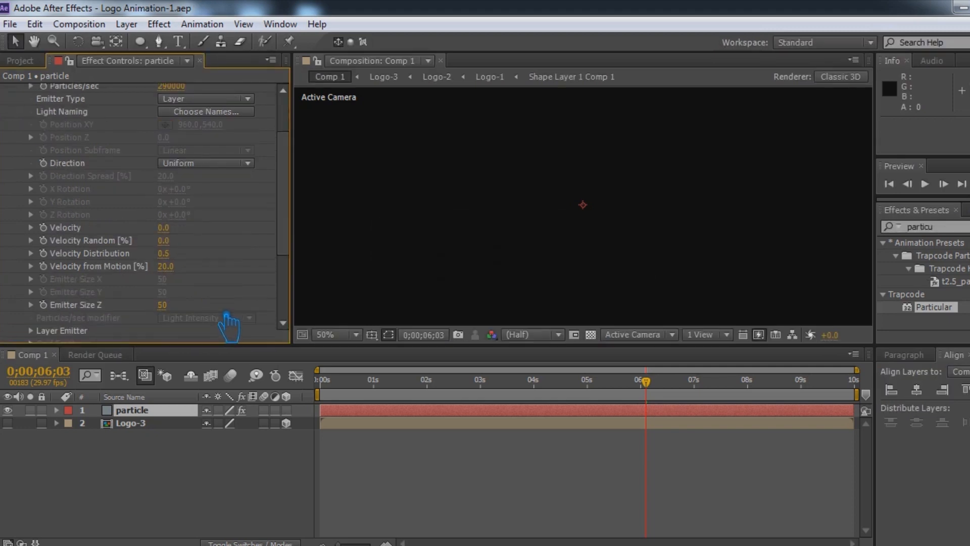
left_click(51, 228)
left_click(202, 241)
left_click(225, 298)
left_click(223, 254)
left_click(224, 268)
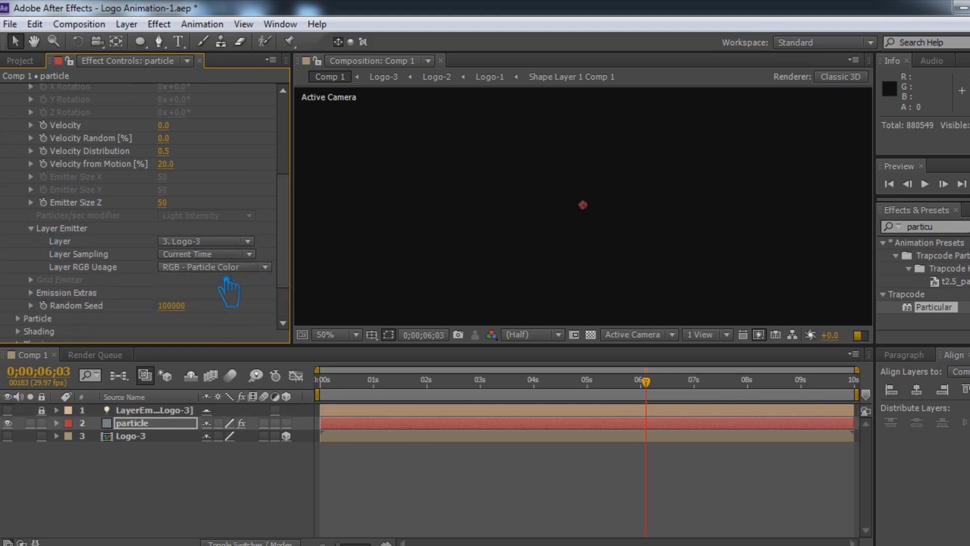
left_click(204, 255)
left_click(228, 284)
left_click(212, 267)
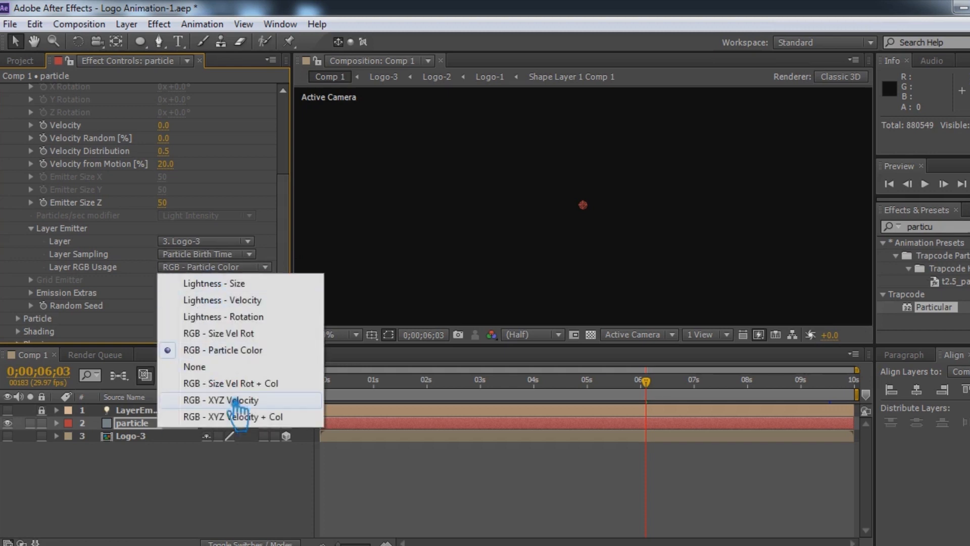
left_click(250, 418)
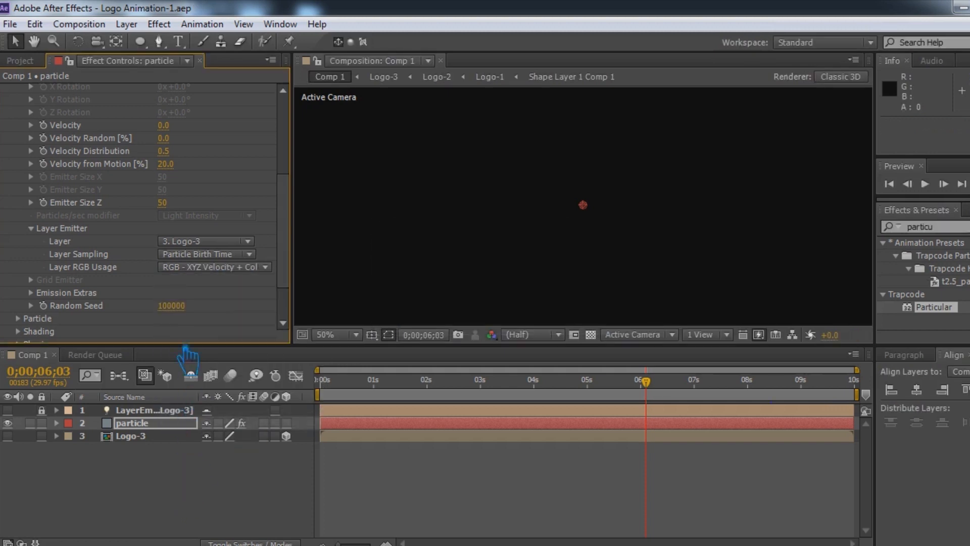
Set the Aux System to emit Continuously with a particle Size of 7.
scroll(60, 321, "down", 10)
left_click(205, 103)
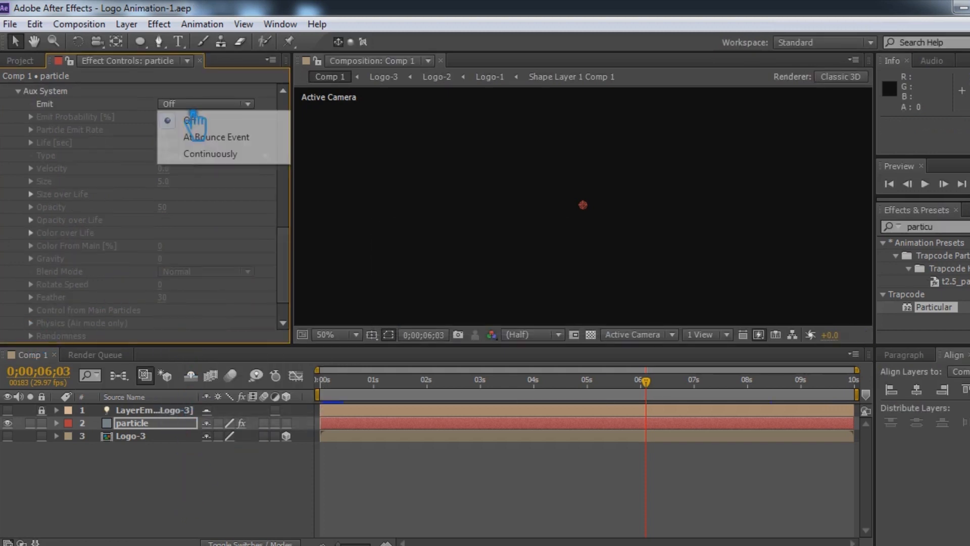
left_click(207, 149)
left_click(163, 181)
type("7")
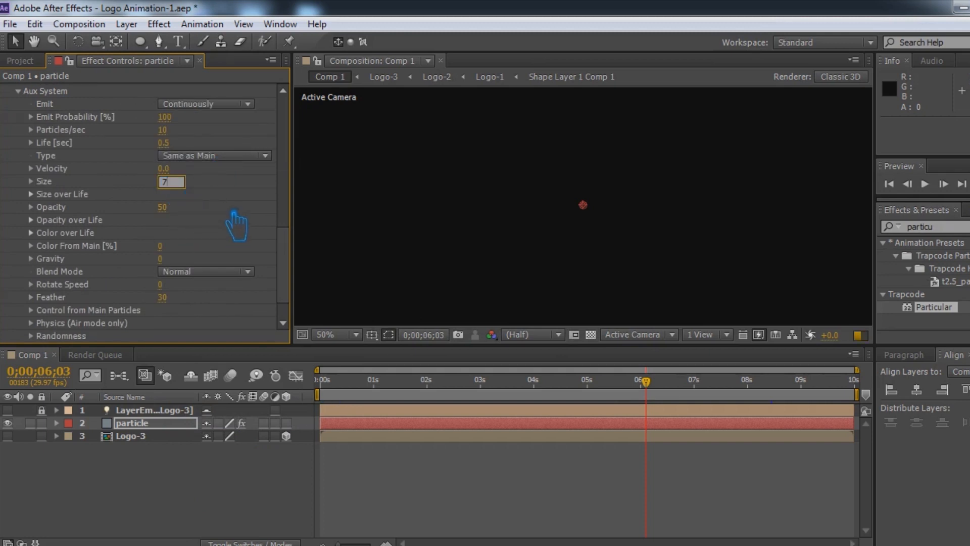
key("Return")
Give the Aux System's Size over Life the preset curve that falls linearly to zero.
left_click(31, 194)
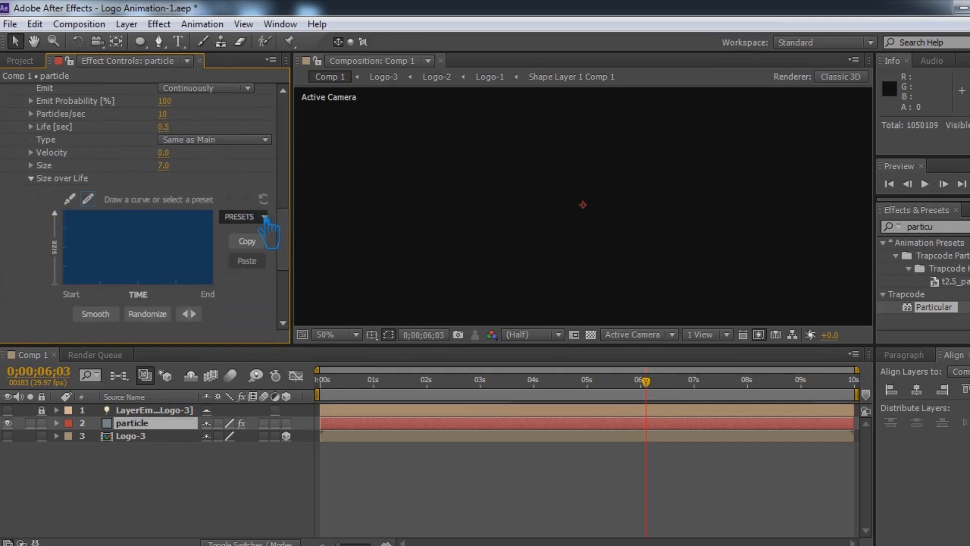
left_click(246, 250)
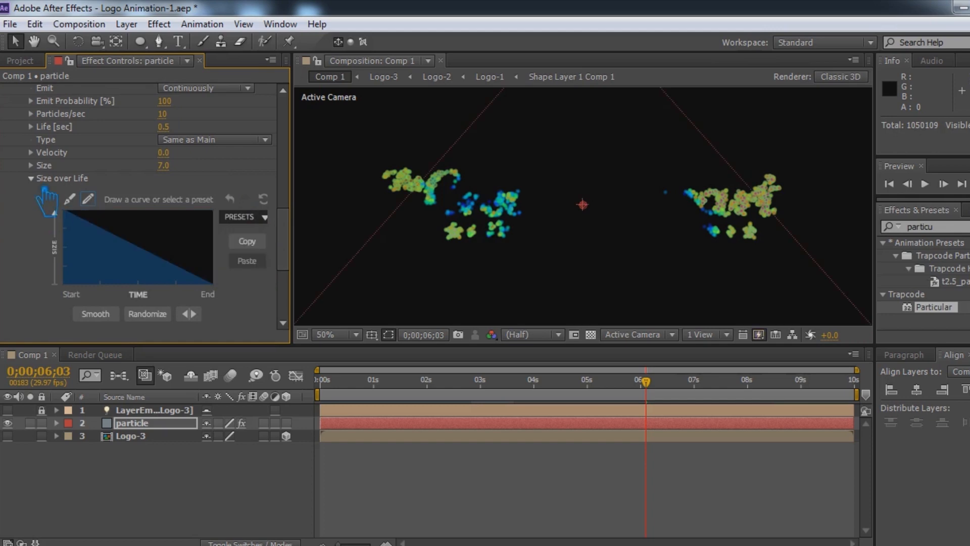
left_click(32, 178)
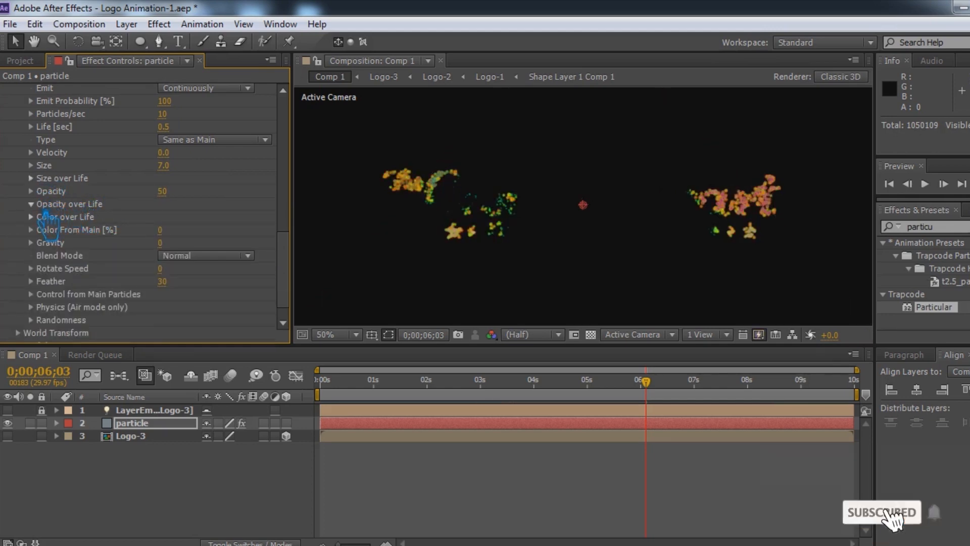
Give the Aux System's Opacity over Life the linearly falling preset, set Color From Main to 100 and save.
left_click(31, 204)
left_click(258, 217)
left_click(248, 251)
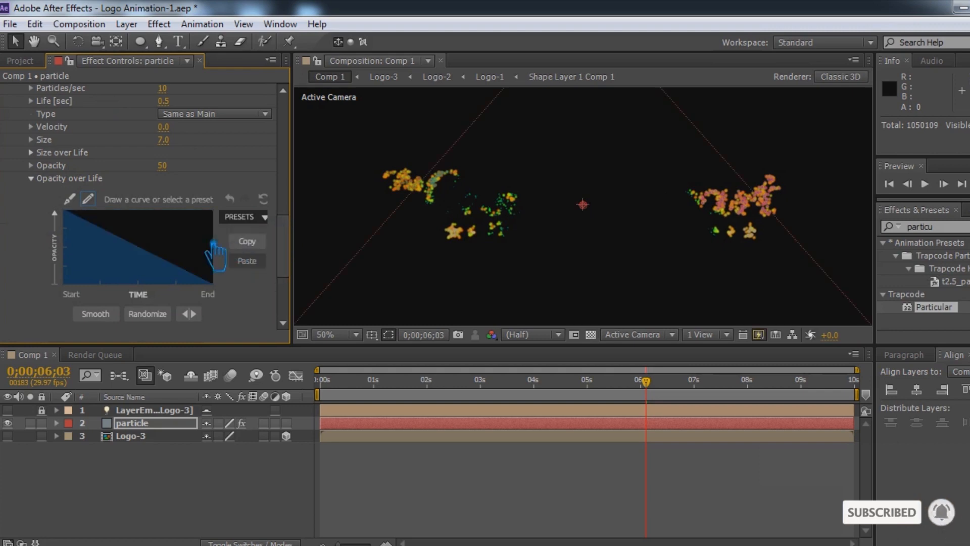
left_click(45, 181)
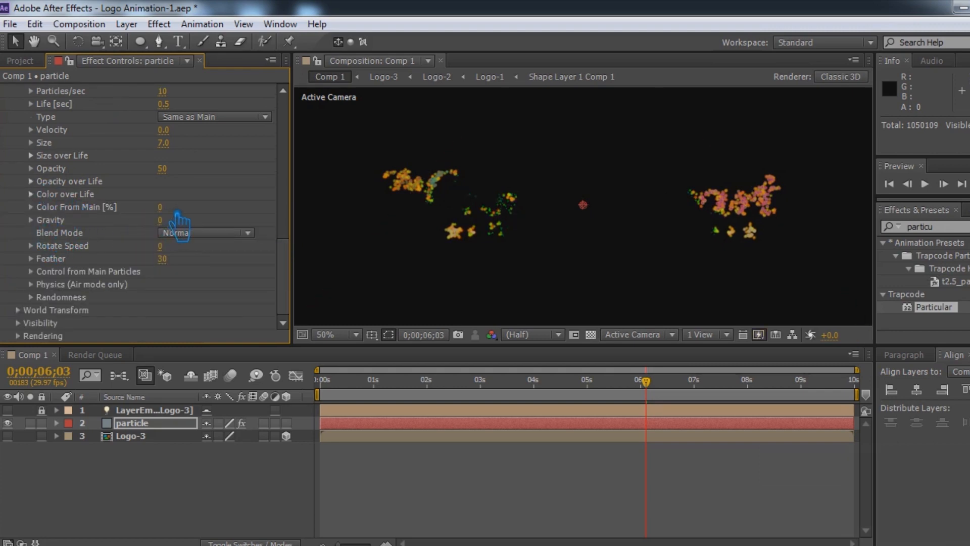
left_click_drag(172, 213, 823, 226)
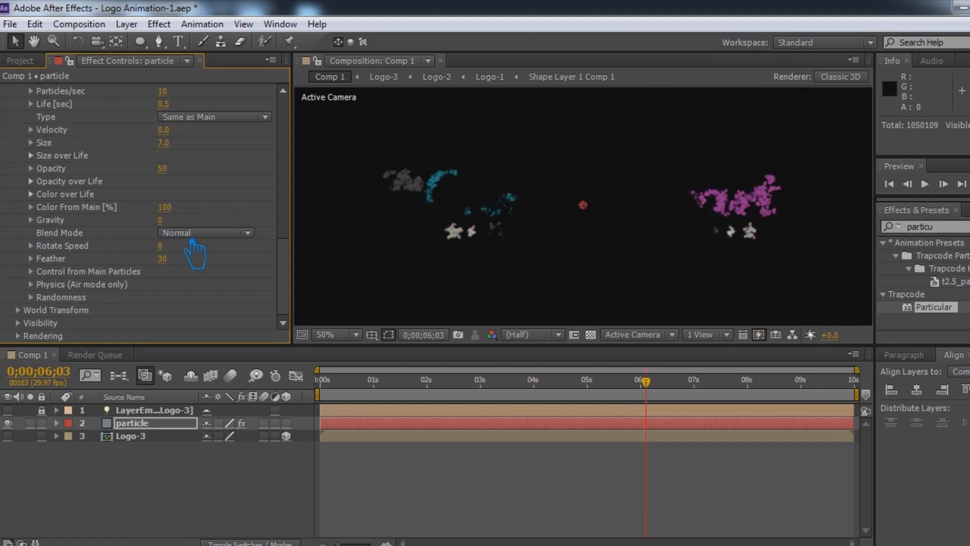
key("ctrl+s")
Set the main Particle Size to 7 in Particular's Particle settings.
scroll(178, 255, "up", 15)
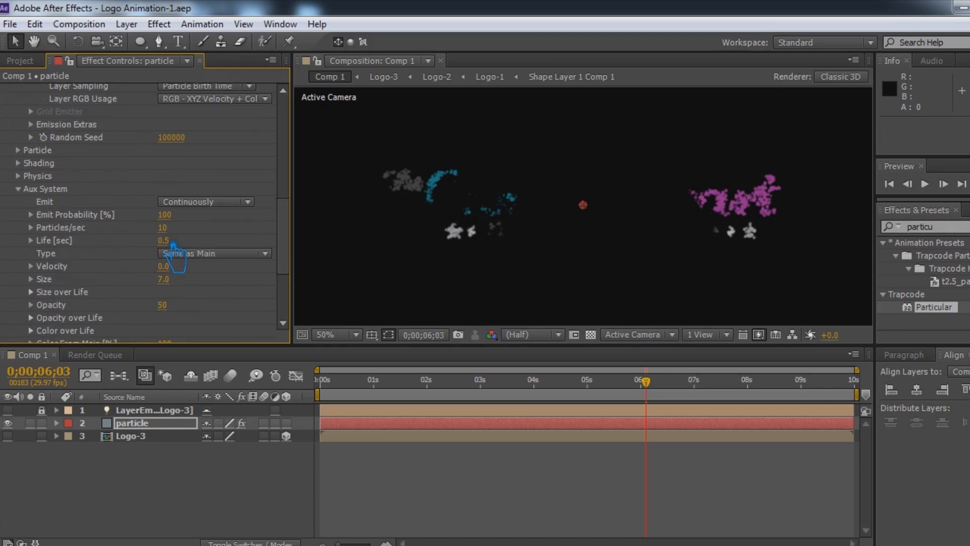
scroll(178, 255, "down", 5)
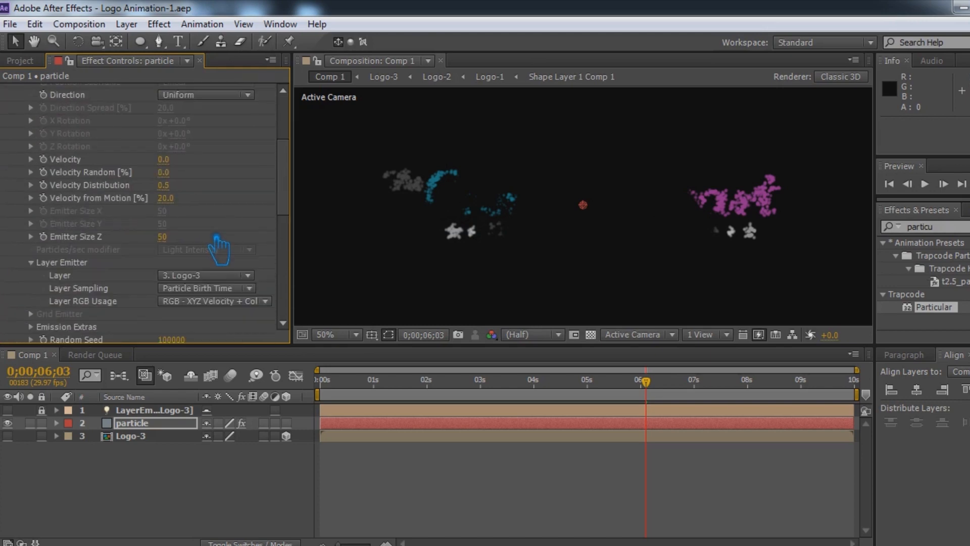
scroll(218, 248, "down", 3)
scroll(218, 247, "down", 2)
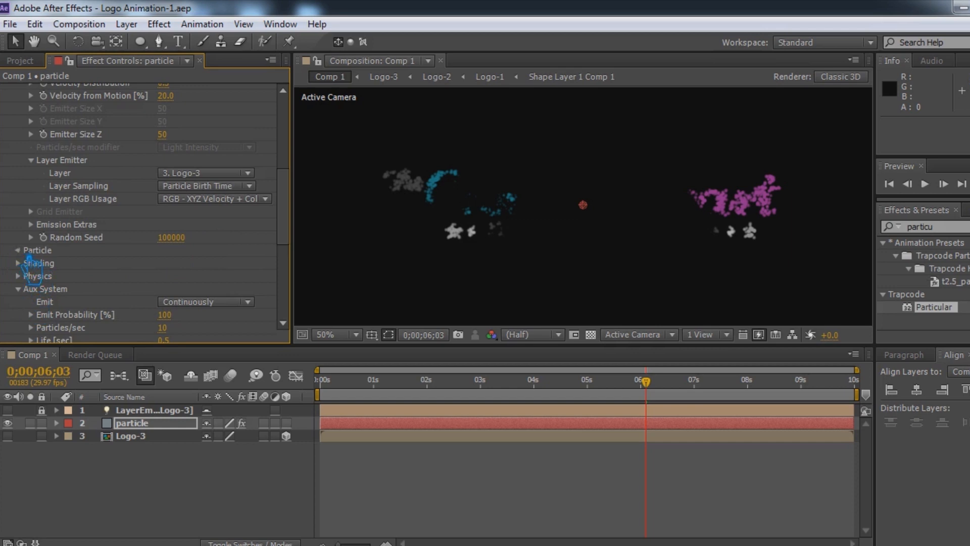
left_click(28, 253)
left_click(167, 193)
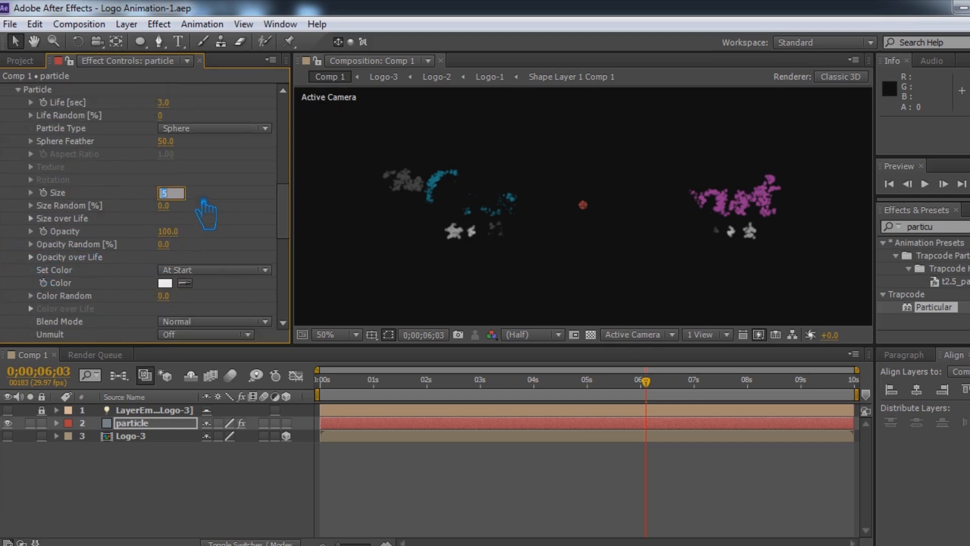
key("Return")
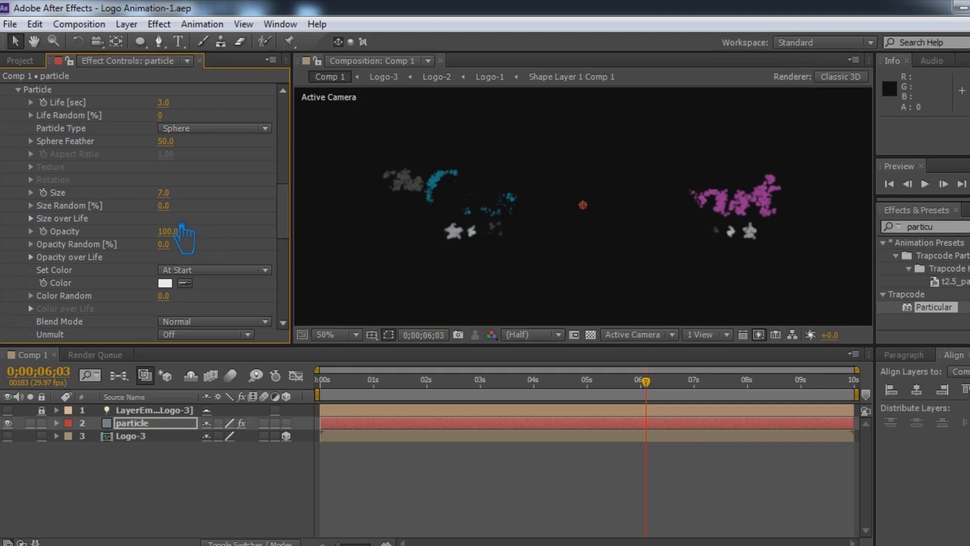
Choose preset curves for the main particles' Size over Life and Opacity over Life.
left_click(43, 219)
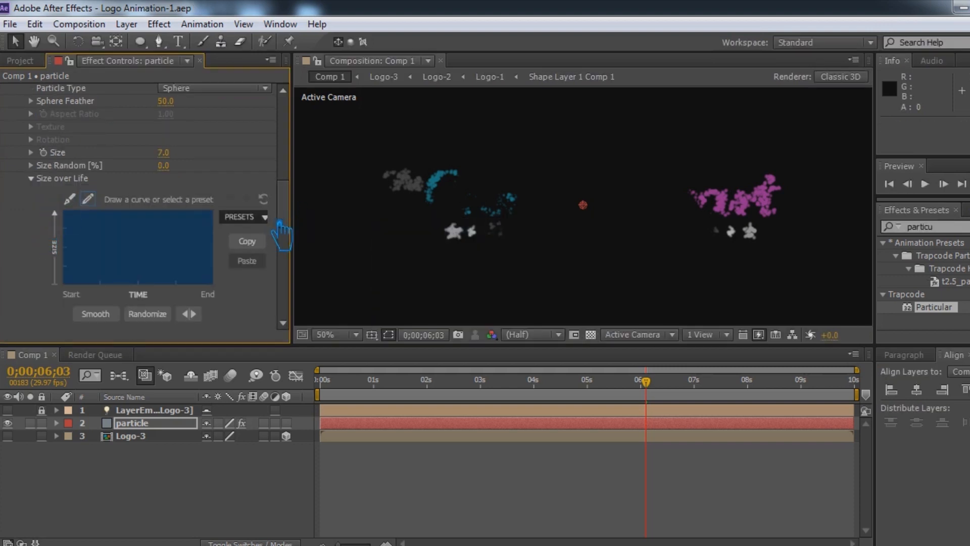
left_click(247, 266)
left_click(32, 178)
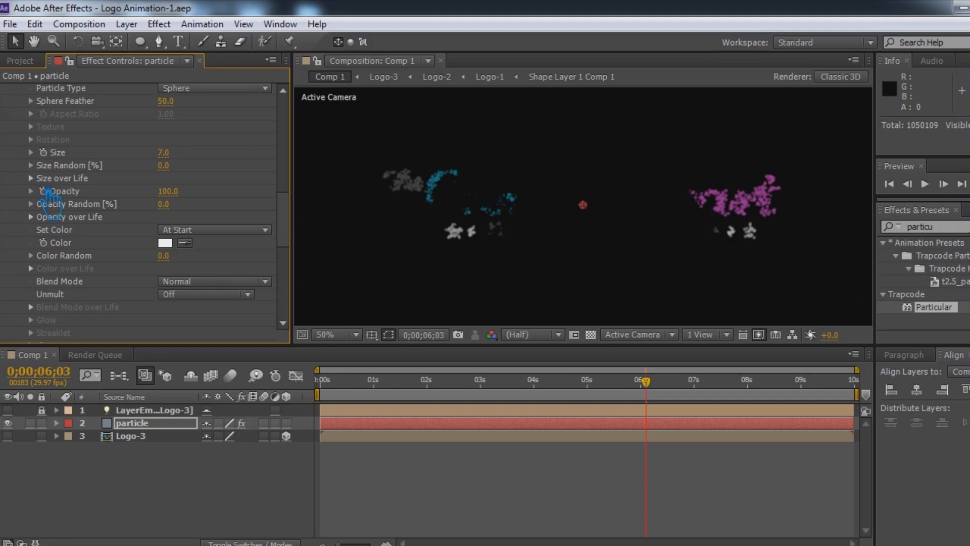
left_click(47, 220)
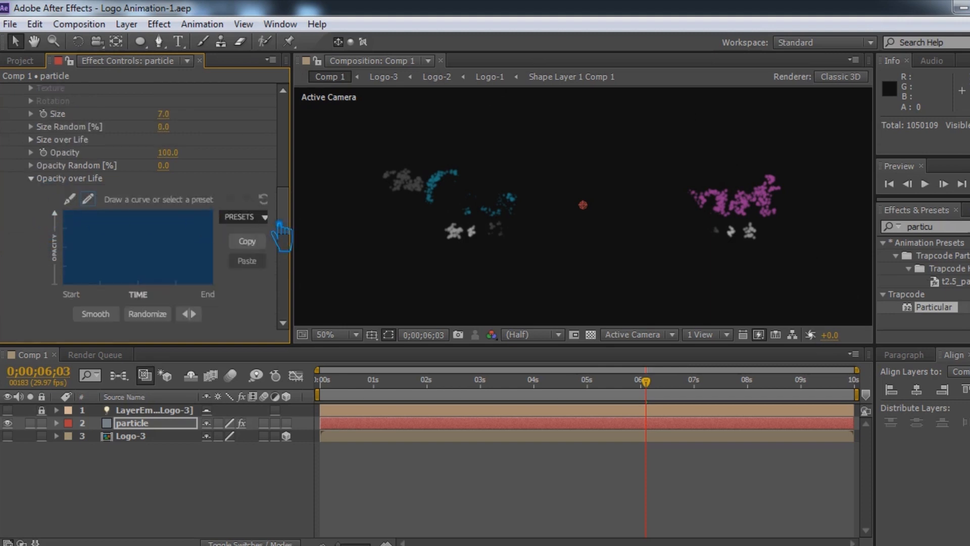
left_click(32, 179)
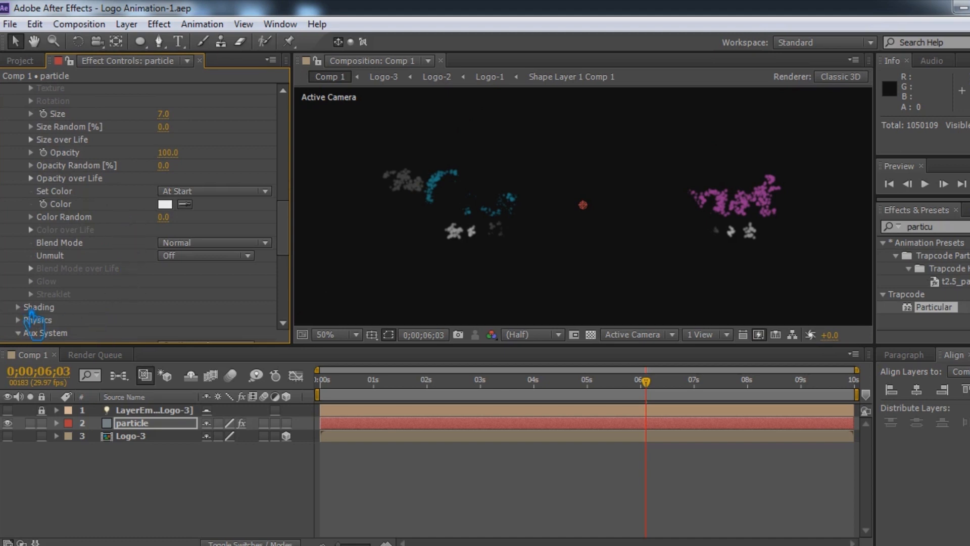
Turn on Shadowlet for Main and Shadowlet for Aux in Particular's Shading settings and save the project.
left_click(31, 309)
left_click(217, 310)
left_click(217, 338)
left_click(204, 322)
left_click(202, 350)
key("ctrl+s")
Set Turbulence Position to 500 in the Aux System's Physics (Air mode only) settings and save the project.
scroll(167, 280, "down", 3)
scroll(149, 270, "down", 3)
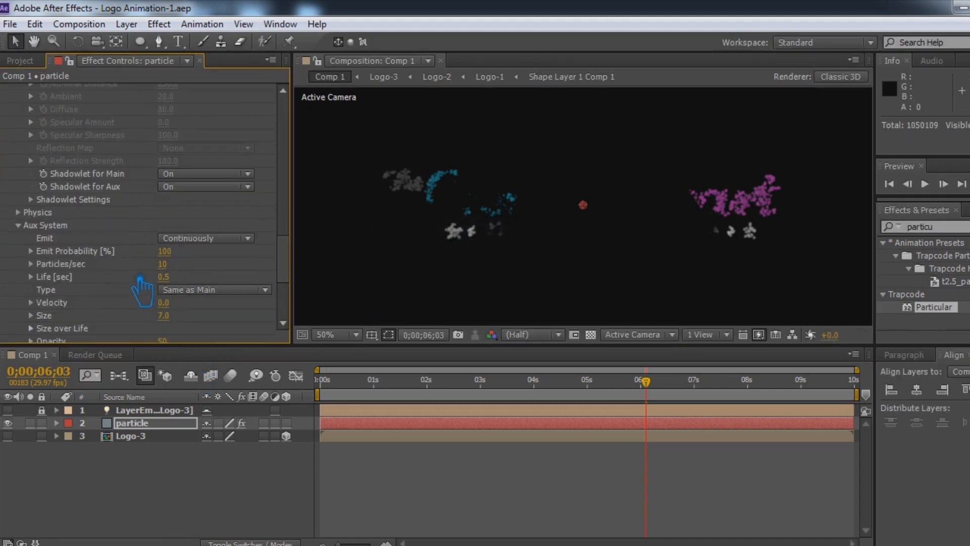
scroll(140, 286, "down", 5)
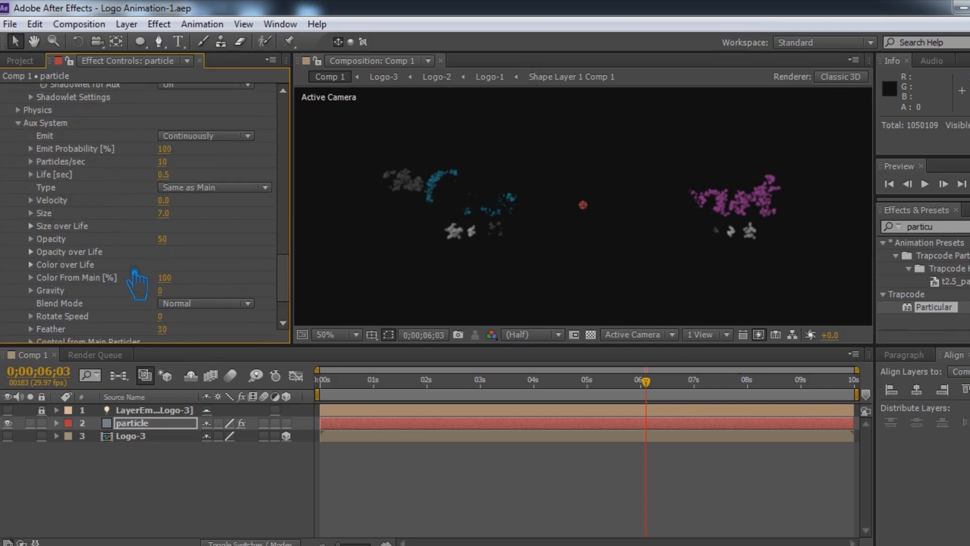
scroll(47, 280, "down", 3)
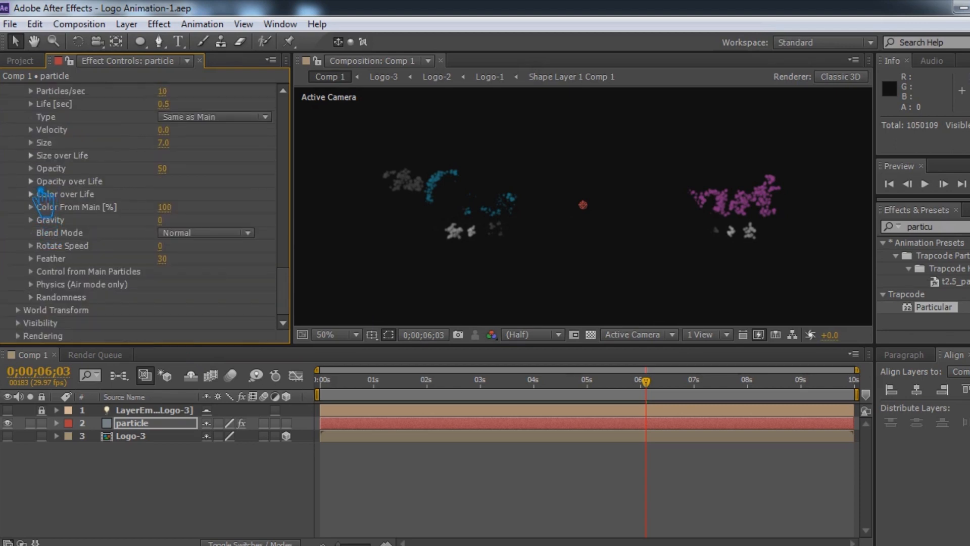
left_click(43, 185)
left_click(44, 187)
left_click(44, 286)
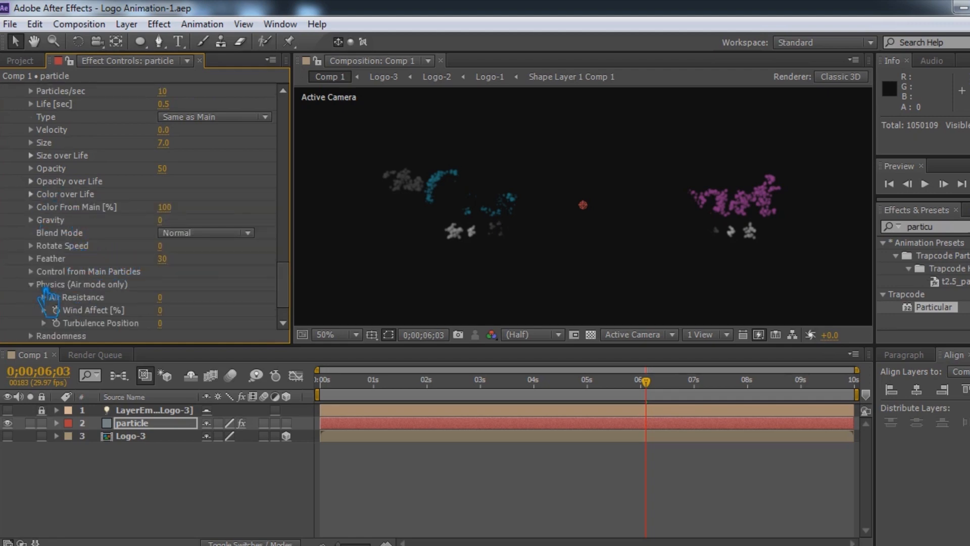
left_click(178, 325)
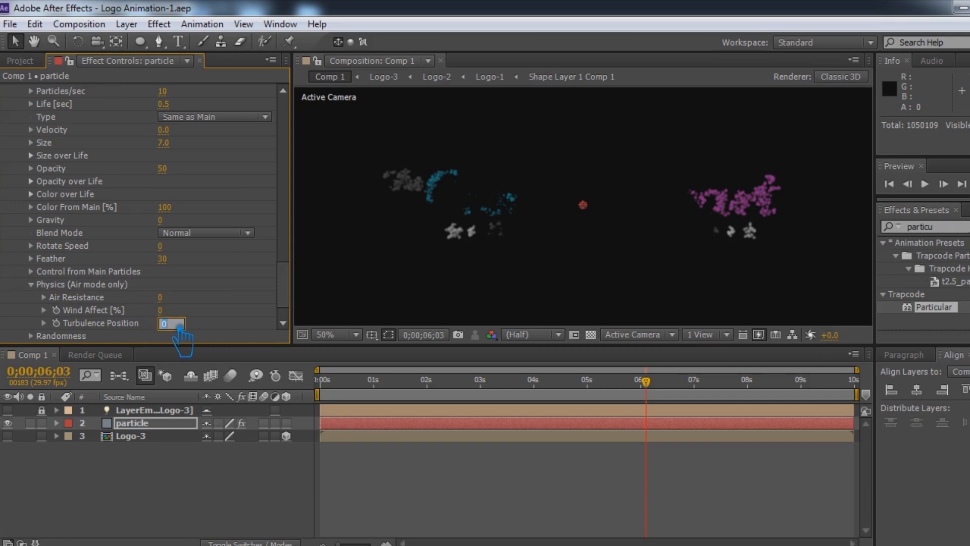
type("500")
key("Return")
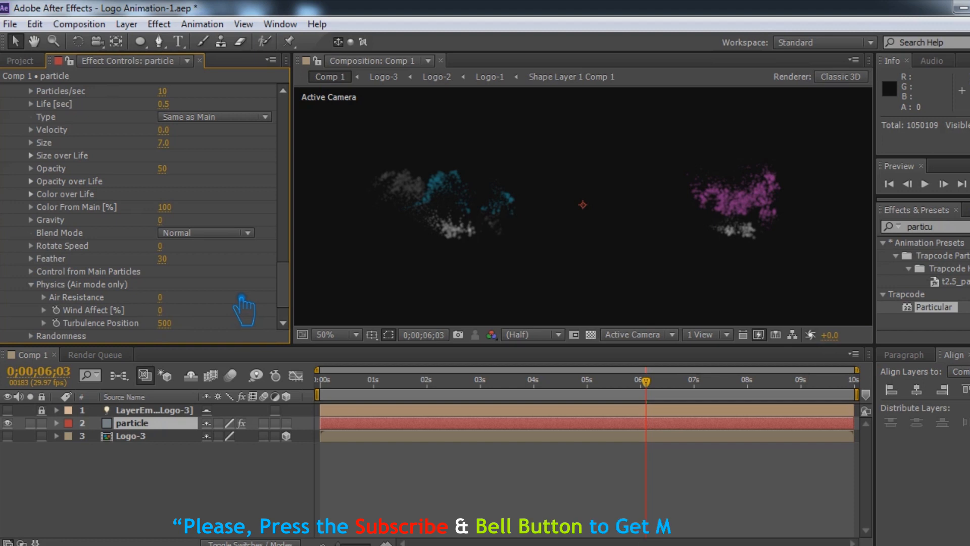
key("ctrl+s")
Examine the particles at 0;00;01;13 and review the Particular settings from the Aux System back to the Emitter.
left_click_drag(646, 384, 397, 394)
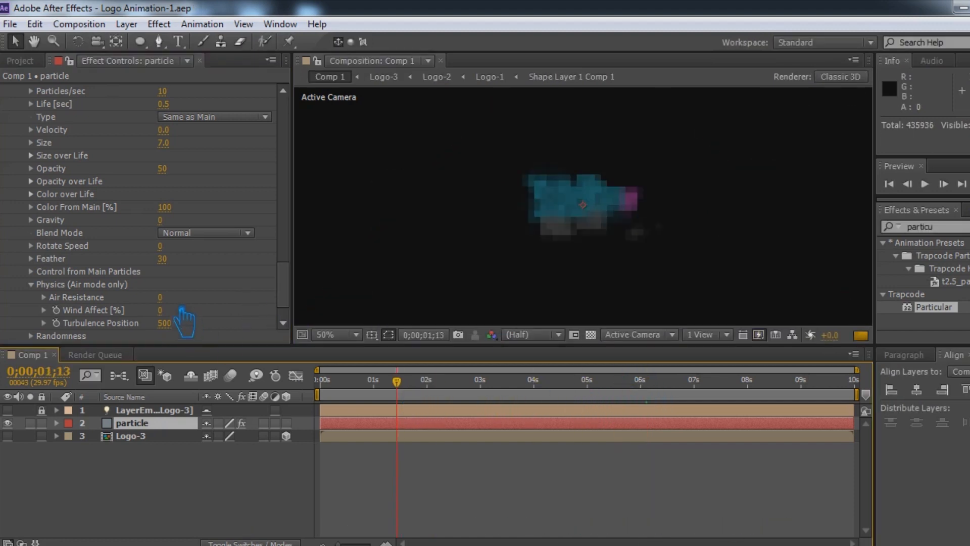
left_click_drag(285, 289, 285, 309)
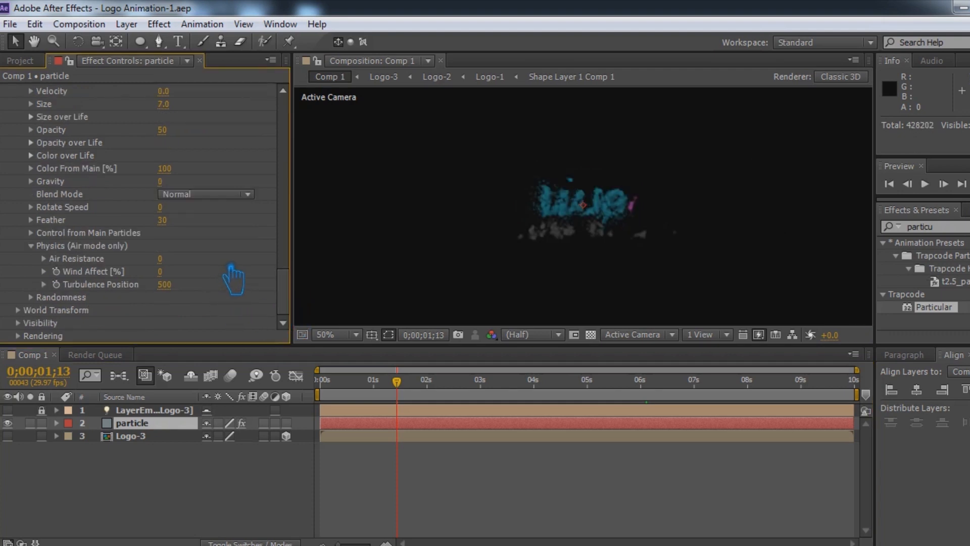
left_click(44, 233)
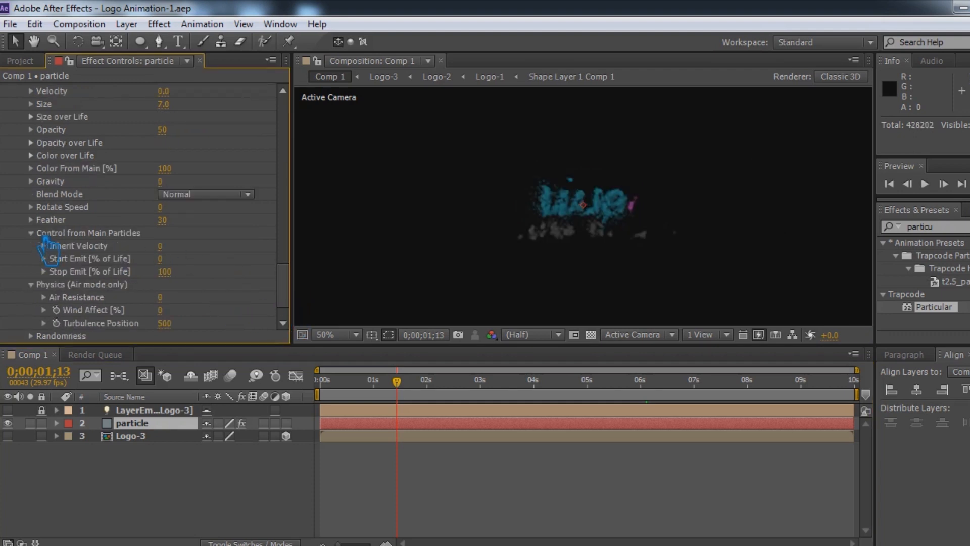
left_click(44, 234)
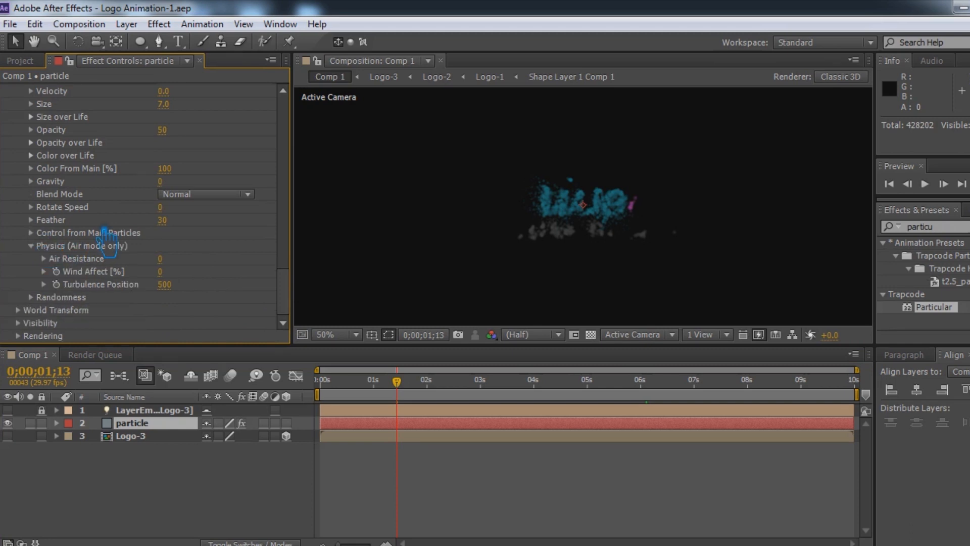
scroll(107, 240, "up", 2)
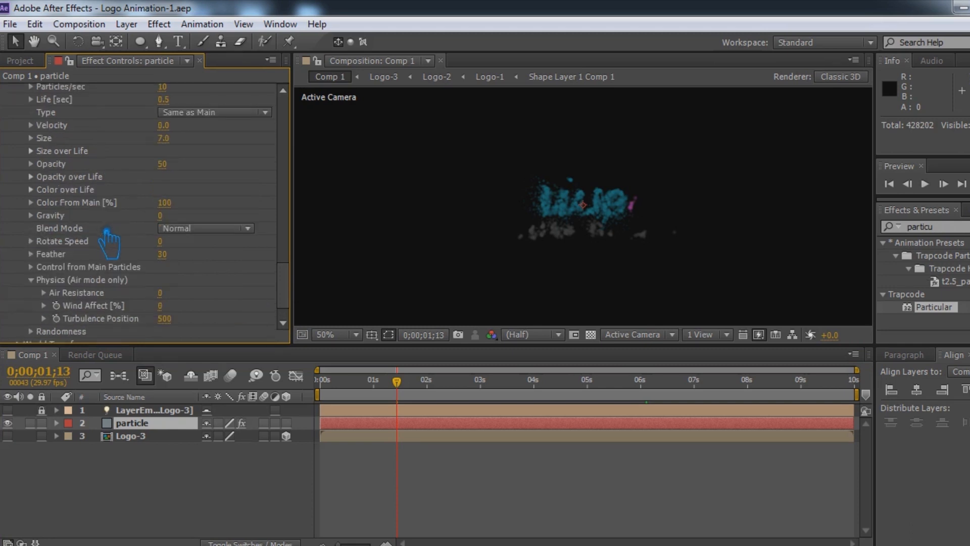
scroll(107, 233, "up", 4)
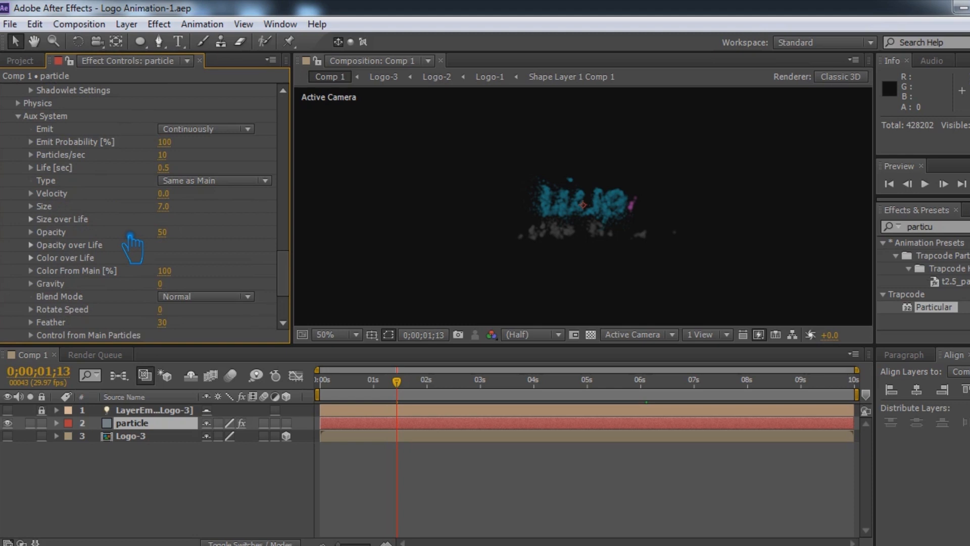
scroll(120, 227, "up", 20)
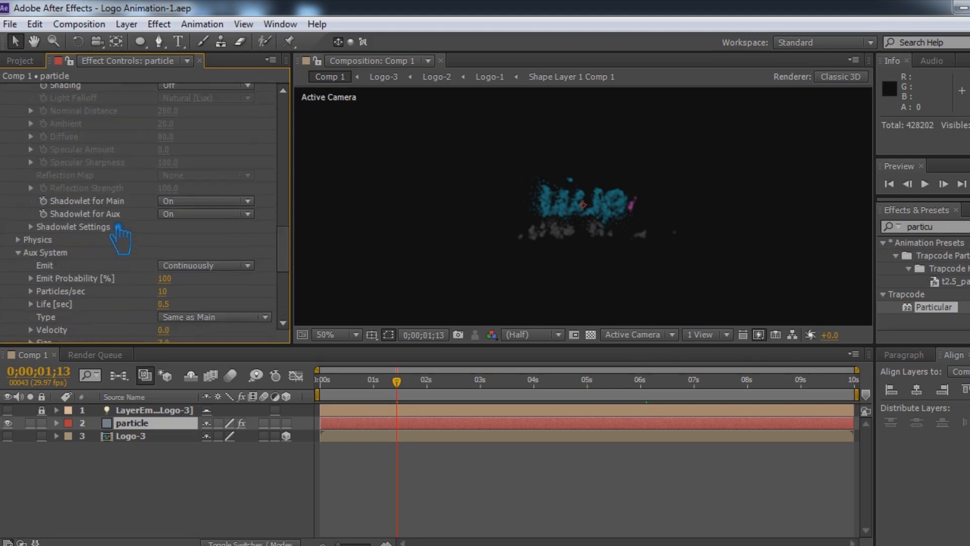
scroll(123, 235, "up", 2)
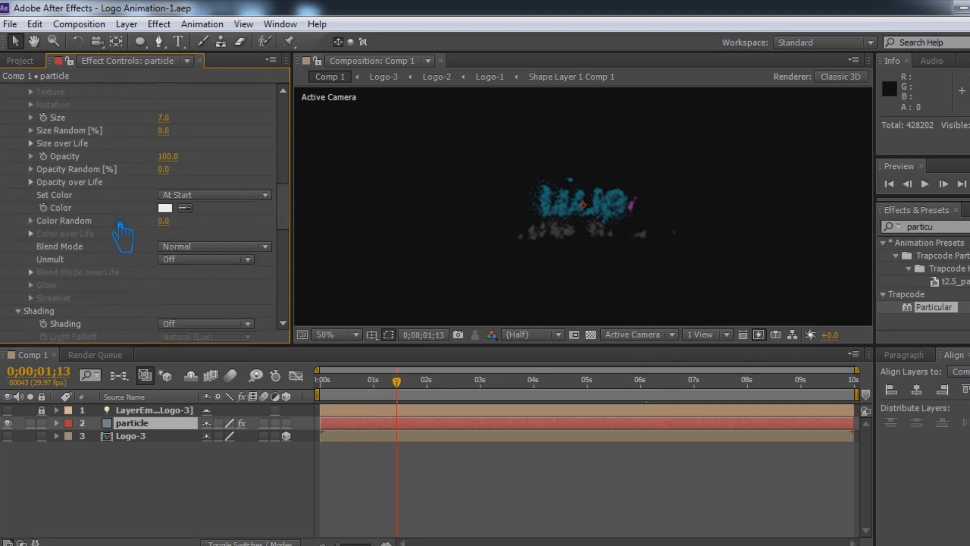
scroll(123, 233, "up", 4)
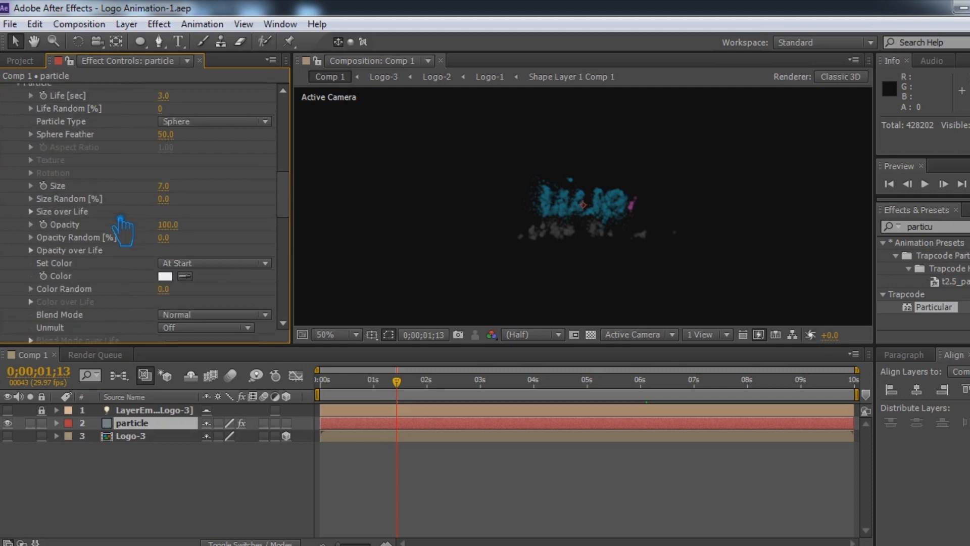
scroll(127, 228, "up", 4)
scroll(129, 222, "up", 16)
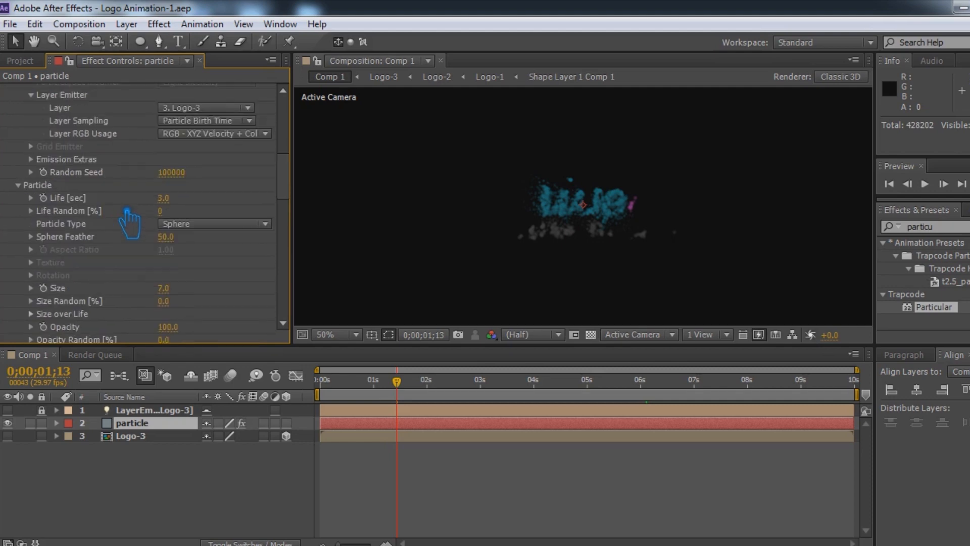
scroll(130, 222, "up", 4)
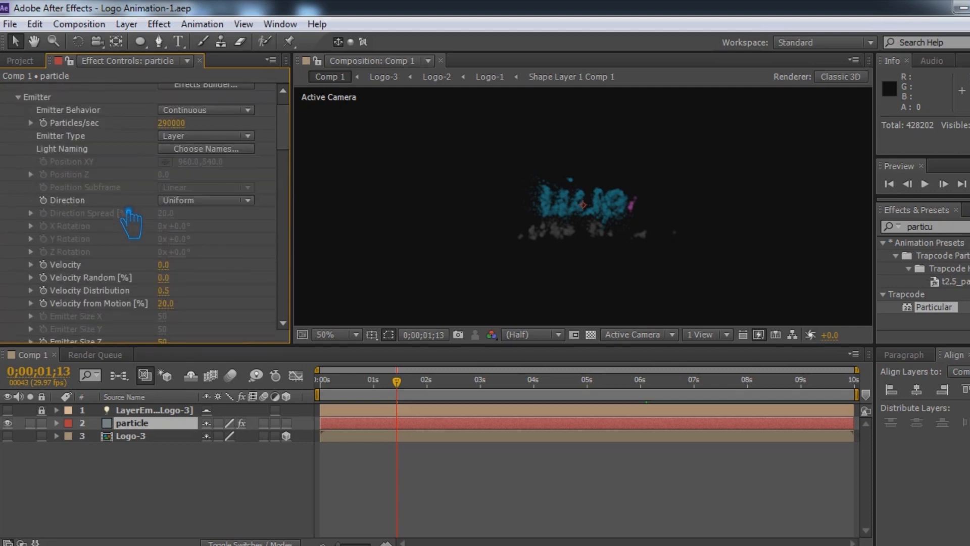
Stop the logo animation preview and save the project as a new file named Logo Animation-2.
left_click(159, 475)
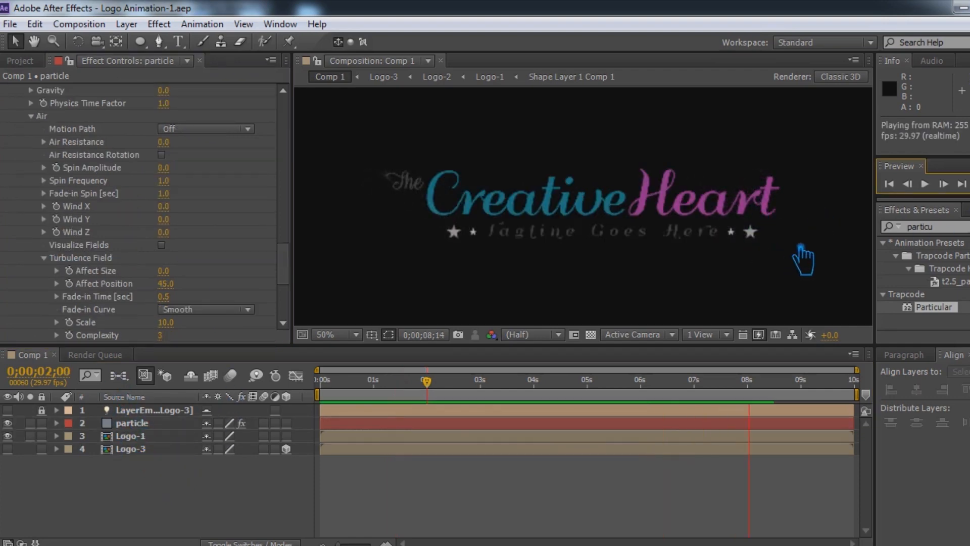
key("space")
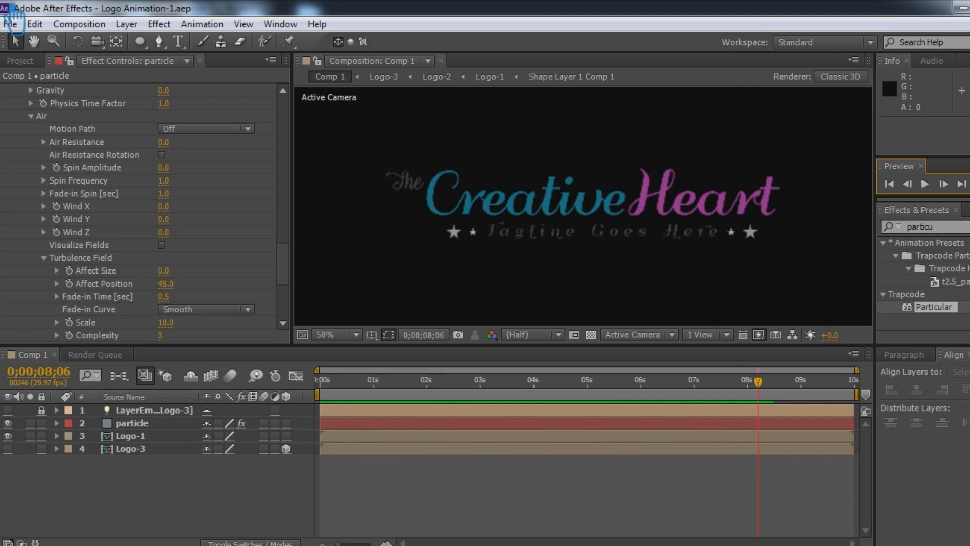
left_click(79, 24)
left_click(515, 7)
left_click(240, 516)
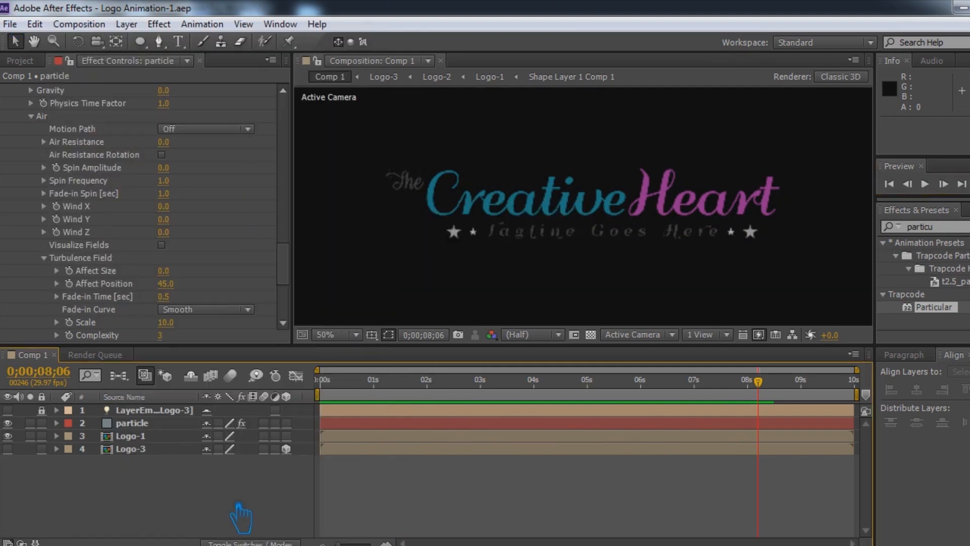
key("ctrl+shift+s")
left_click(323, 326)
key("BackSpace")
type("2")
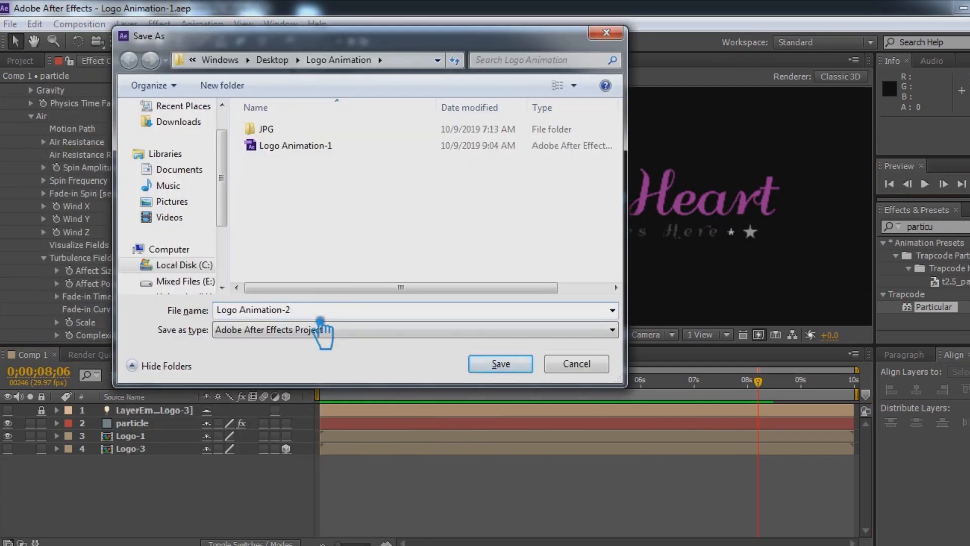
key("Return")
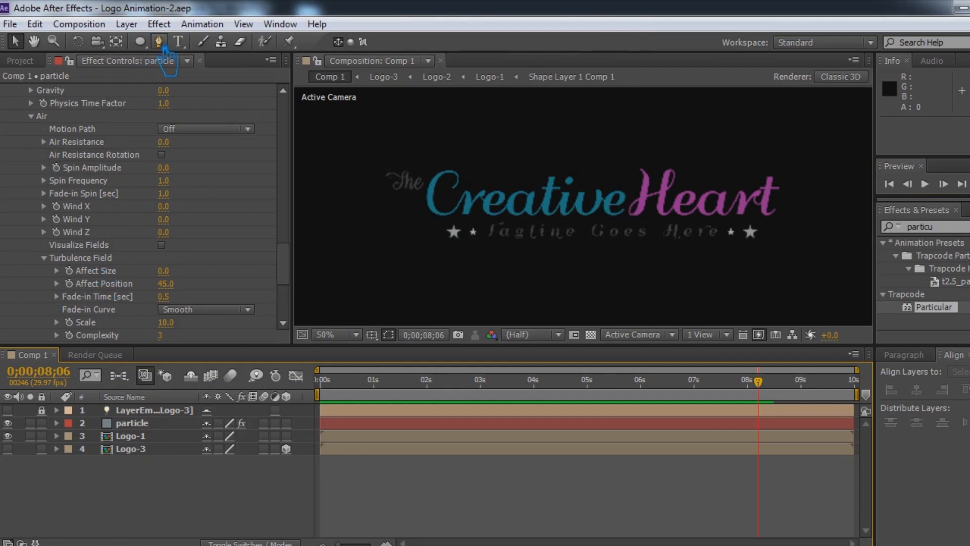
Create a 1920 x 1080 px solid named Optical Flare in Comp 1 and save the project.
right_click(247, 488)
mouse_move(399, 327)
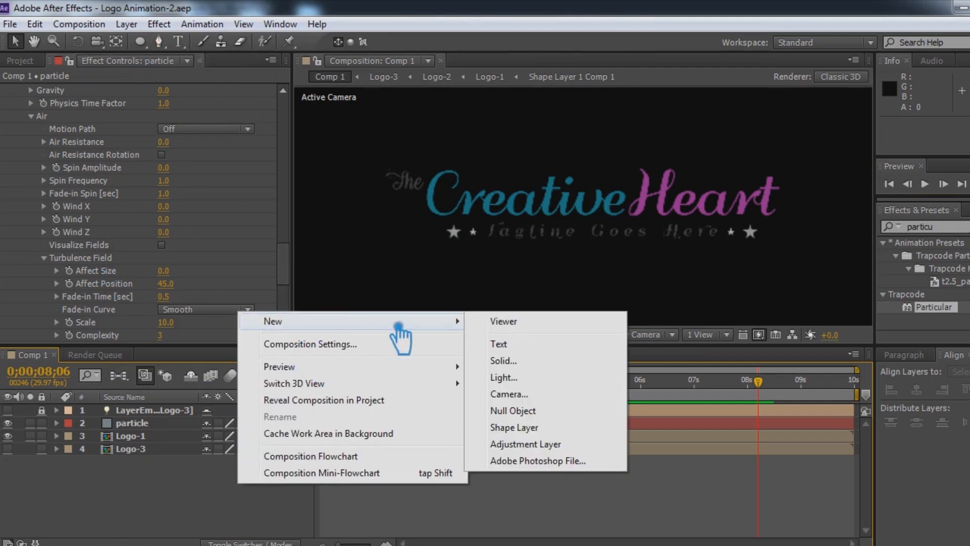
left_click(551, 360)
type("Optical Flare")
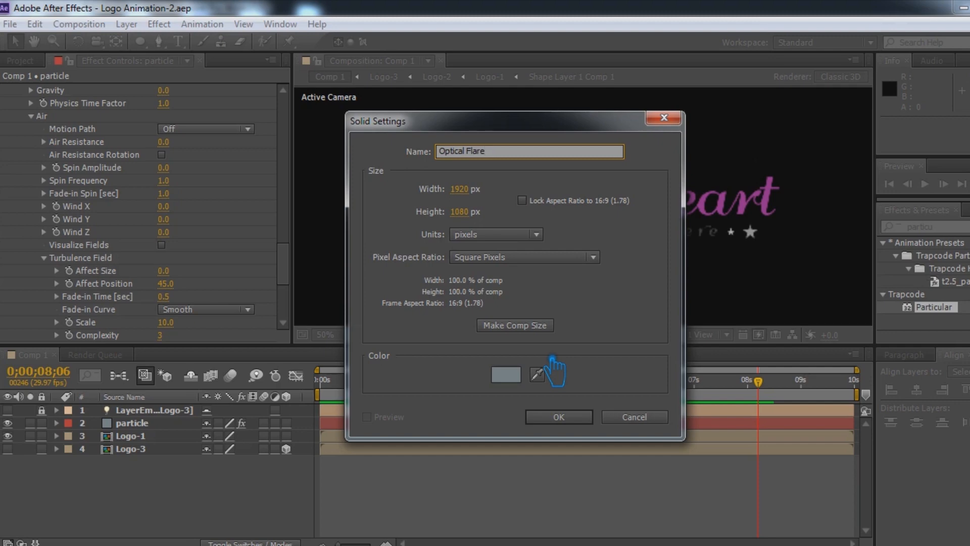
left_click(584, 416)
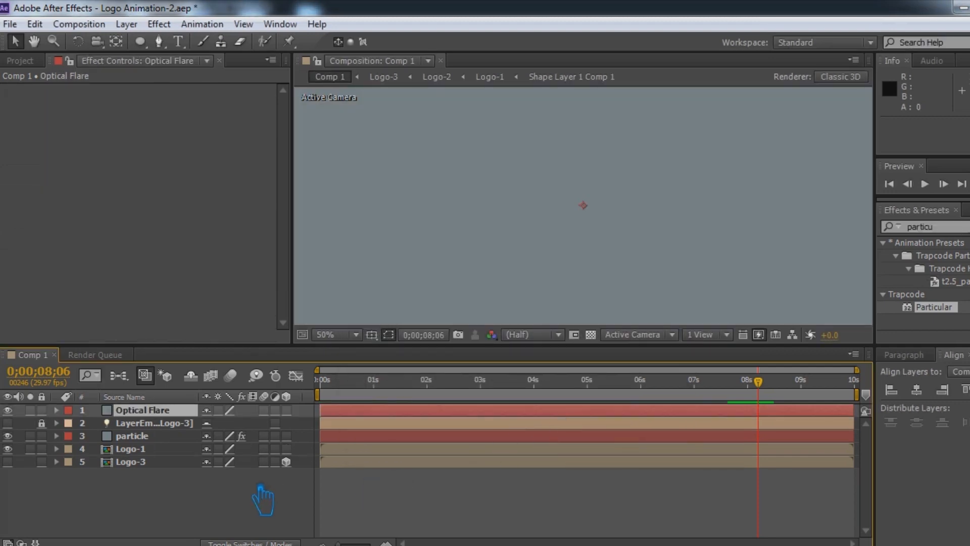
key("ctrl+s")
Find the Video Copilot Optical Flares effect and apply it to the Optical Flare solid.
left_click_drag(952, 231, 862, 235)
key("BackSpace")
left_click(158, 24)
left_click(129, 480)
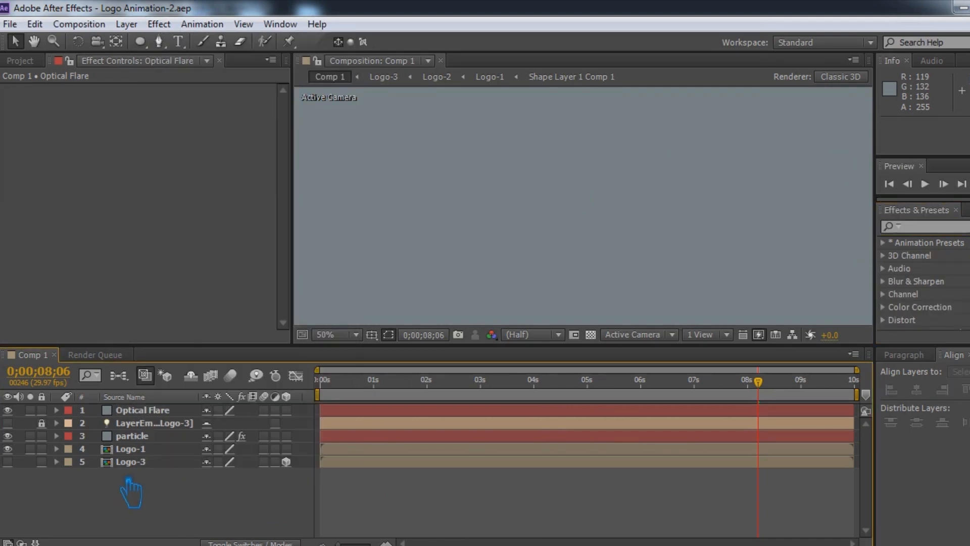
left_click(151, 410)
left_click(158, 24)
mouse_move(233, 463)
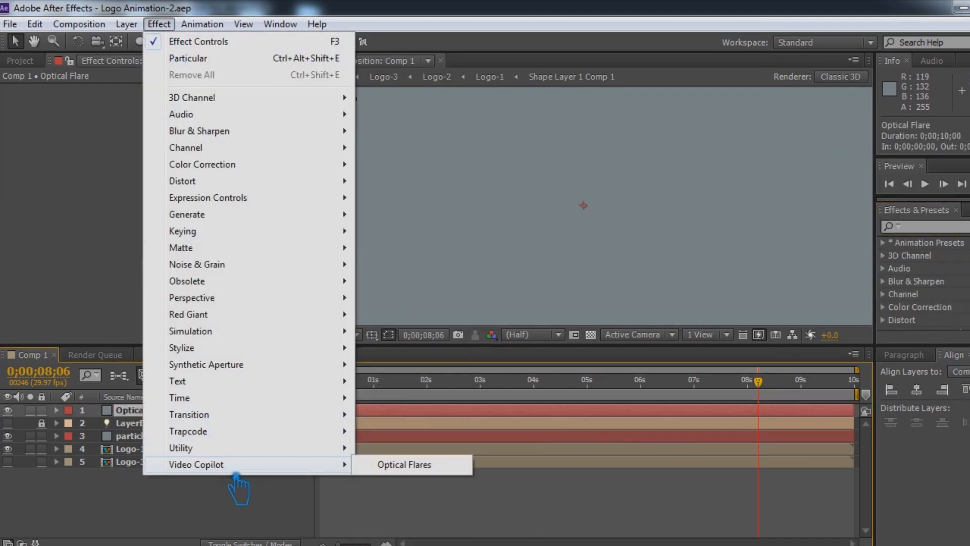
left_click(924, 231)
type("opti")
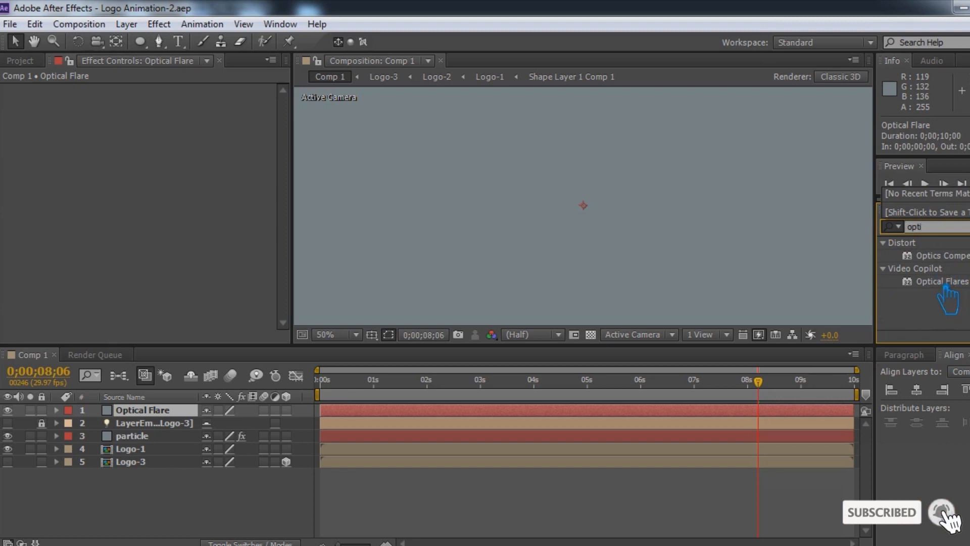
left_click_drag(943, 282, 706, 273)
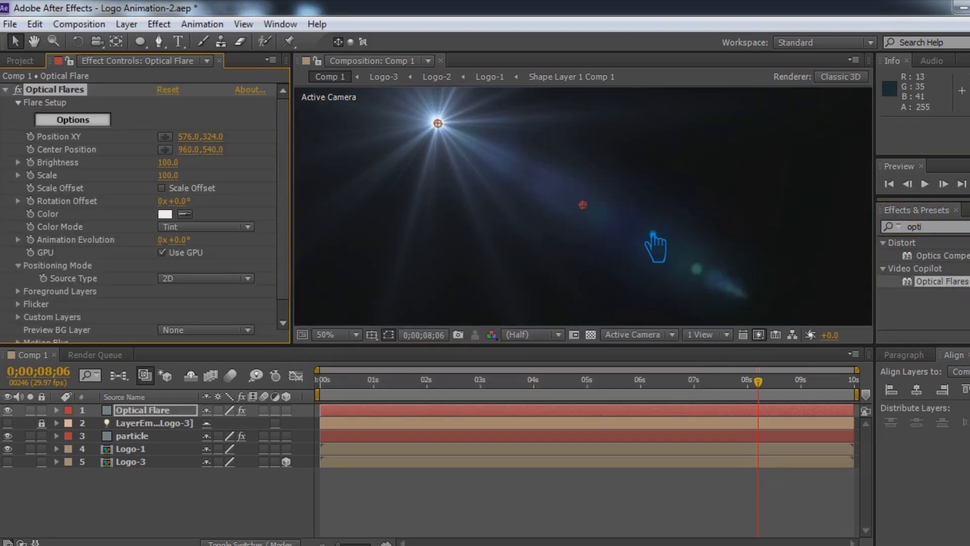
Open the Optical Flares options and reduce the flare's global Scale to 27.5%.
key("comma")
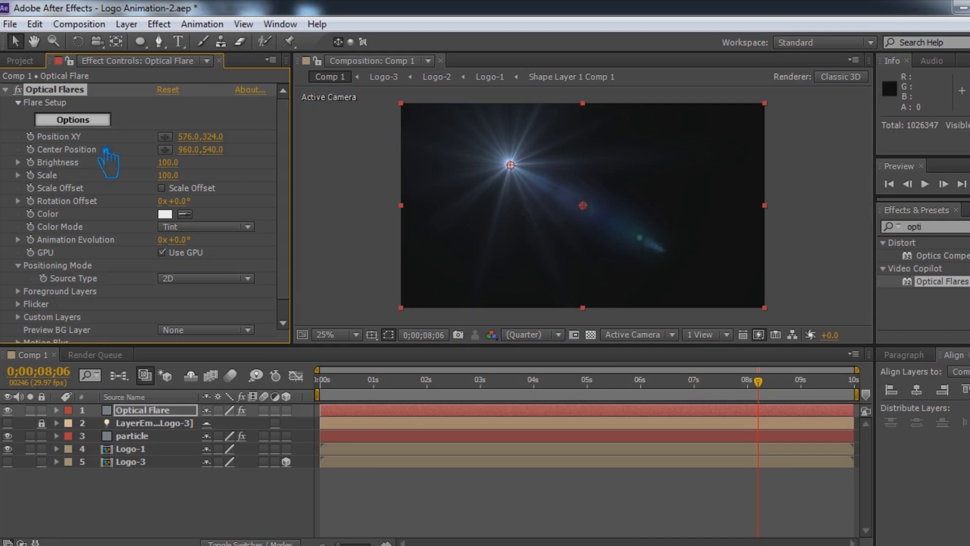
left_click(101, 123)
scroll(565, 475, "down", 5)
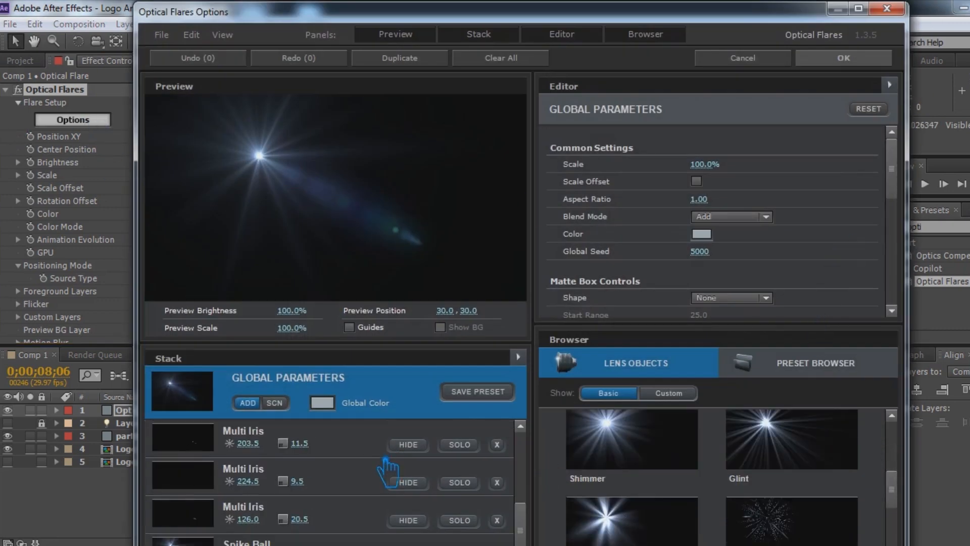
scroll(751, 485, "down", 4)
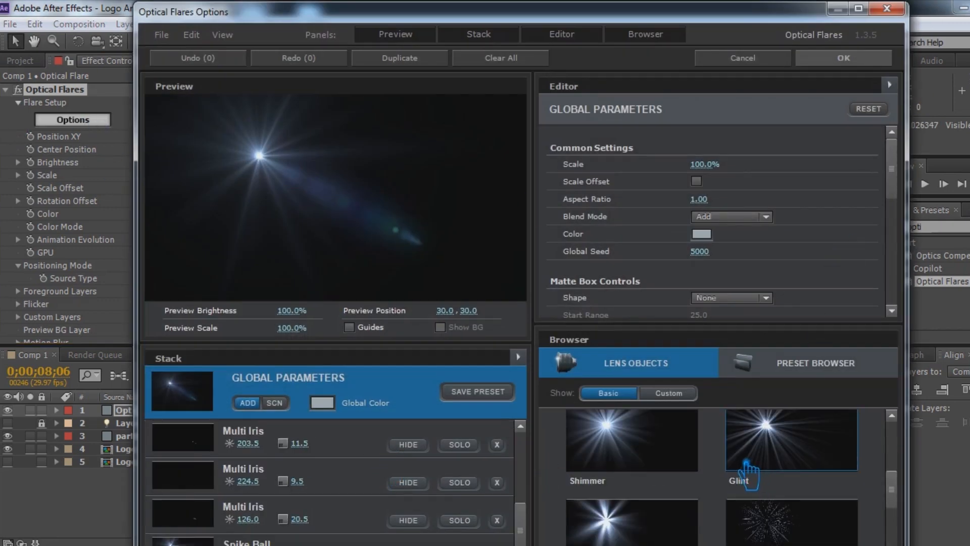
left_click_drag(706, 201, 689, 206)
key("ctrl+z")
left_click_drag(705, 166, 615, 195)
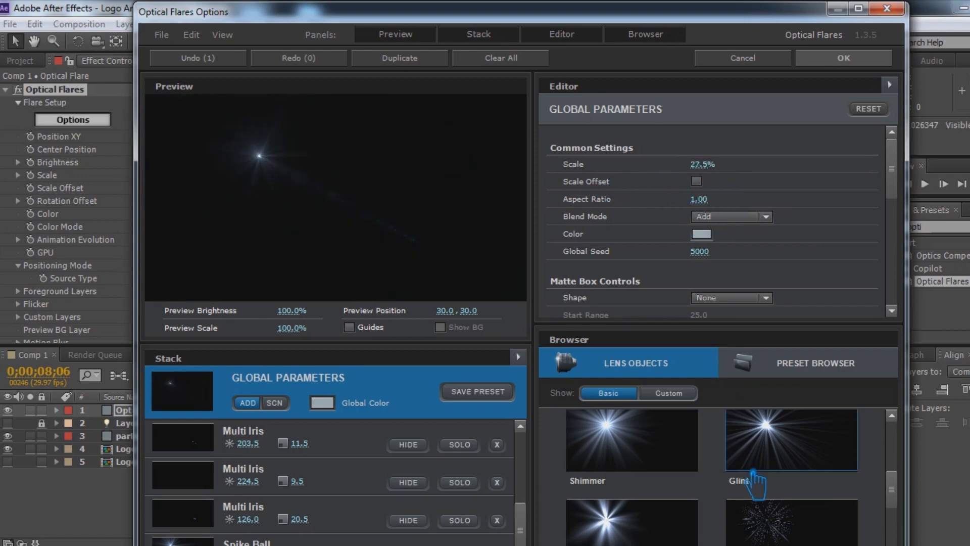
Add the Lens Orbs object from the basic lens objects to the flare's stack.
scroll(761, 490, "up", 2)
scroll(765, 486, "down", 1)
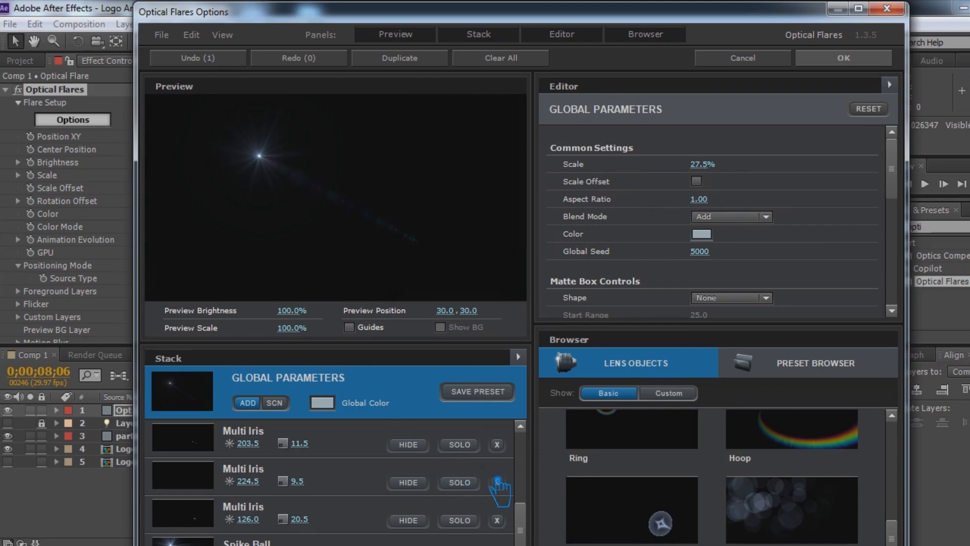
left_click(745, 510)
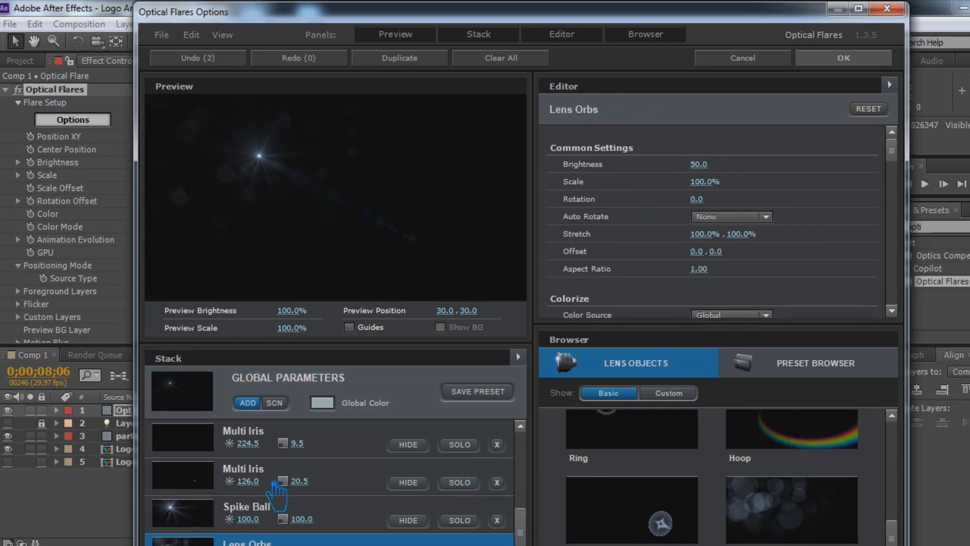
Set the Lens Orbs object's brightness to 116.5 and scale to 97%, and try a 27.00 aspect ratio before undoing it.
left_click_drag(701, 165, 814, 168)
left_click_drag(711, 183, 804, 199)
key("ctrl+z")
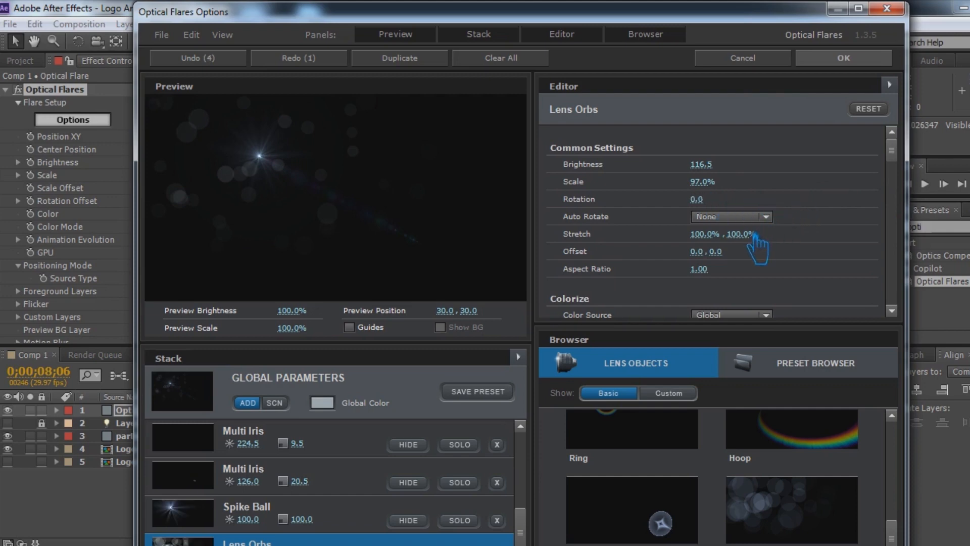
left_click_drag(705, 268, 745, 268)
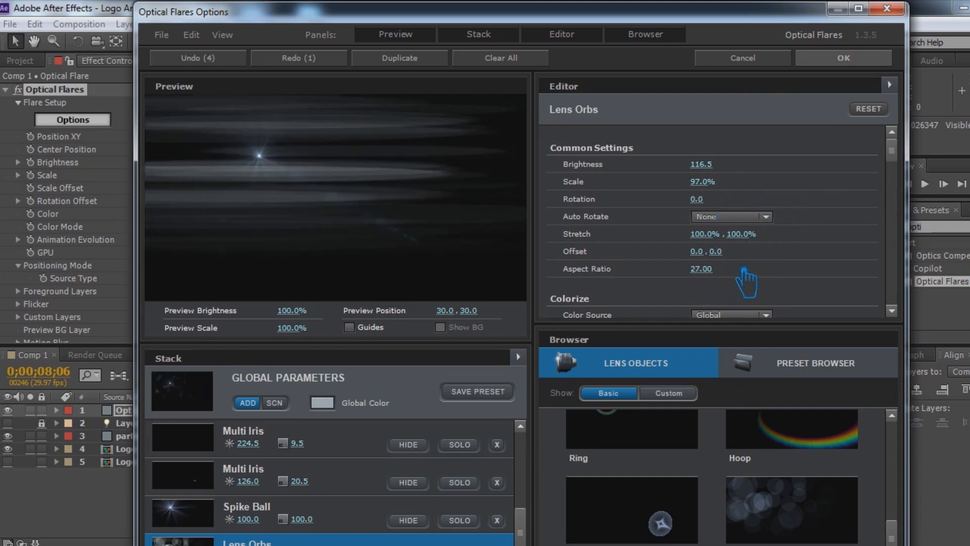
key("ctrl+z")
Look through the lens objects and the flare's stack, accept the flare options and save the project.
scroll(781, 460, "up", 5)
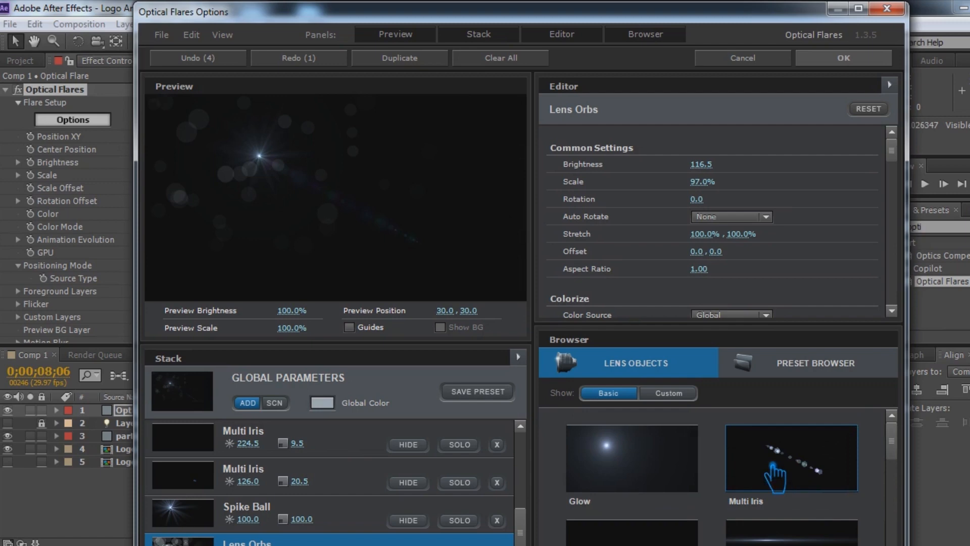
scroll(268, 470, "up", 3)
scroll(268, 469, "down", 4)
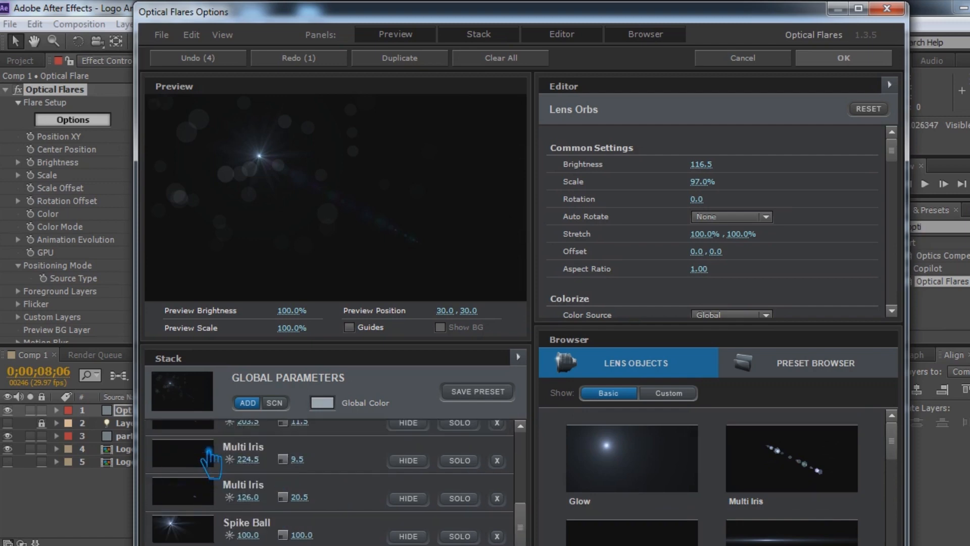
scroll(209, 461, "down", 1)
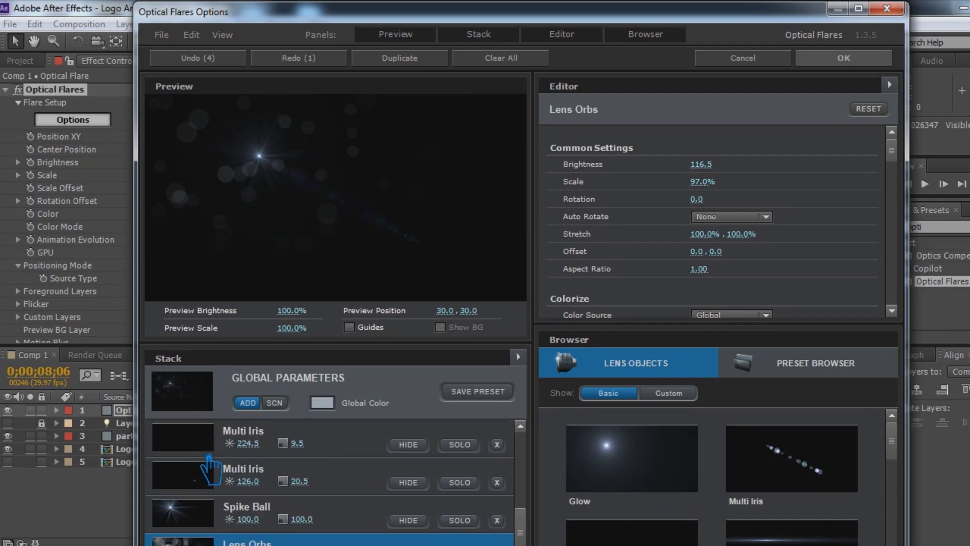
left_click(209, 467)
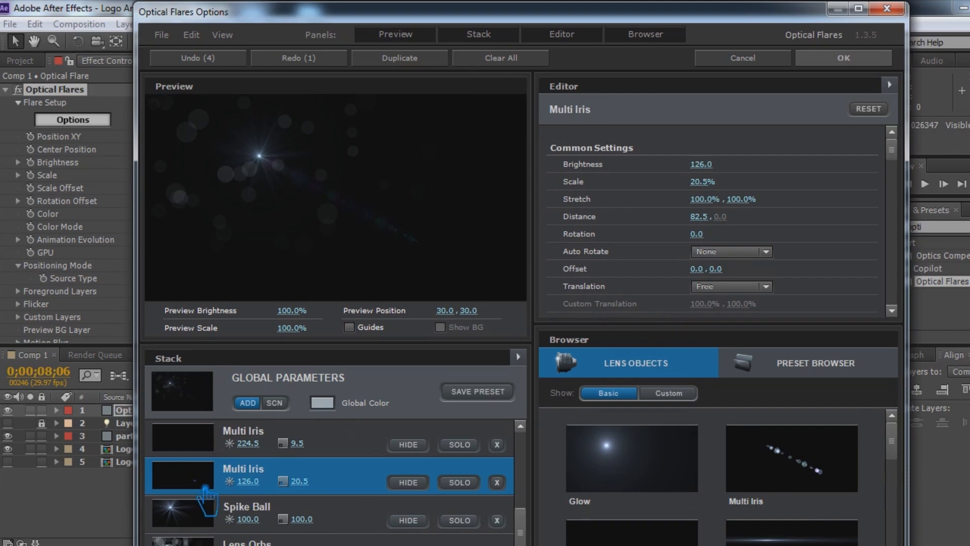
left_click(844, 59)
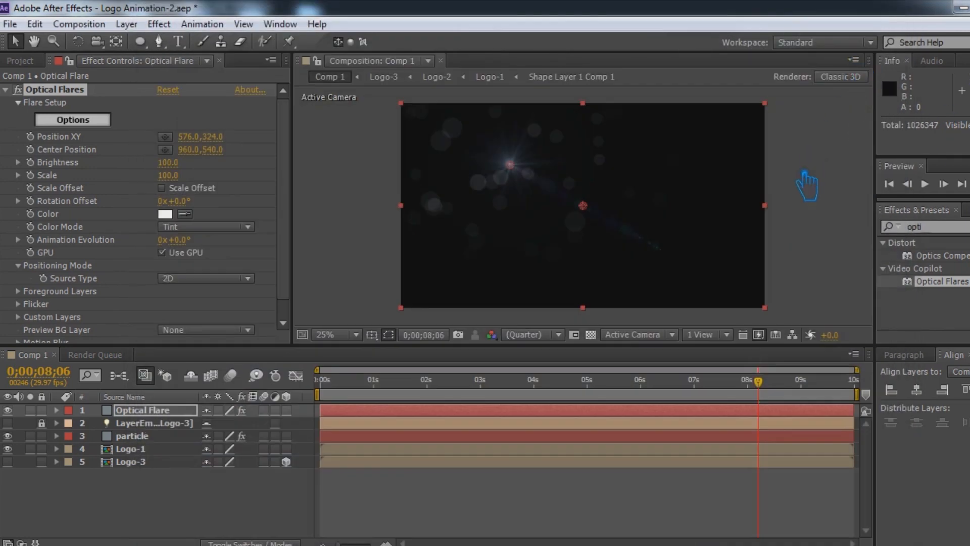
key("ctrl+s")
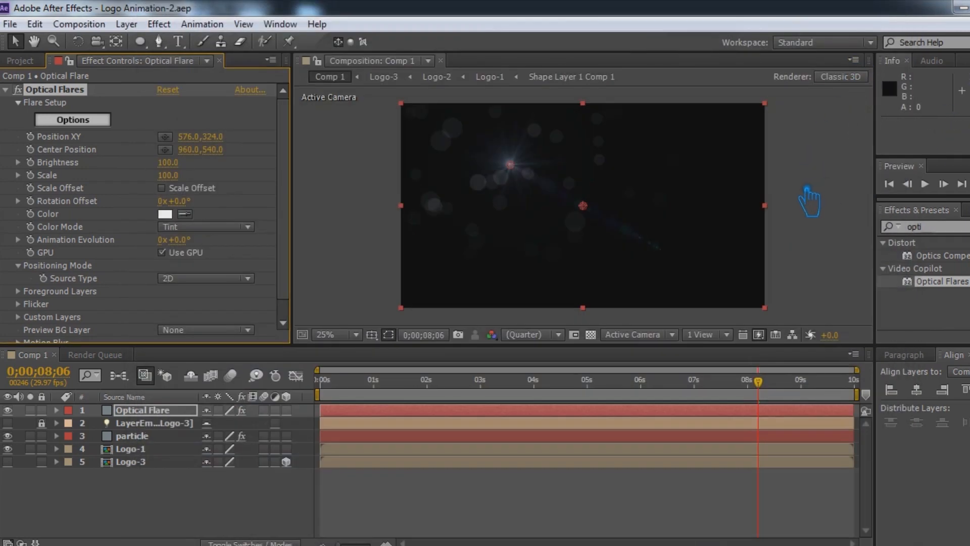
Set the Optical Flares render mode to On Transparent.
scroll(197, 251, "down", 1)
left_click(189, 335)
left_click(226, 375)
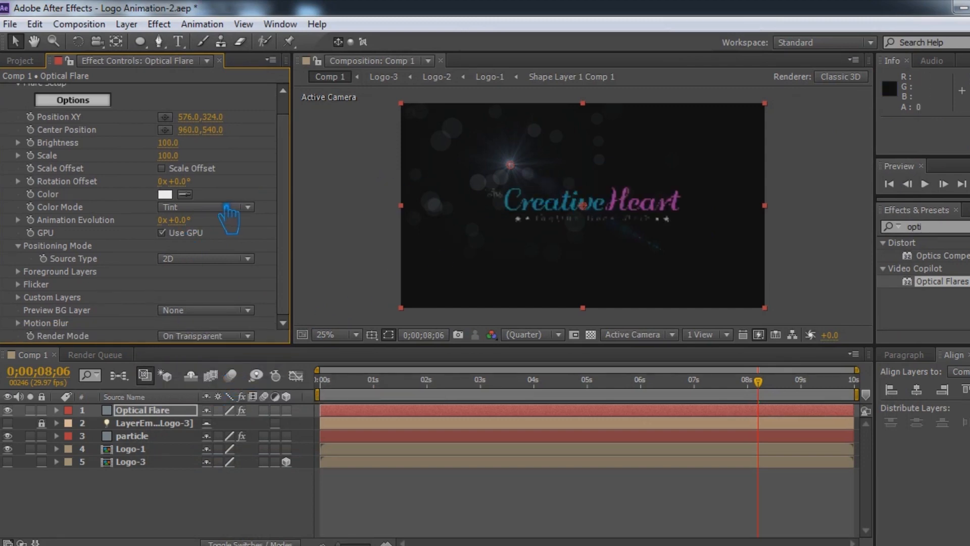
Move the flare's Position XY beyond the frame's left edge to about -508, 596 and save the project.
left_click_drag(523, 170, 407, 248)
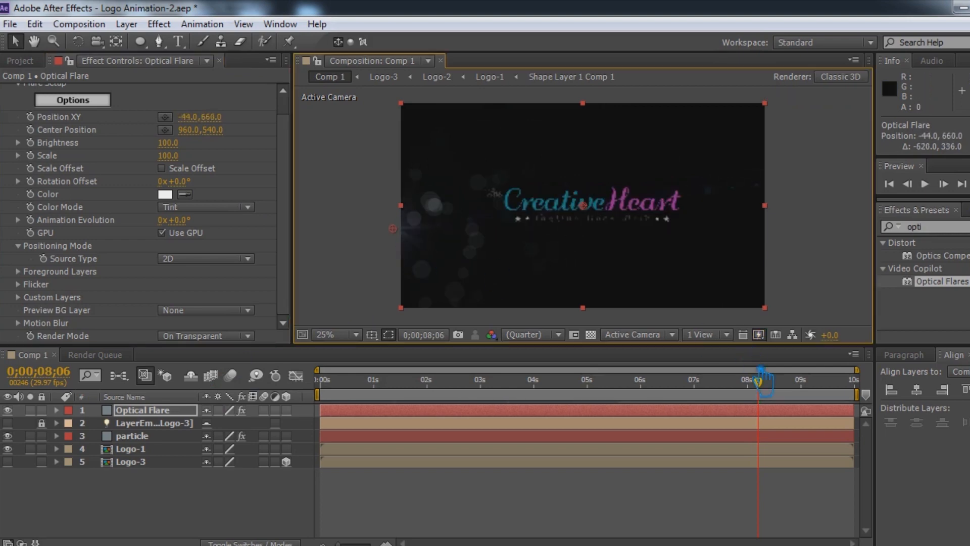
left_click_drag(393, 228, 320, 221)
key("ctrl+s")
Start keyframing the Optical Flare layer's Position XY and Center Position at 0;00;04;02.
left_click_drag(758, 382, 550, 409)
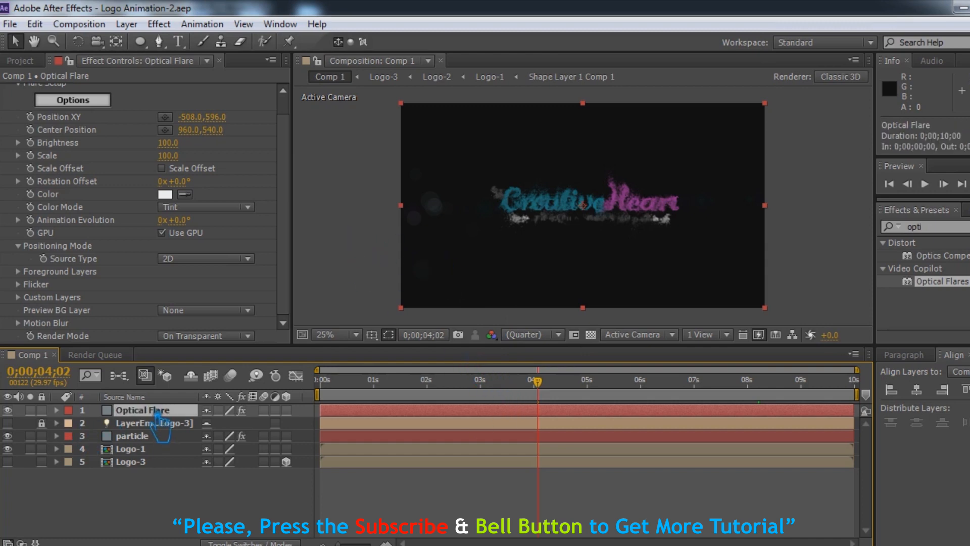
left_click(107, 435)
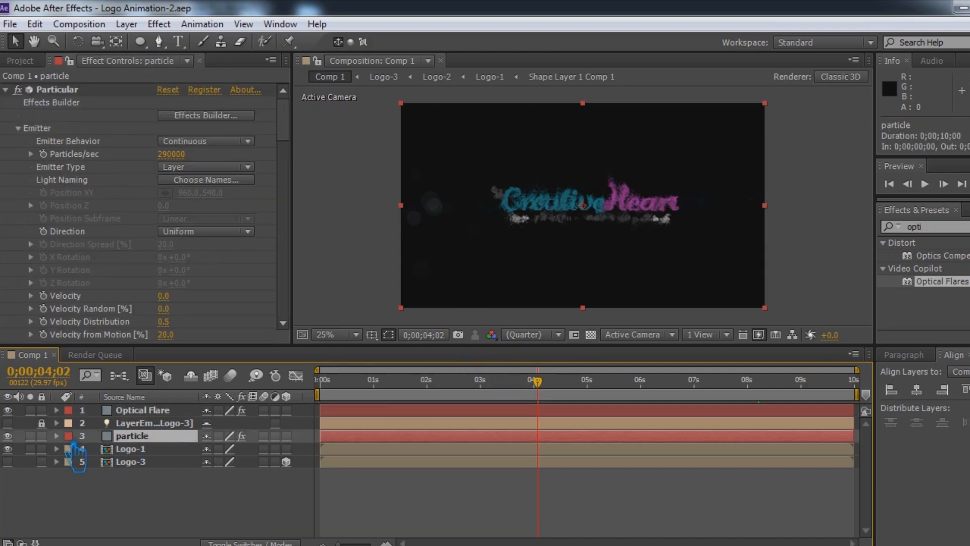
left_click(114, 409)
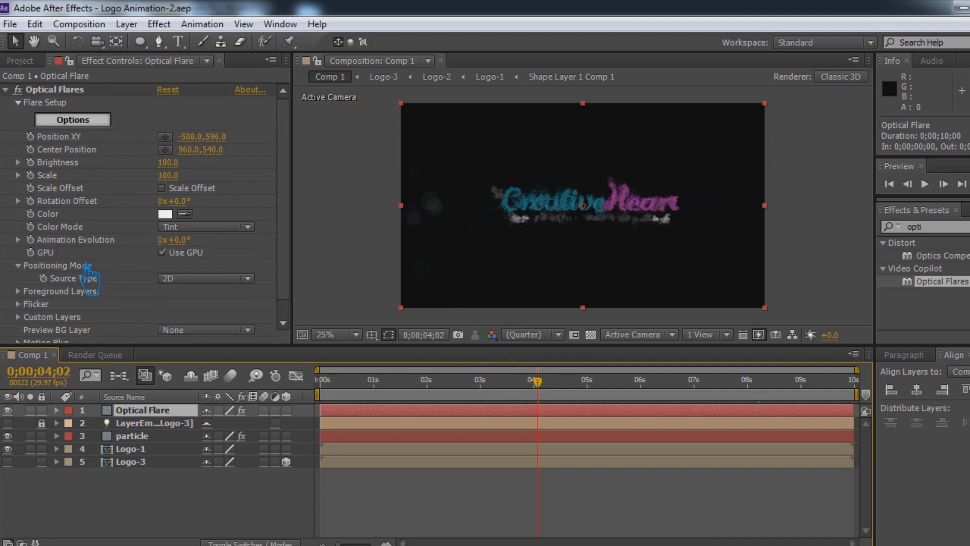
left_click(30, 136)
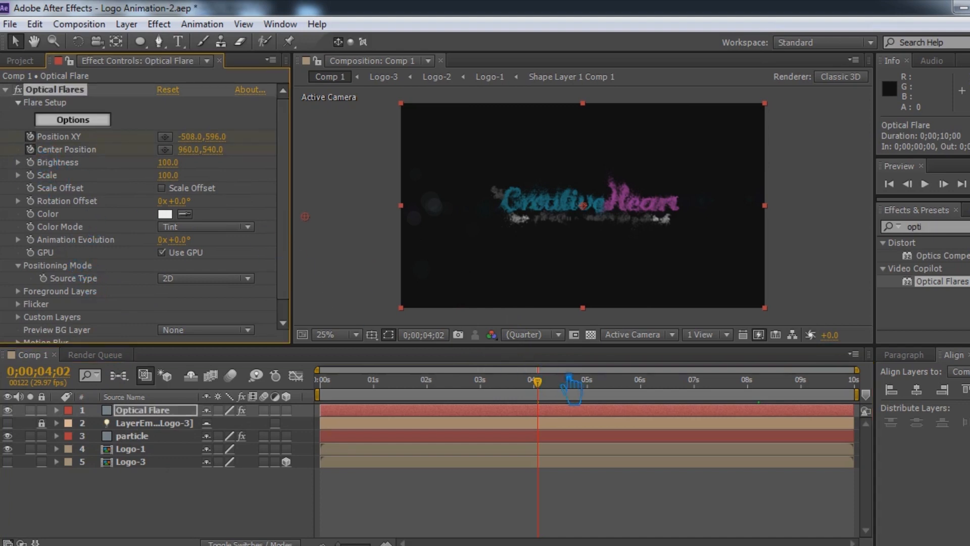
At 0;00;06;00, keyframe the flare's Position XY past the frame's right edge at about 2188, 328.
left_click_drag(547, 390, 653, 395)
left_click_drag(309, 218, 858, 214)
left_click(857, 215)
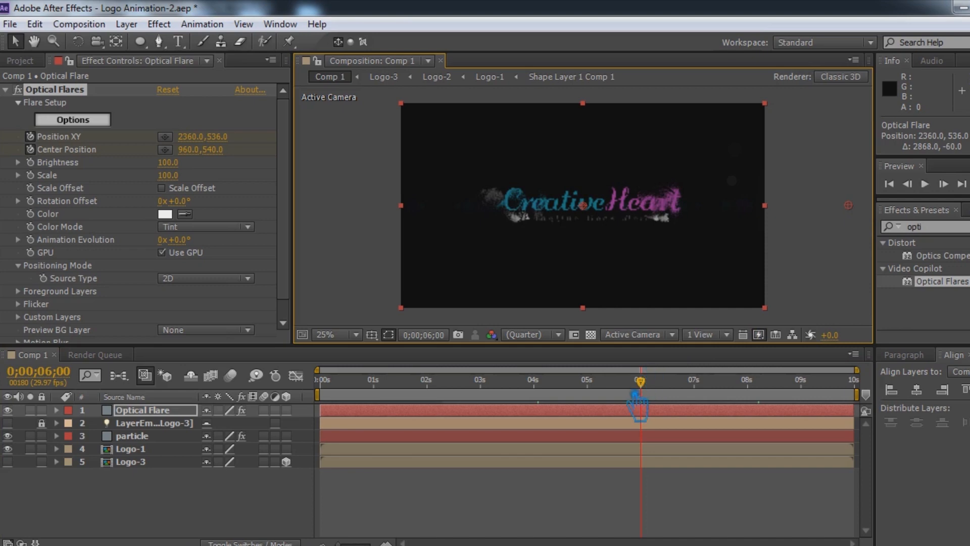
left_click_drag(863, 212, 814, 169)
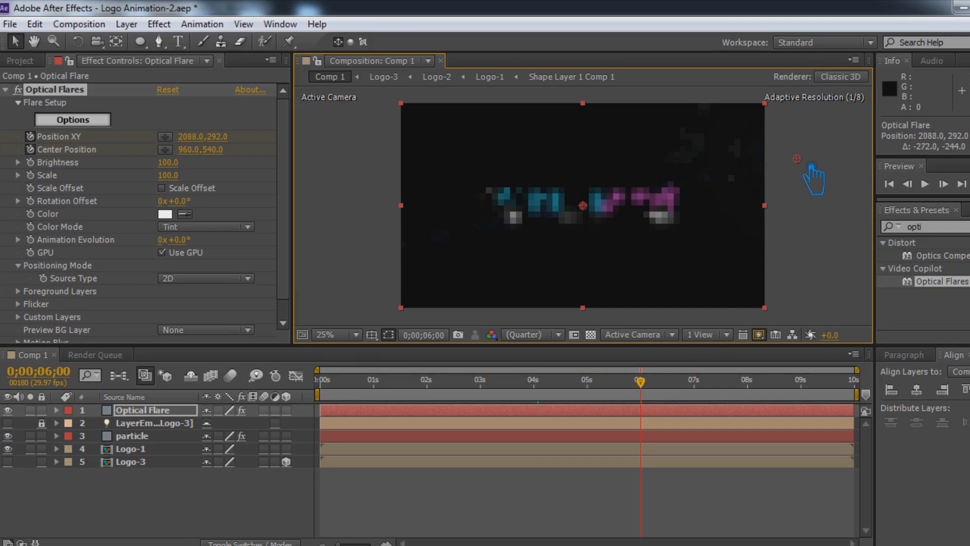
left_click_drag(814, 180, 833, 187)
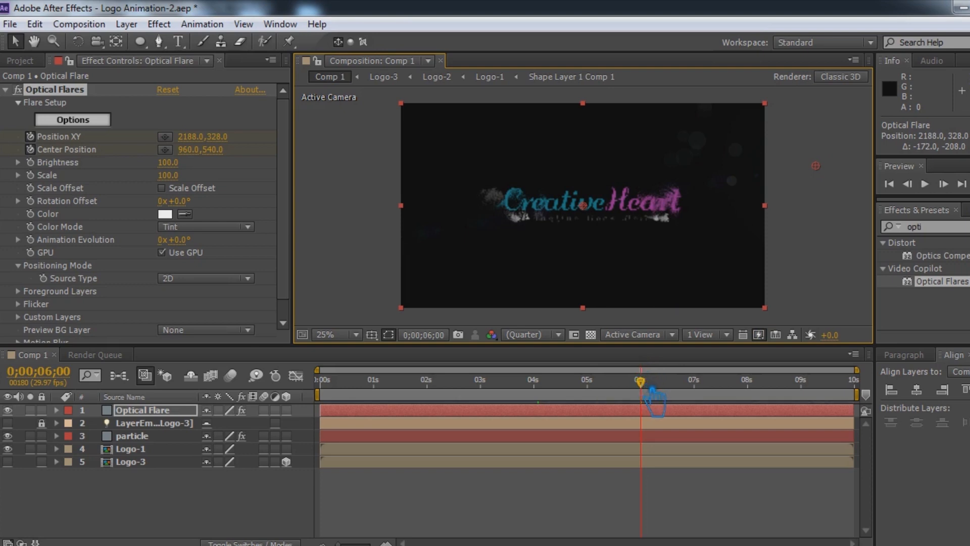
At 0;00;08;00, keyframe the flare's Position XY back past the frame's left edge at about -472, 472.
left_click_drag(652, 390, 762, 391)
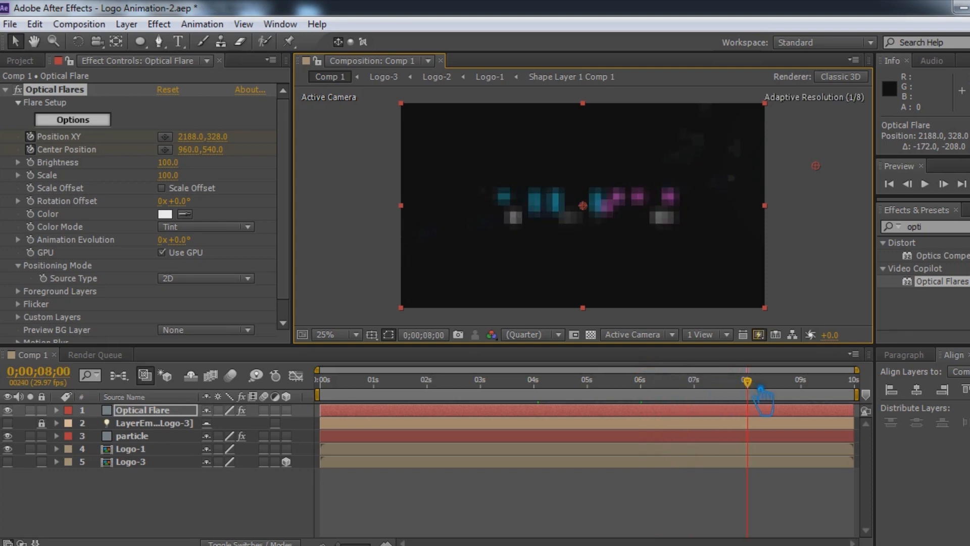
left_click_drag(799, 167, 328, 196)
left_click(365, 173)
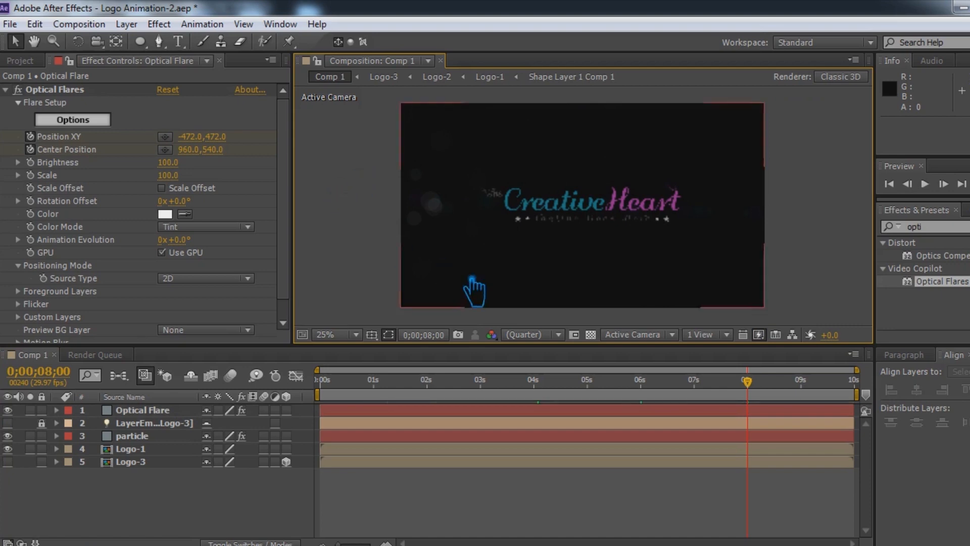
left_click(156, 410)
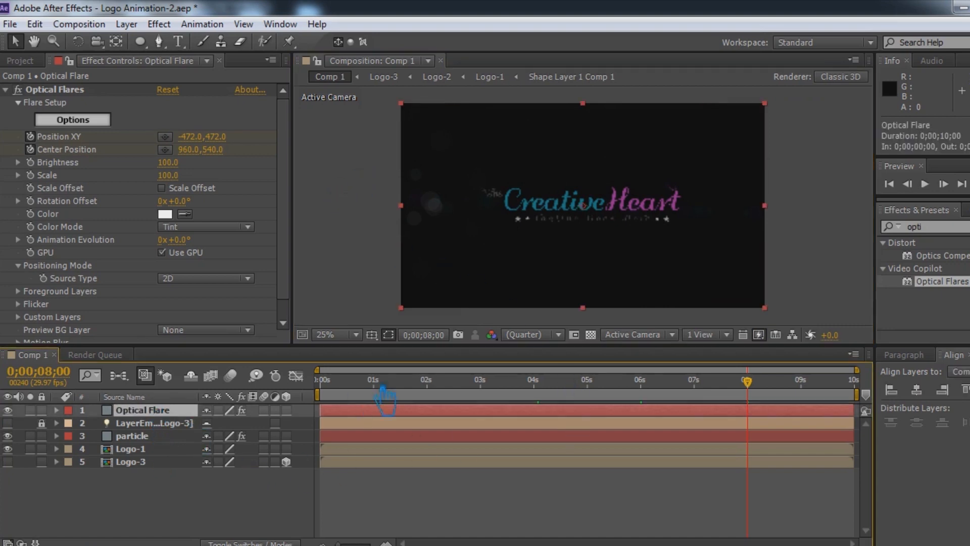
left_click(818, 253)
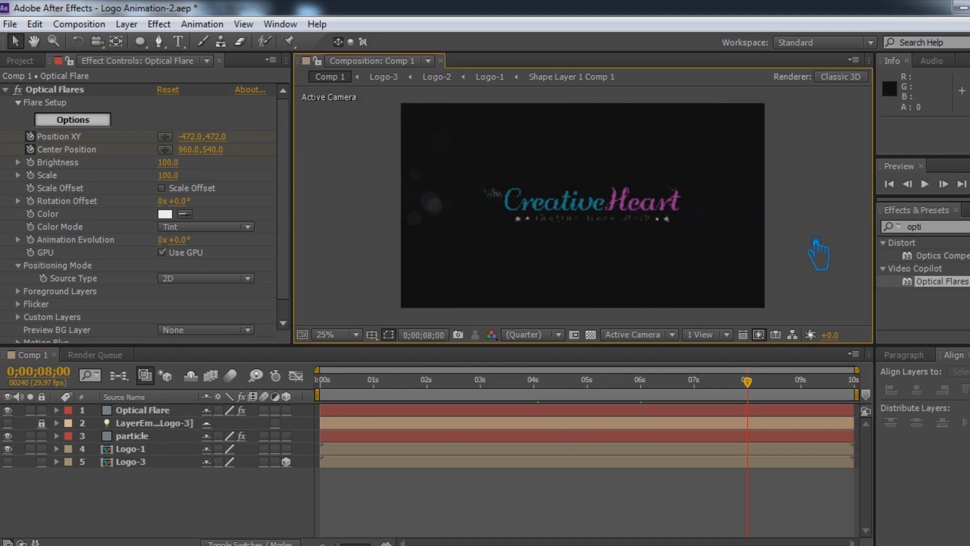
left_click(157, 414)
key("comma")
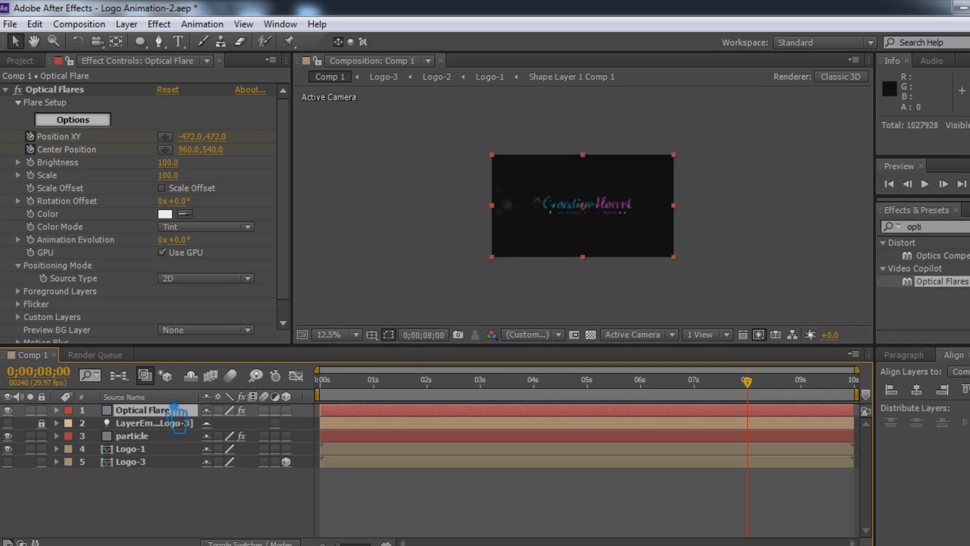
left_click(81, 121)
left_click(887, 9)
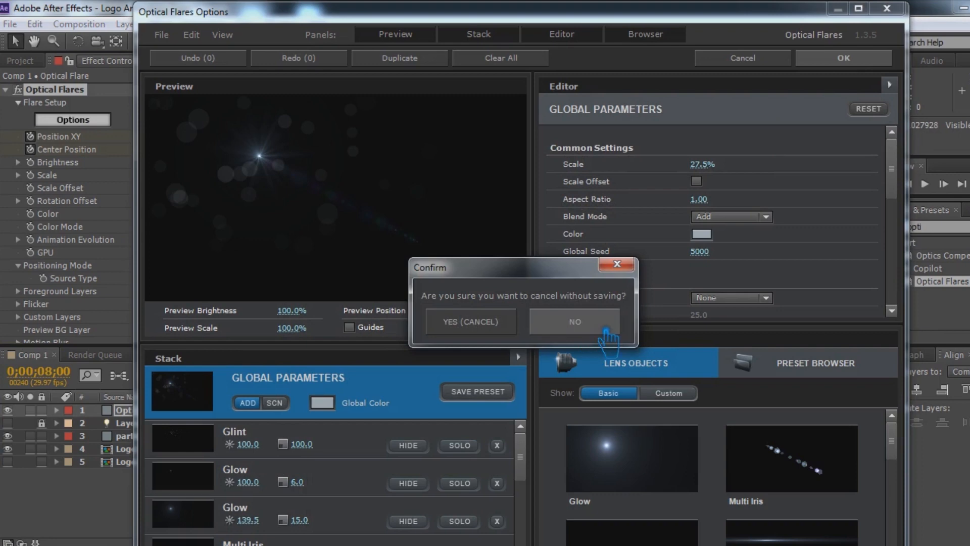
left_click(472, 320)
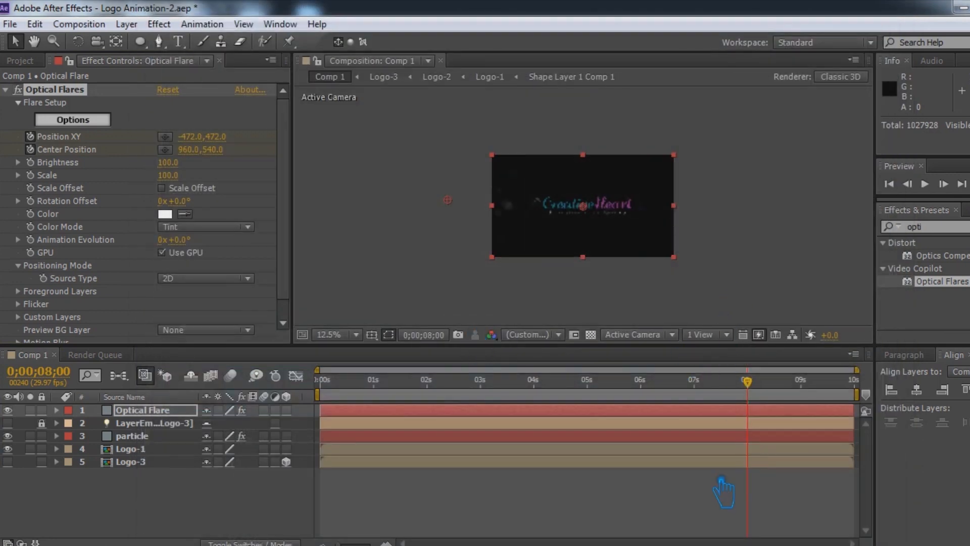
Save the project, then render and play a RAM preview of the flare animation in Comp 1.
key("period")
key("period")
key("ctrl+s")
key("KP_0")
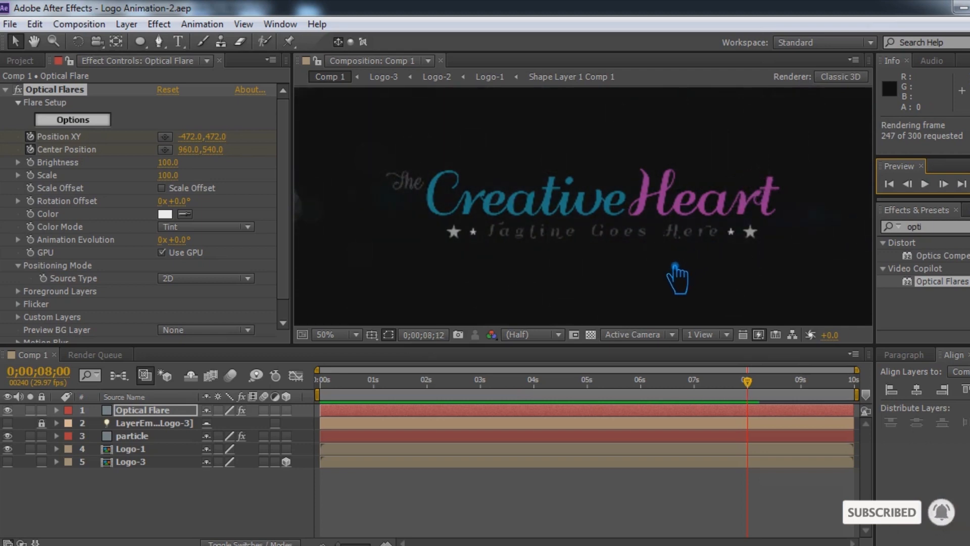
key("space")
key("space")
Examine the Optical Flares keyframes in the Optical Flare layer, scrub to 0;00;04;02 and collapse the layer.
scroll(669, 271, "down", 2)
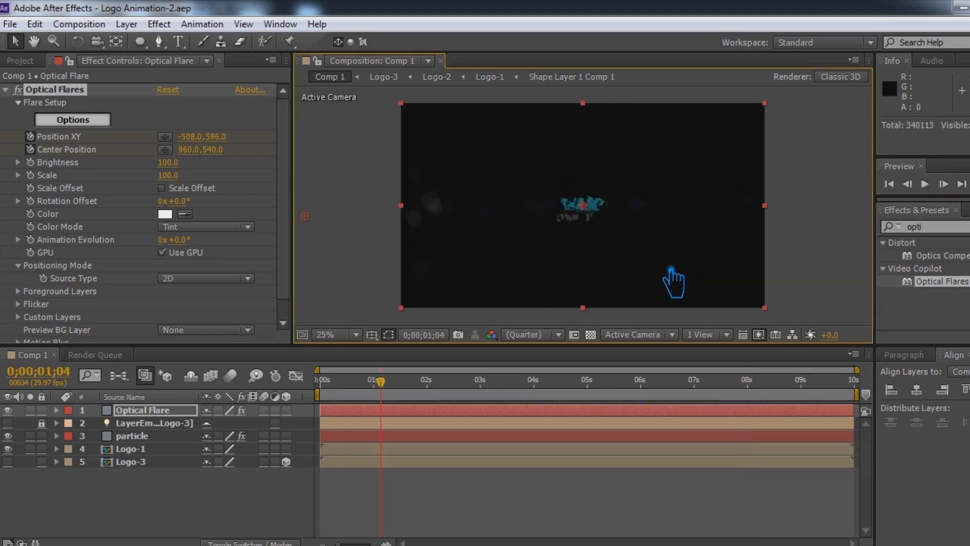
left_click(56, 410)
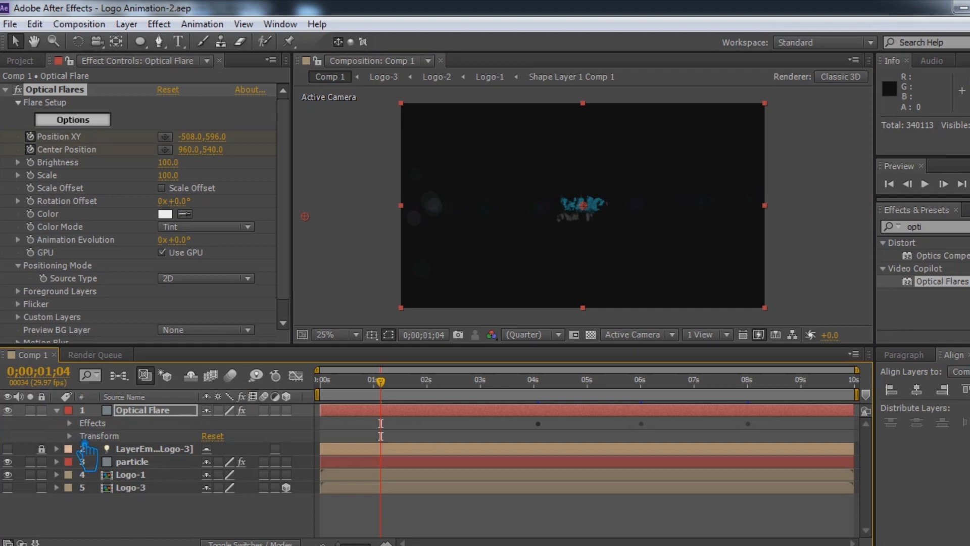
left_click(70, 435)
left_click(70, 435)
left_click(69, 422)
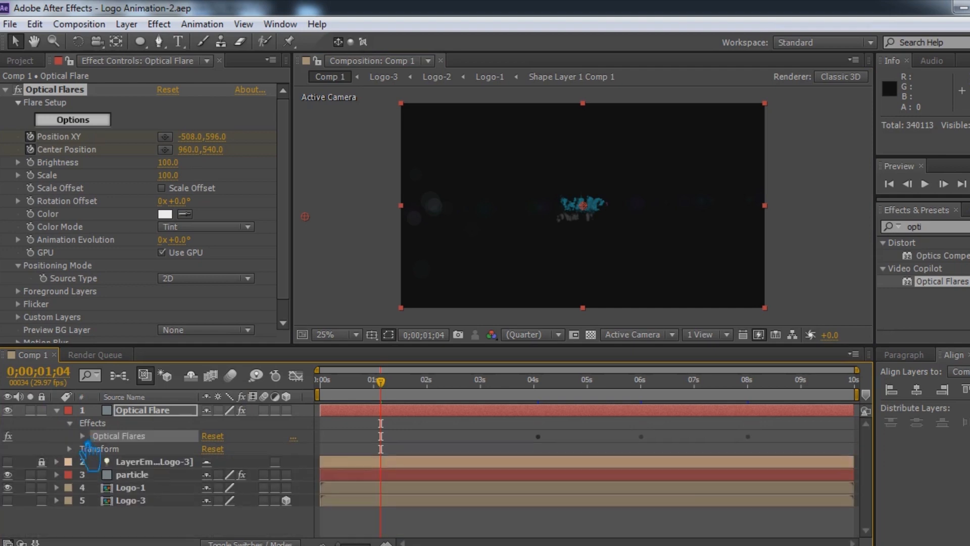
left_click(83, 435)
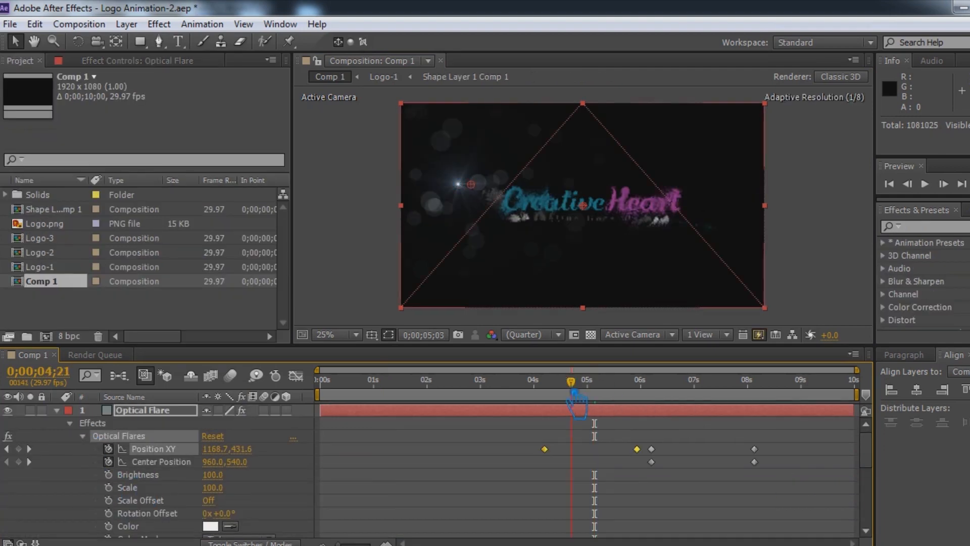
left_click_drag(571, 397, 550, 399)
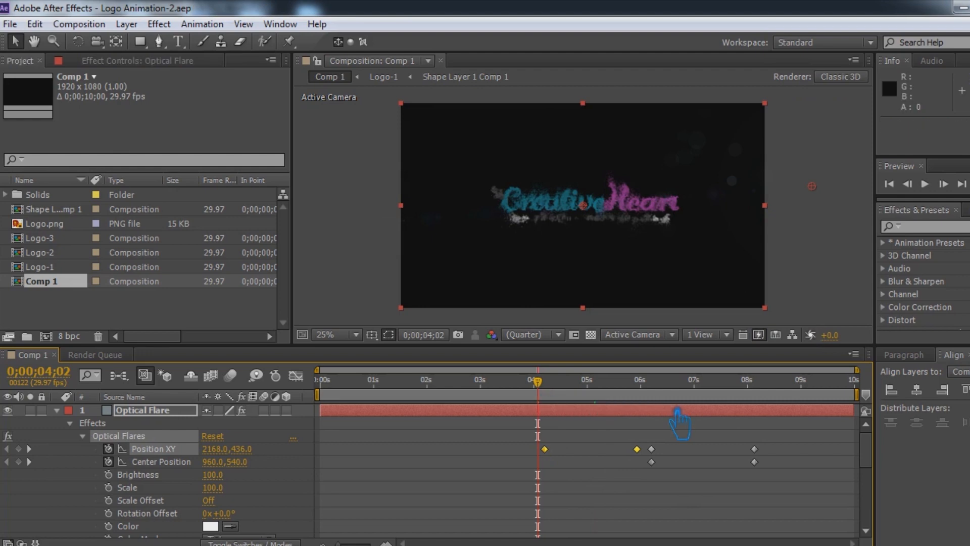
left_click(57, 410)
Create a 1920 x 1080 px solid named BG and place it beneath all other layers in Comp 1.
right_click(165, 484)
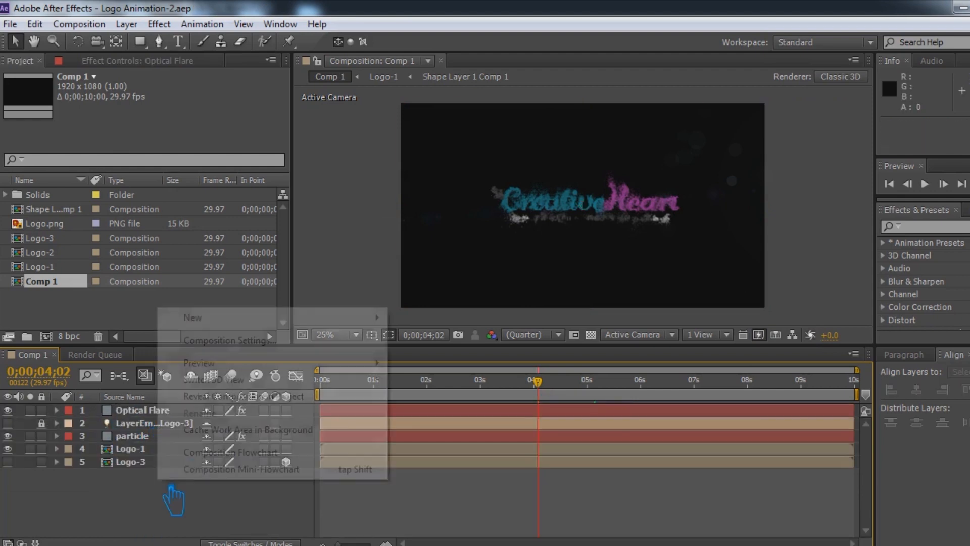
mouse_move(240, 326)
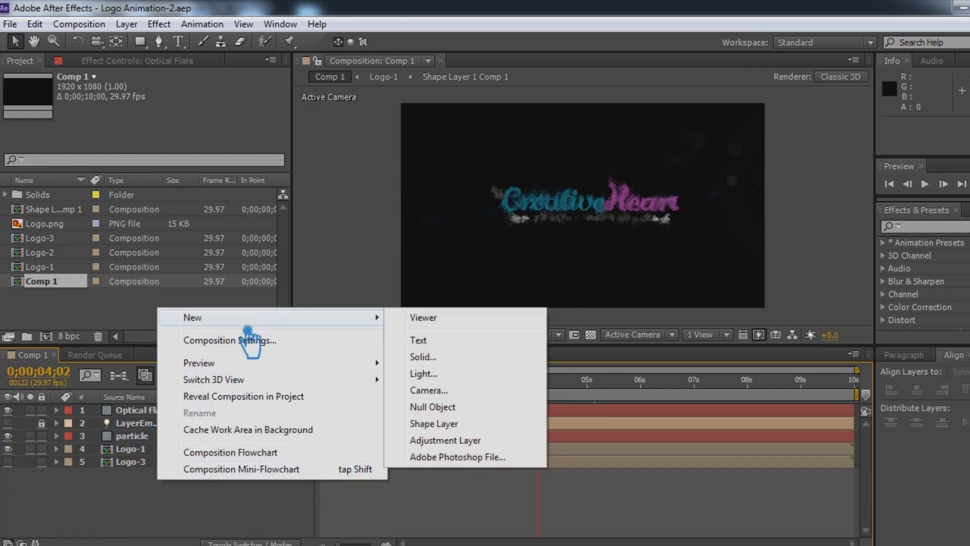
left_click(448, 356)
type("BG")
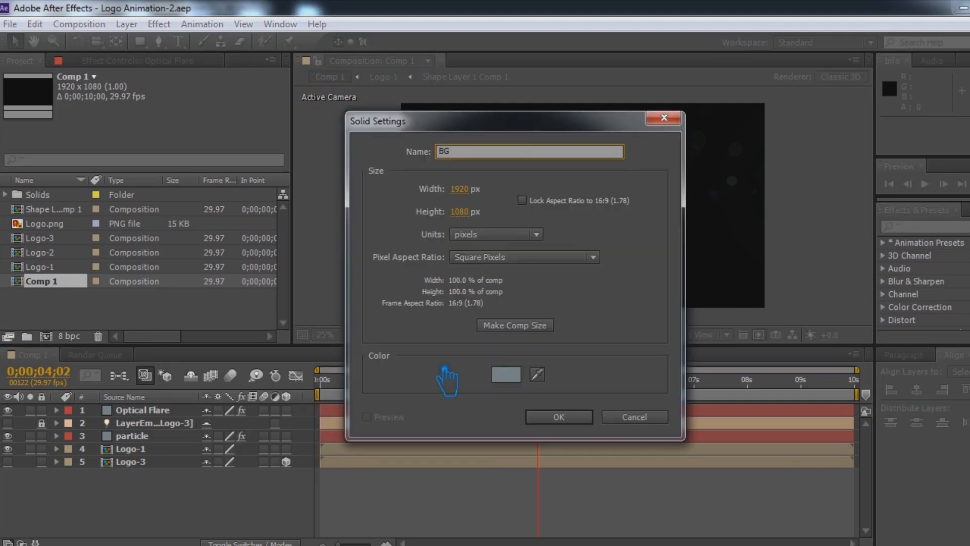
left_click(559, 417)
left_click_drag(160, 430, 143, 508)
Find the Ramp effect and apply it to the BG solid.
left_click(924, 226)
type("ramp")
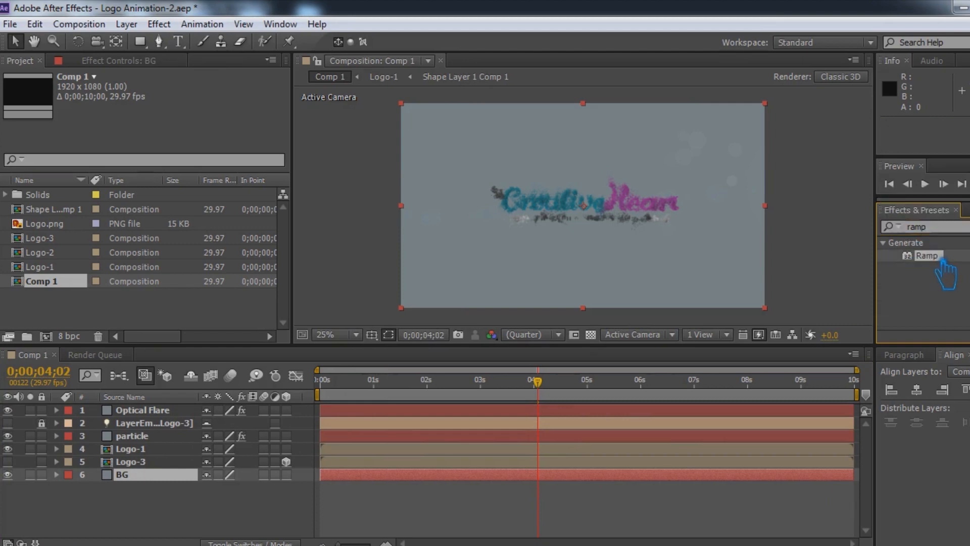
left_click(940, 256)
left_click_drag(940, 256, 152, 475)
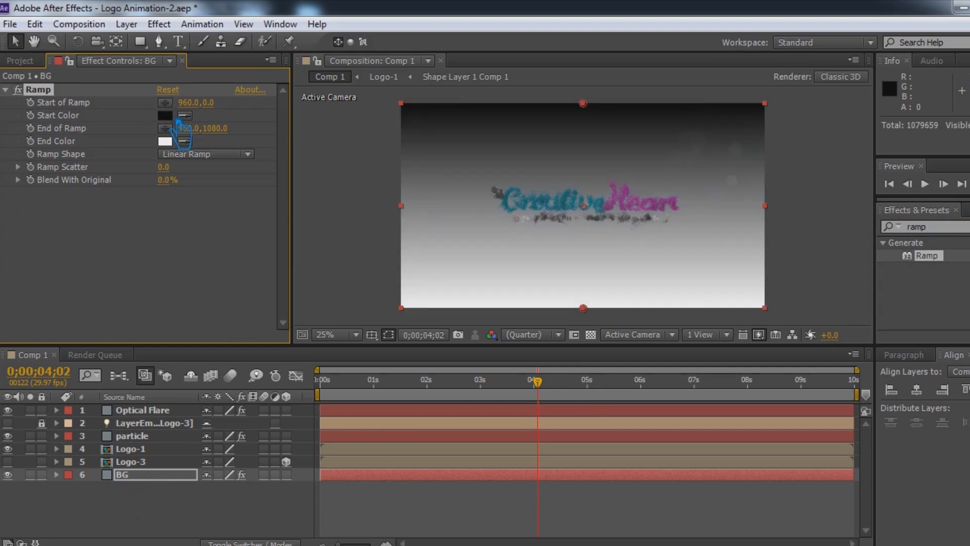
Set the Start Color of the BG layer's Ramp effect to a very dark purple.
left_click(170, 117)
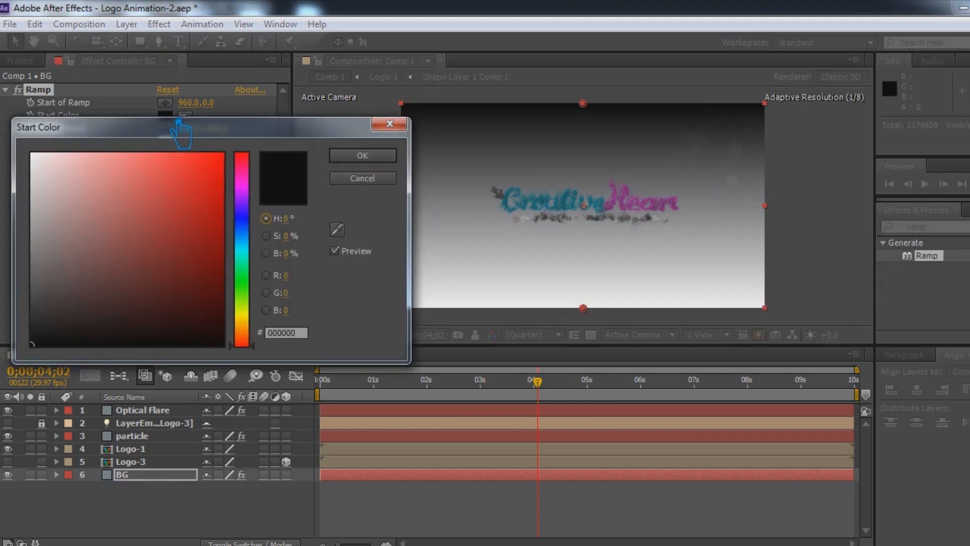
left_click(257, 198)
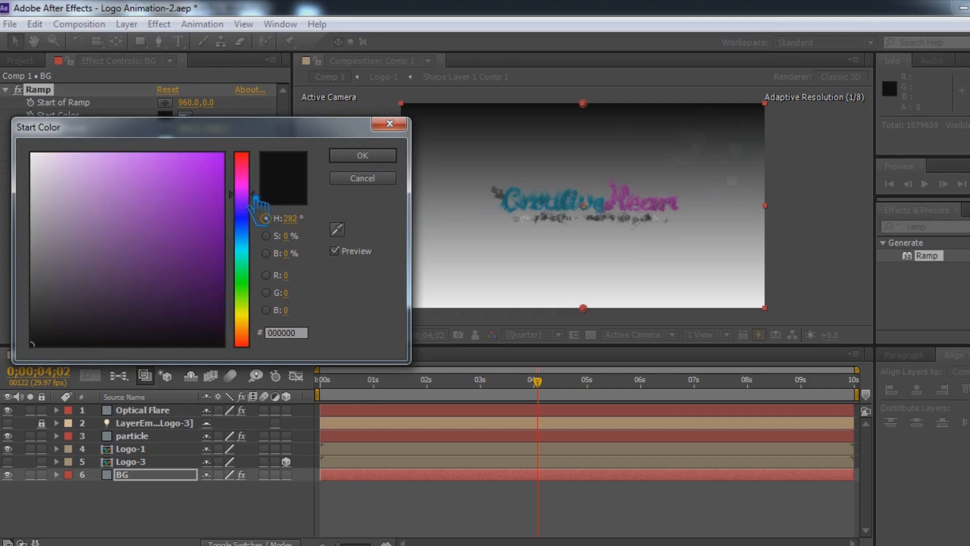
left_click_drag(213, 222, 206, 198)
left_click_drag(207, 272, 197, 309)
left_click(192, 319)
left_click(362, 155)
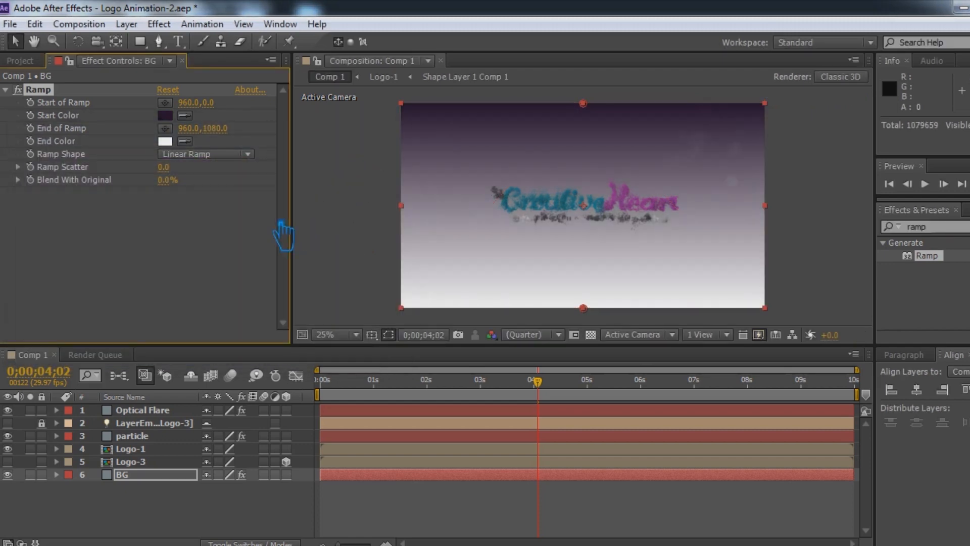
Switch the BG gradient to Radial Ramp and move its start point to the composition's middle, at about 984, 540.
left_click(195, 151)
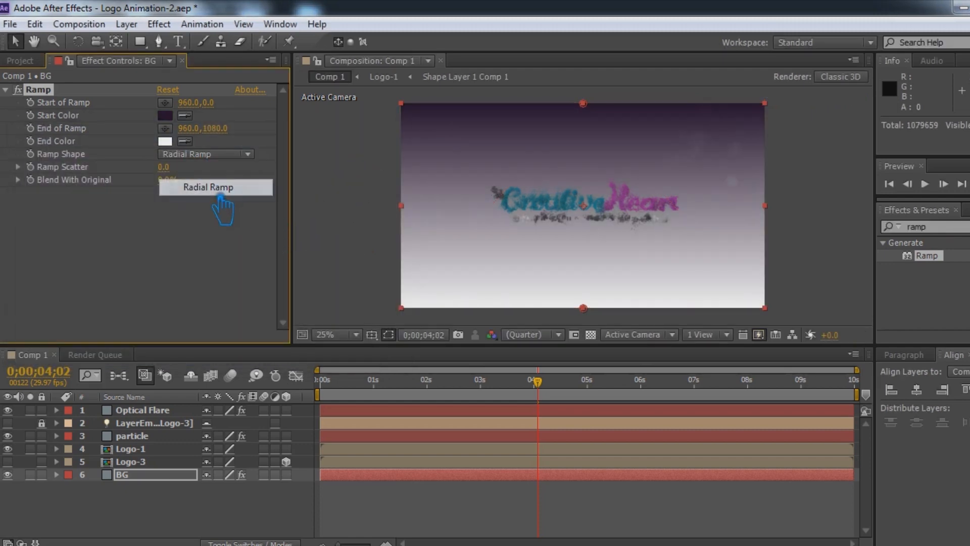
left_click(214, 188)
left_click_drag(583, 104, 598, 214)
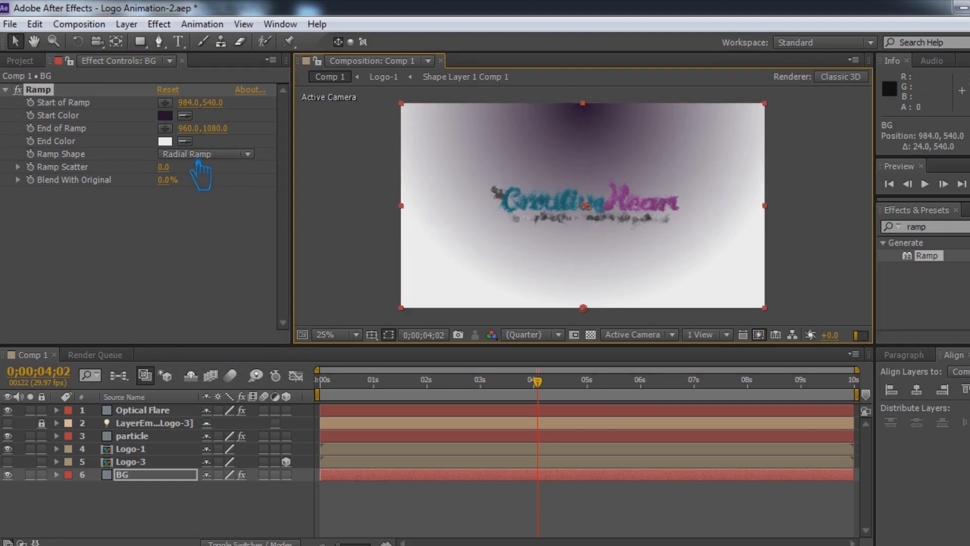
Change the Ramp's Start Color to a bright cyan.
left_click(177, 118)
left_click(250, 246)
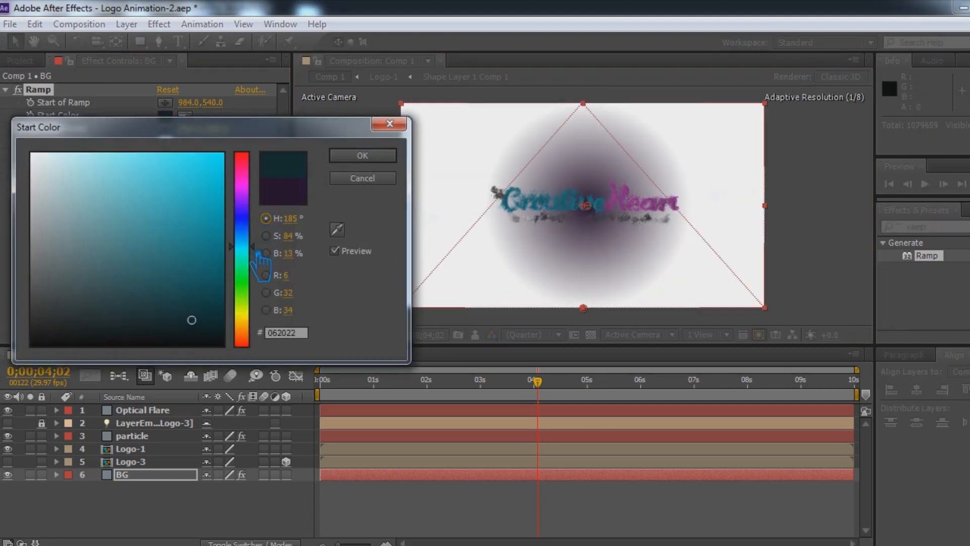
left_click(193, 273)
left_click_drag(207, 278, 203, 246)
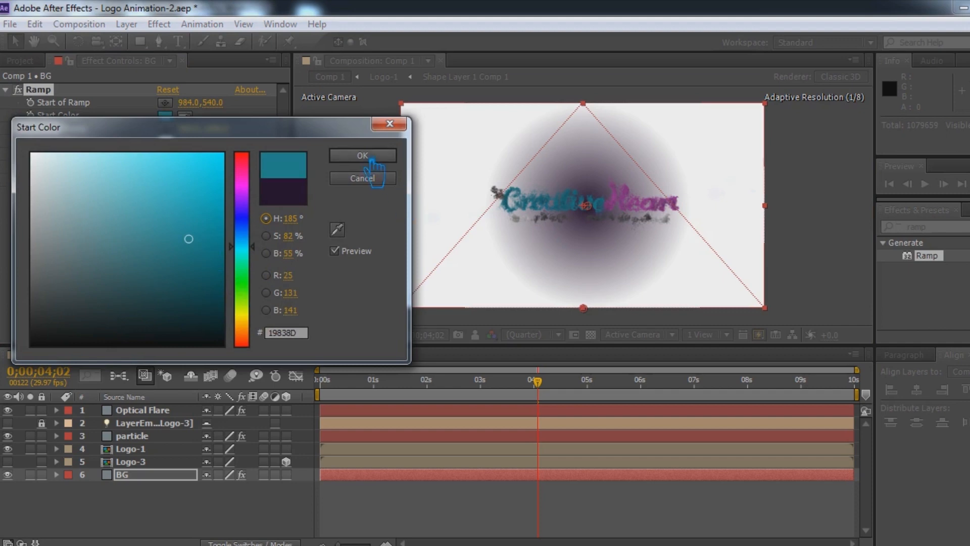
left_click(163, 156)
left_click(362, 155)
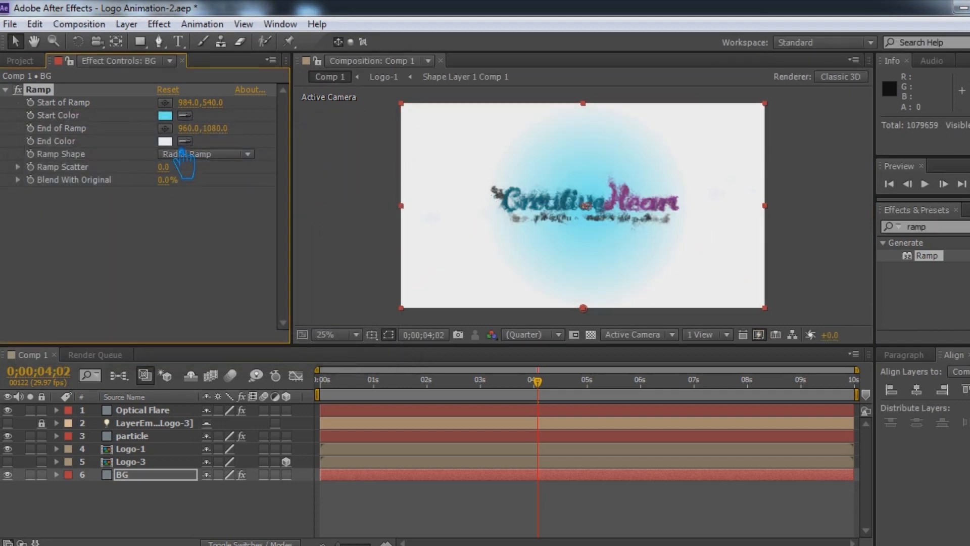
Set the Ramp's End Color to dark purple 1E072D and extend End of Ramp to about 960, 1700.
left_click(166, 142)
left_click(242, 195)
left_click_drag(208, 258, 206, 318)
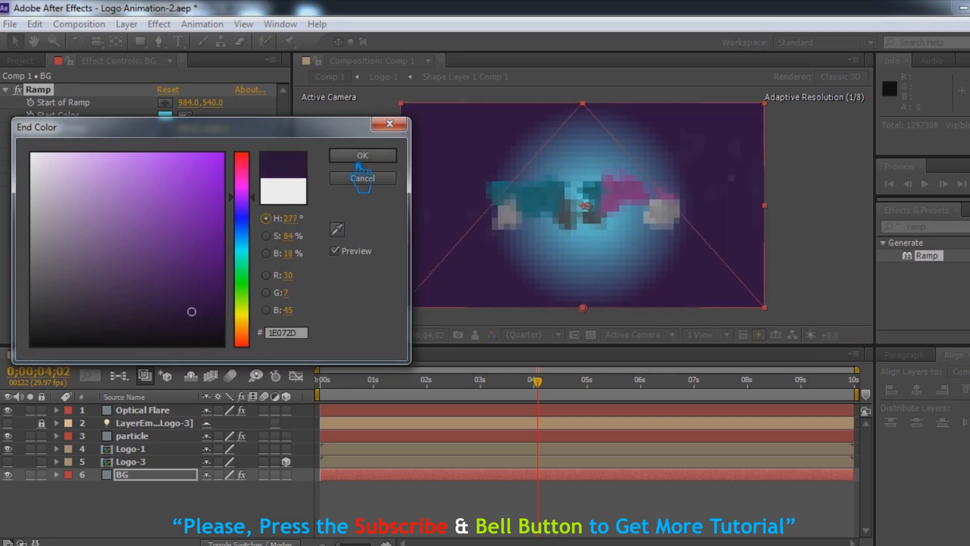
left_click(362, 155)
left_click_drag(232, 135, 659, 151)
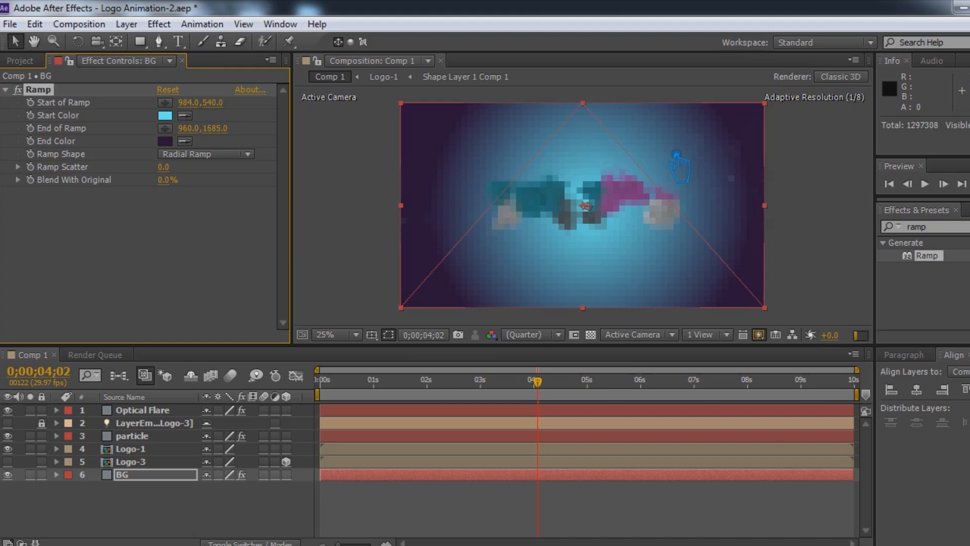
left_click_drag(680, 153, 680, 153)
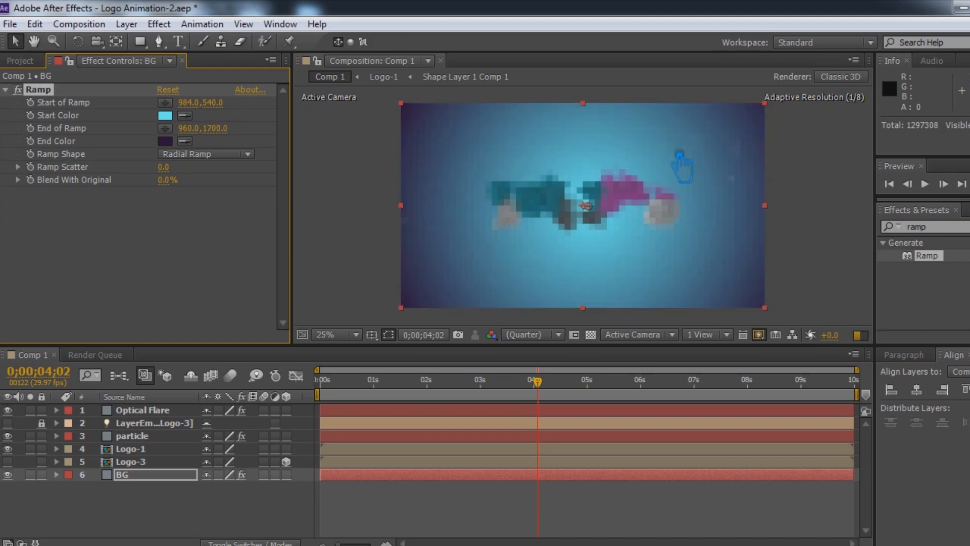
Lighten the Ramp's Start Color to pale cyan BAF9FF and extend End of Ramp to 960, 1842.
left_click(165, 115)
left_click(101, 161)
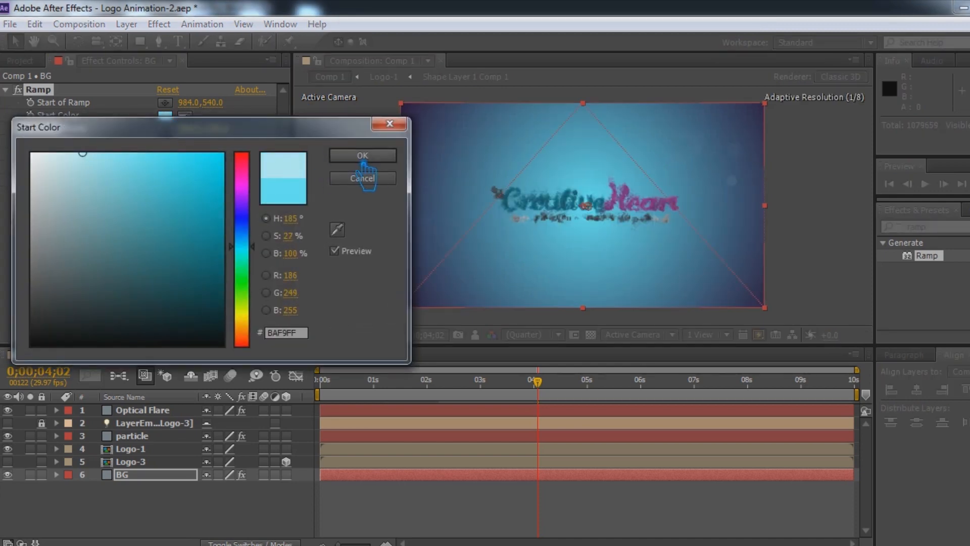
left_click(362, 161)
left_click_drag(222, 128, 325, 154)
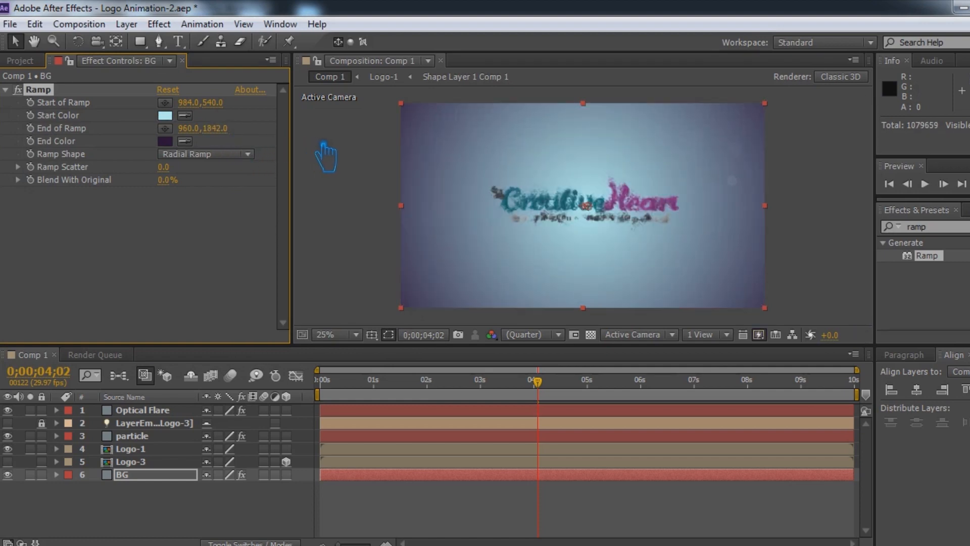
Render and play a RAM preview of Comp 1 with the gradient background, and stop playback.
left_click(961, 184)
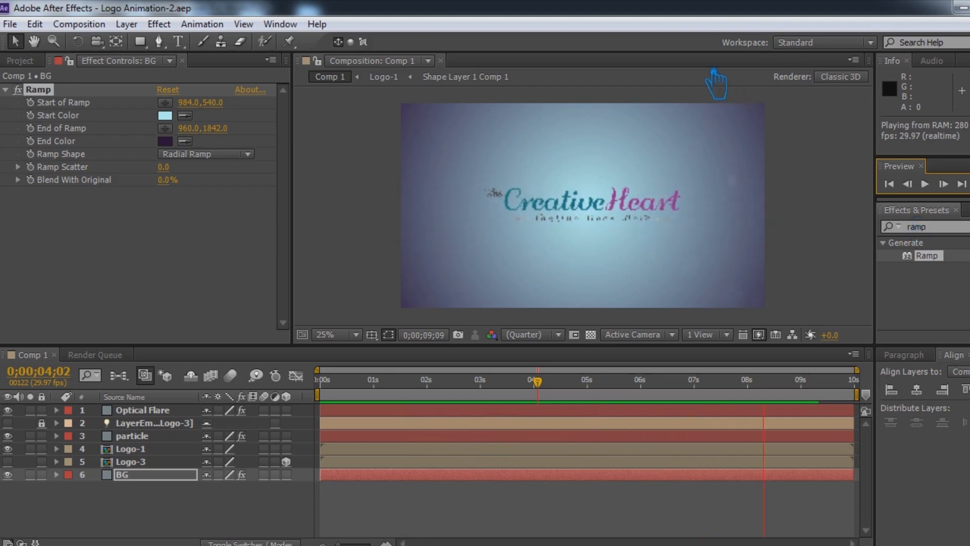
key("space")
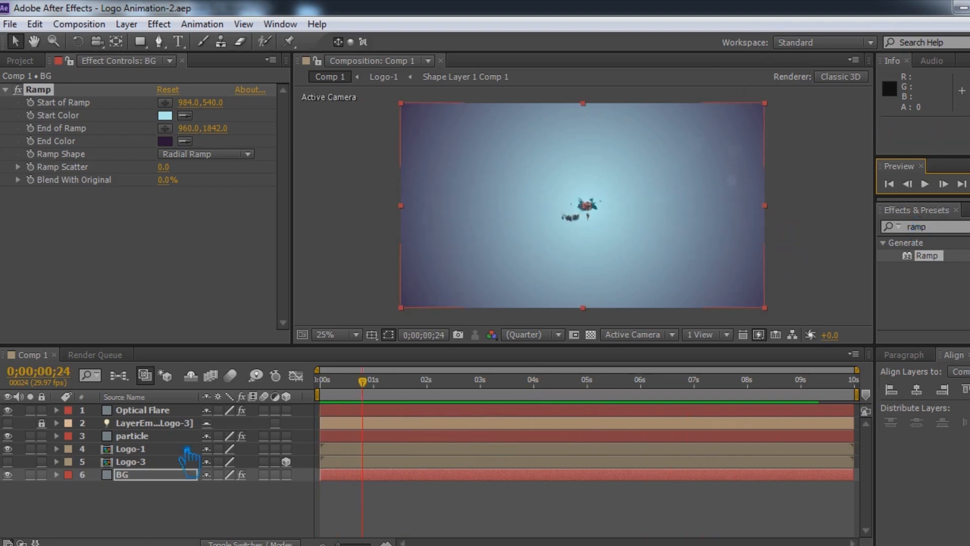
Retime the Optical Flares keyframes, moving the first Position XY keyframe to about 3.6 s and the last Position XY and Center Position keyframes to about 8.8 s.
left_click(142, 410)
left_click(56, 409)
left_click(582, 483)
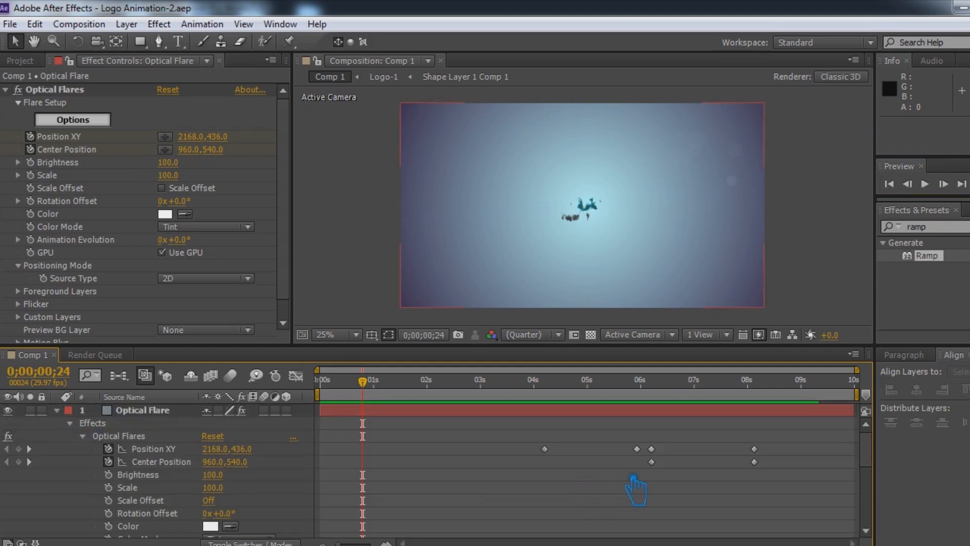
left_click_drag(544, 449, 532, 454)
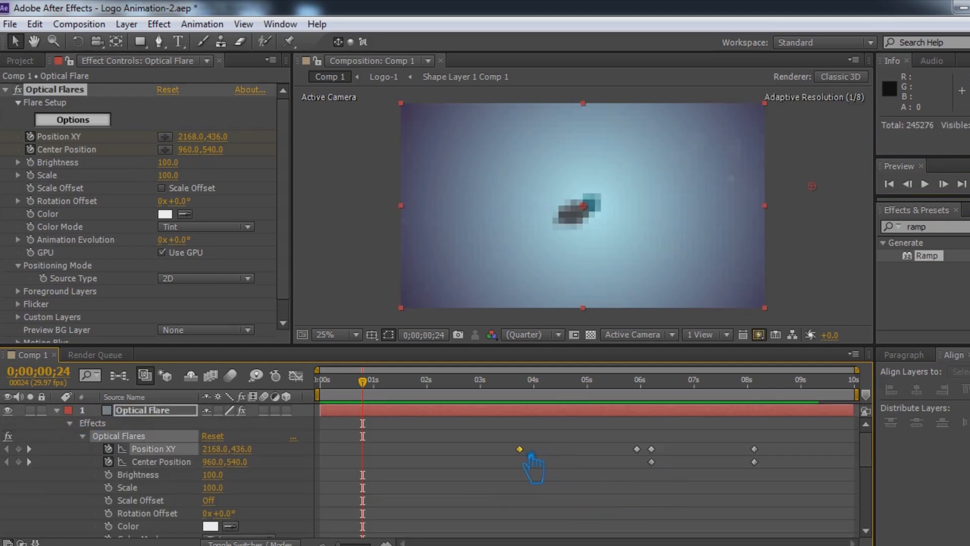
left_click_drag(765, 472, 781, 462)
left_click_drag(670, 439, 649, 486)
left_click_drag(518, 448, 511, 448)
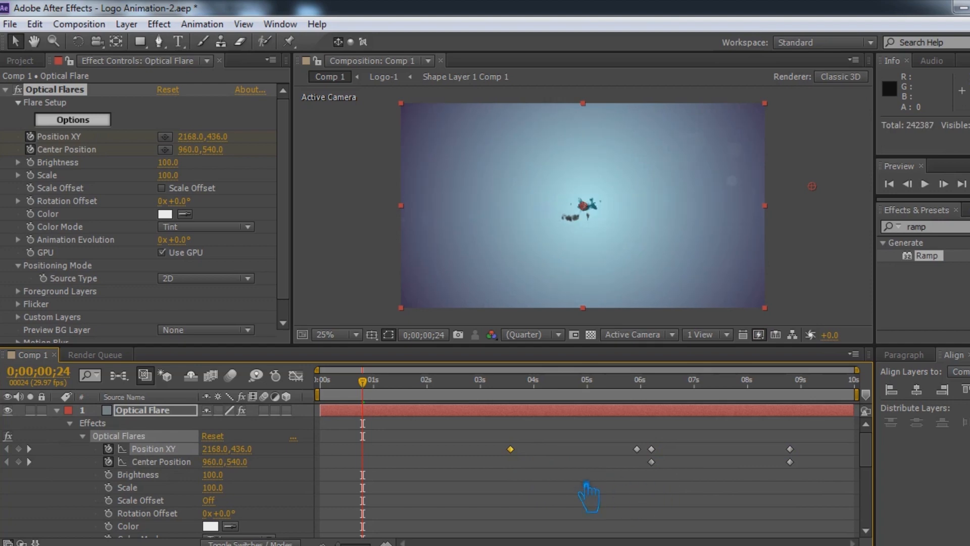
Apply one-sided easing to the first and last flare keyframes and Easy Ease to the middle ones, and save the project.
right_click(511, 449)
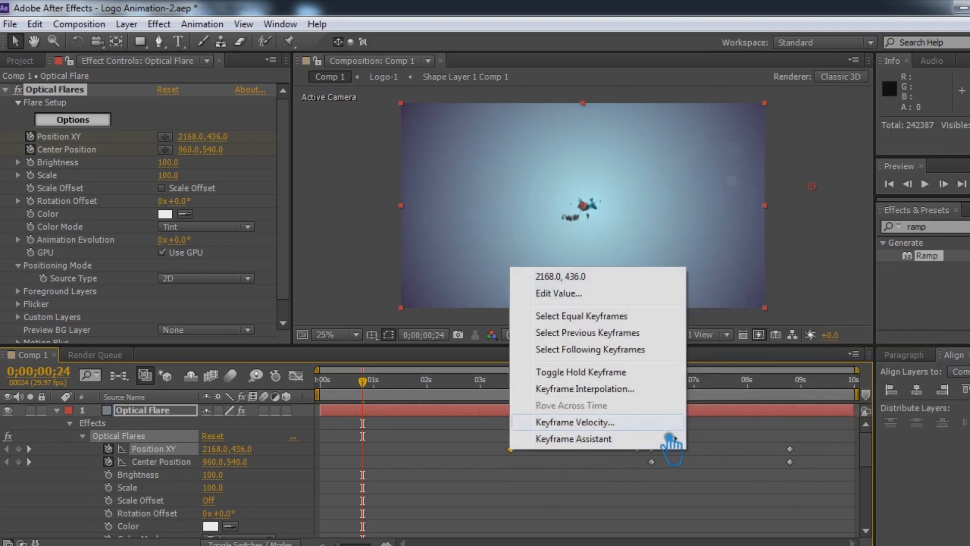
mouse_move(671, 438)
left_click(771, 372)
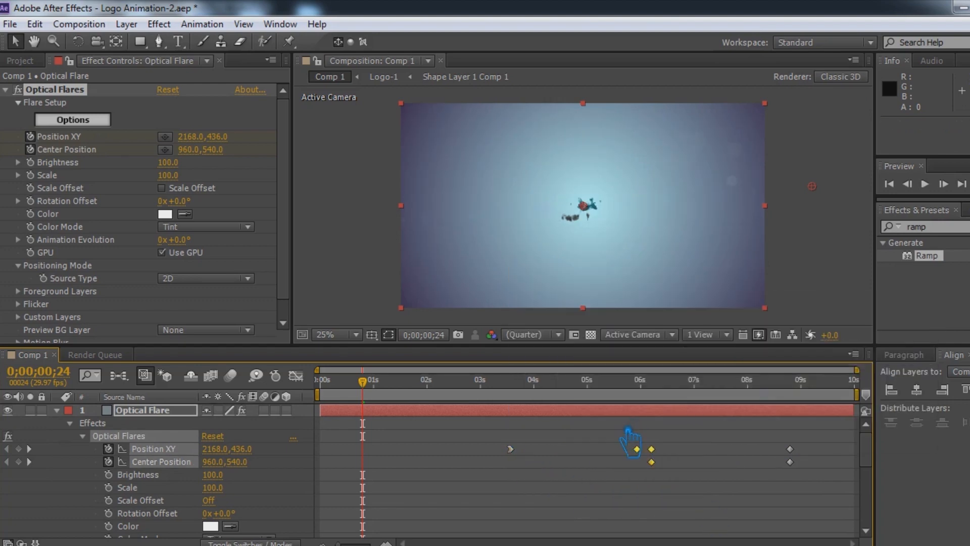
left_click_drag(839, 501, 771, 443)
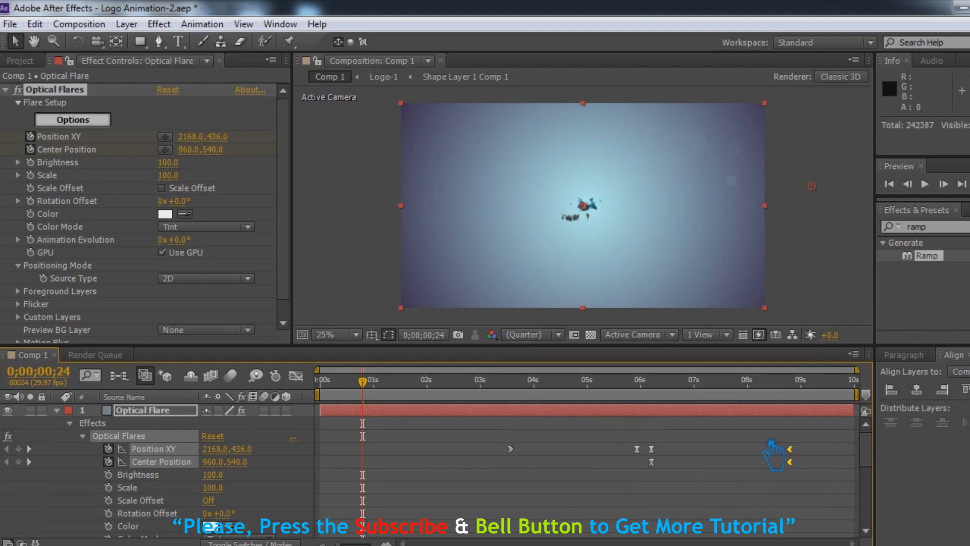
left_click(726, 500)
key("ctrl+s")
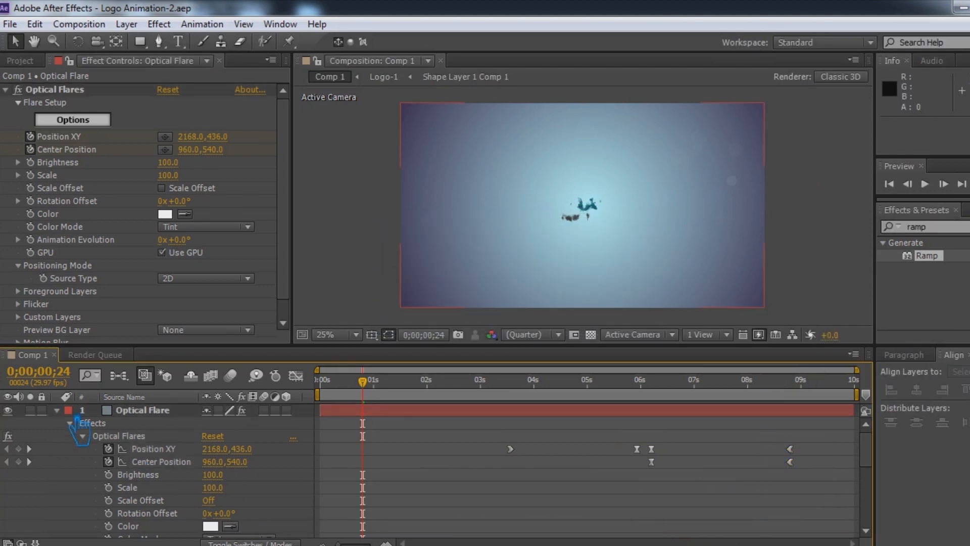
Collapse the Optical Flare layer and run a RAM preview of Comp 1 at 50% magnification.
left_click(70, 423)
key("period")
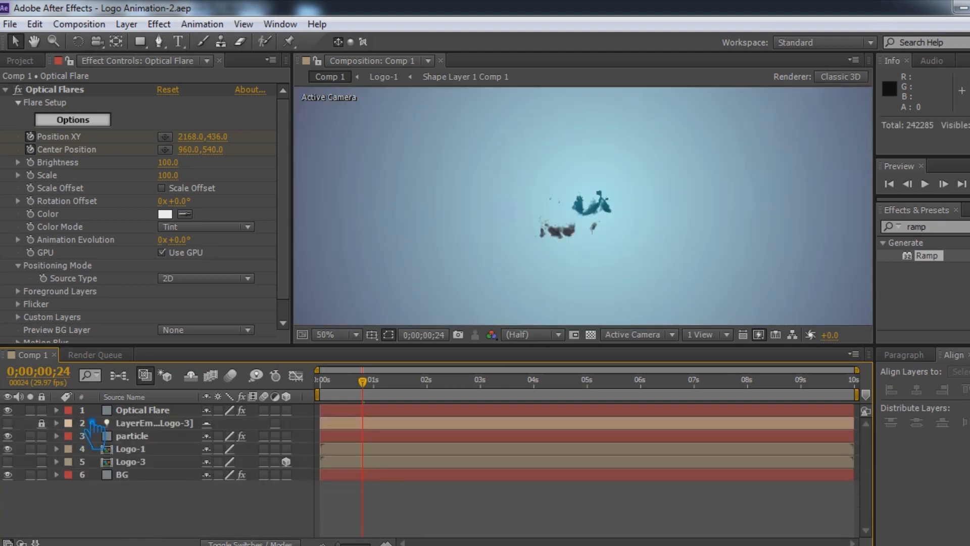
left_click(969, 183)
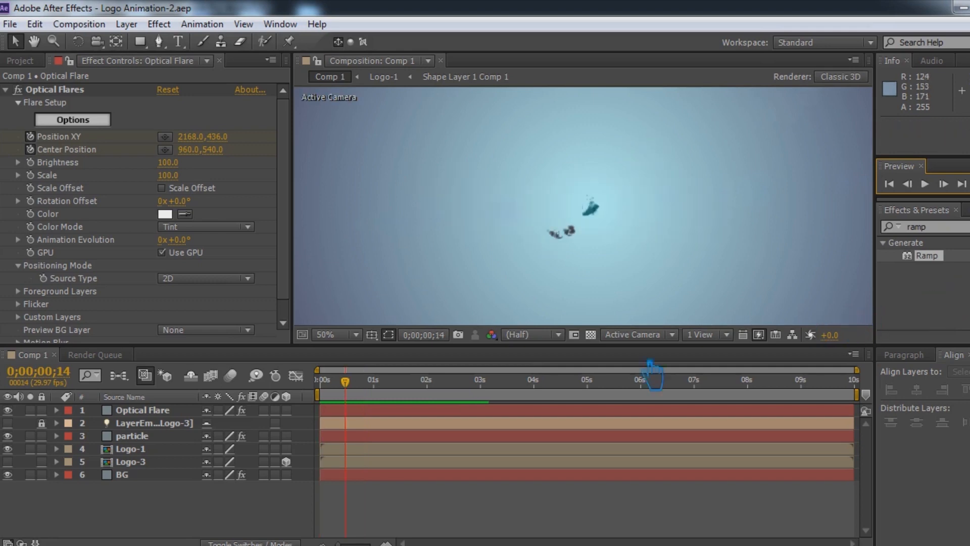
Set the Optical Flares tint color to pale cyan BAF9FF.
left_click(134, 409)
left_click(166, 214)
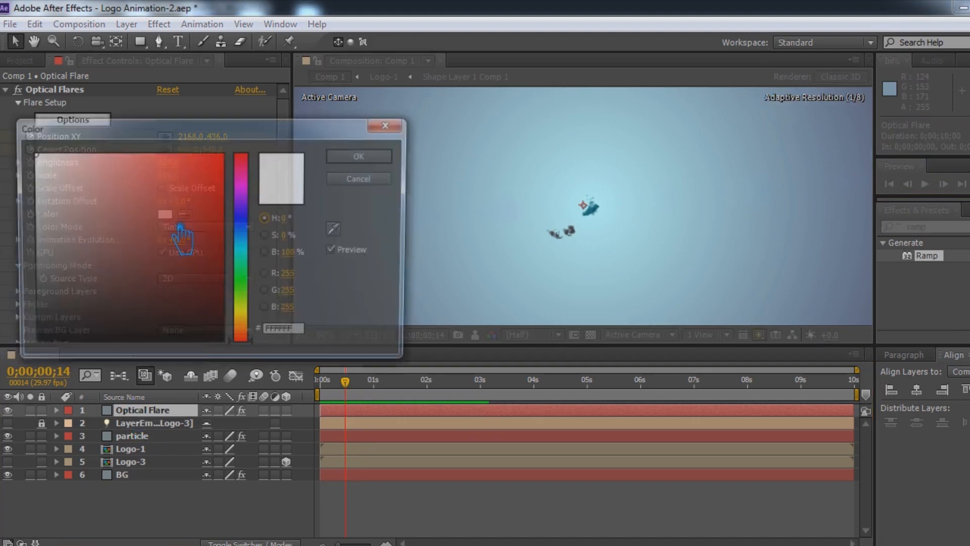
left_click(241, 247)
left_click(147, 151)
left_click_drag(159, 141, 84, 152)
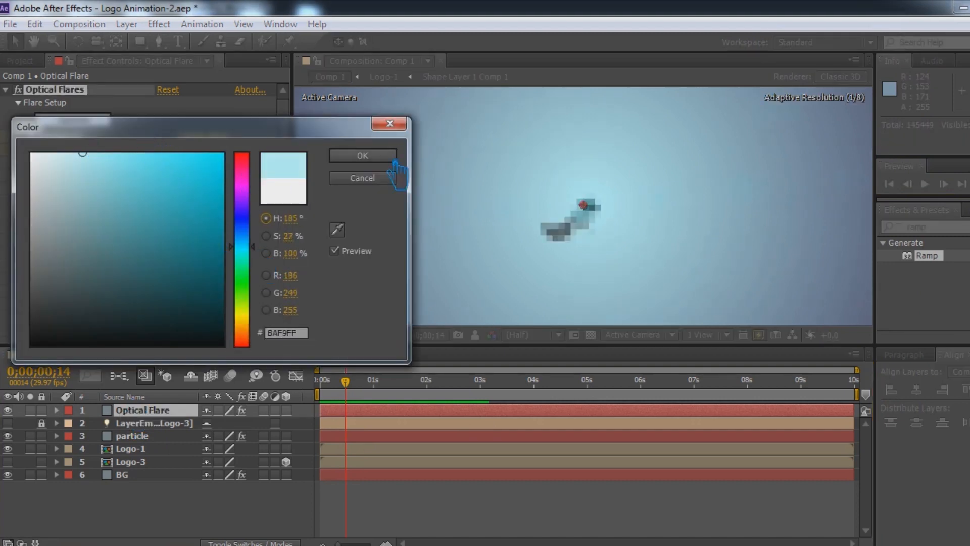
left_click(362, 155)
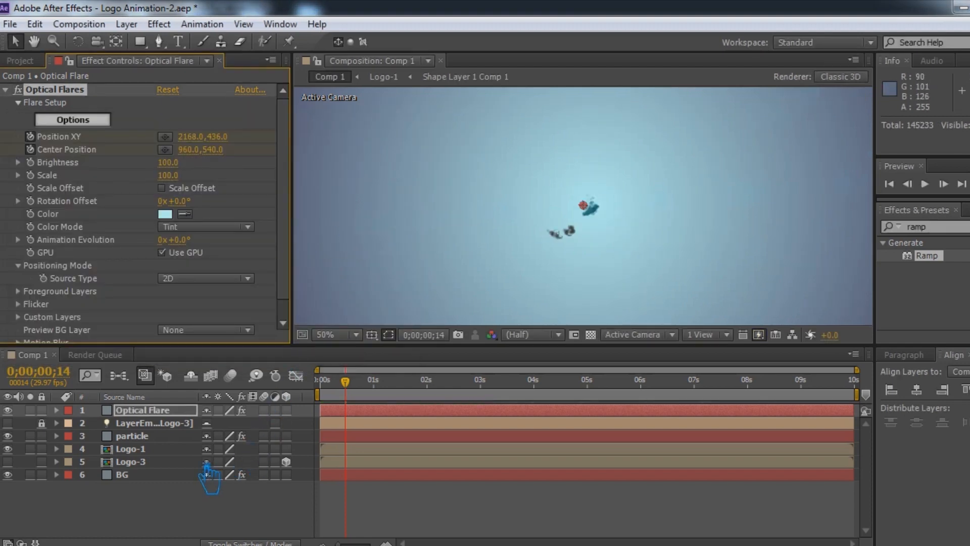
At 0;00;07;17, set the Optical Flares Scale to 190 and Brightness to 80.
key("comma")
left_click_drag(359, 390, 648, 391)
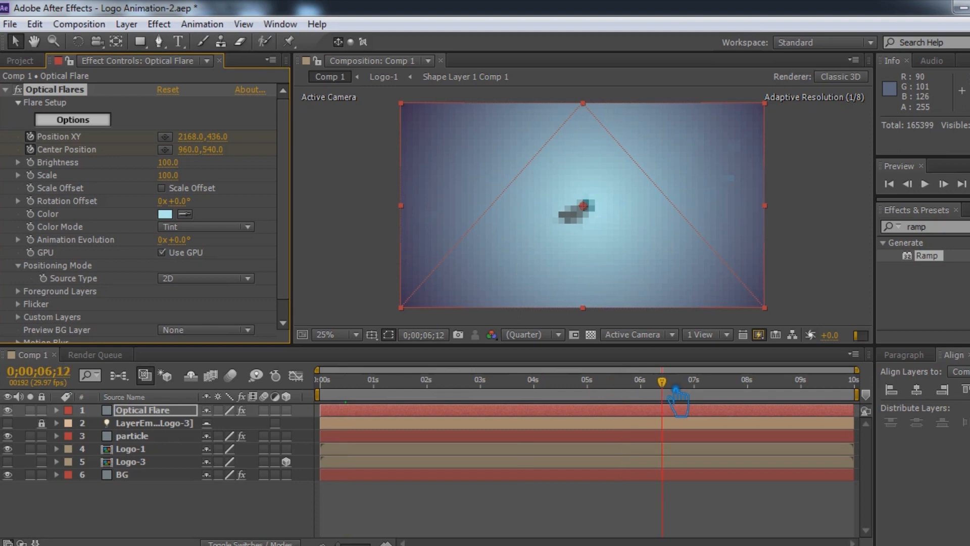
left_click_drag(670, 389, 739, 392)
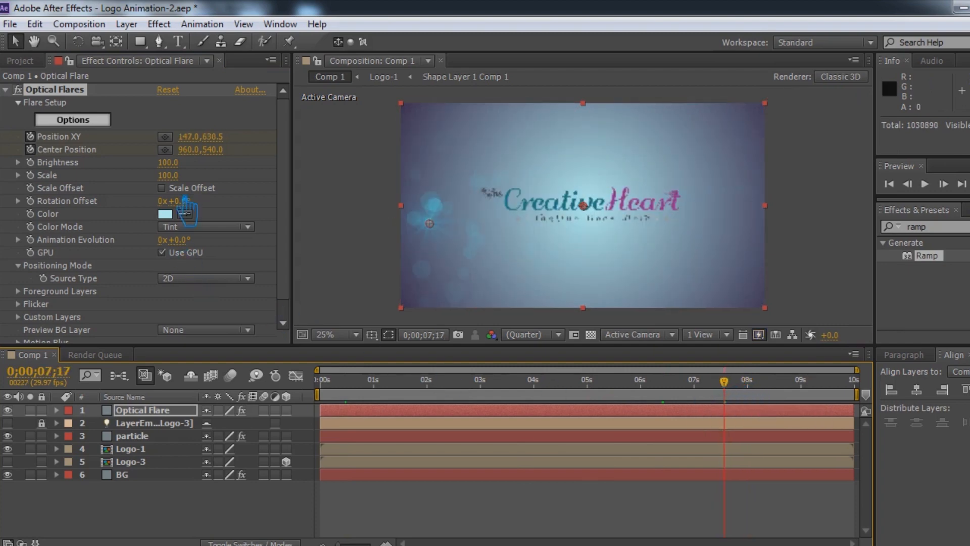
mouse_move(195, 186)
left_mouse_down()
mouse_move(224, 192)
mouse_move(202, 194)
left_mouse_up()
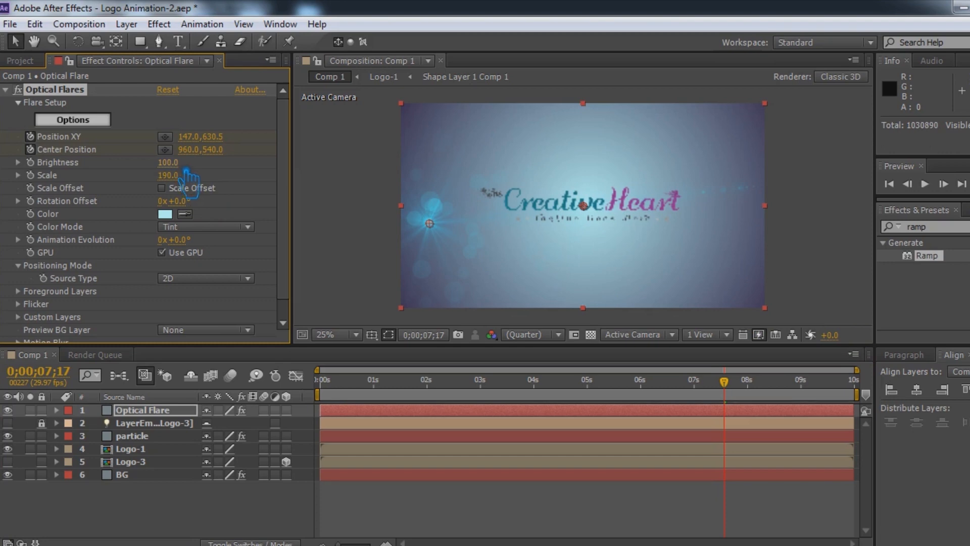
mouse_move(202, 174)
left_mouse_down()
mouse_move(219, 174)
mouse_move(186, 178)
left_mouse_up()
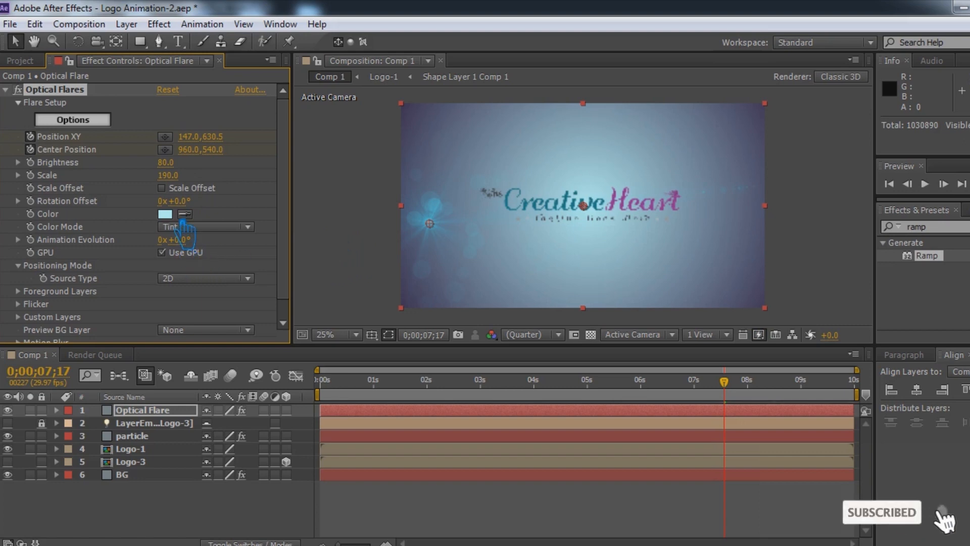
Try a 34° Rotation Offset on the flare and set it back to 0°.
left_click_drag(192, 201, 225, 212)
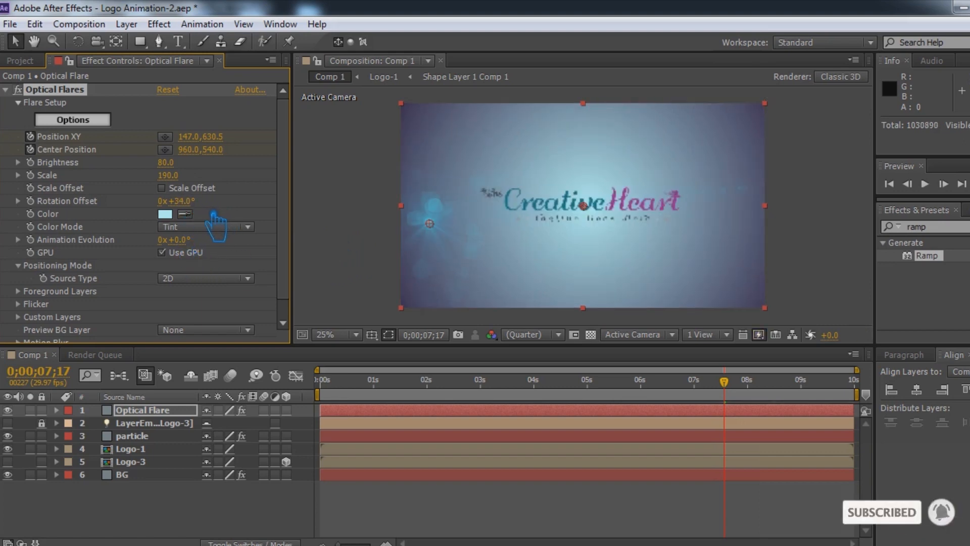
left_click(187, 201)
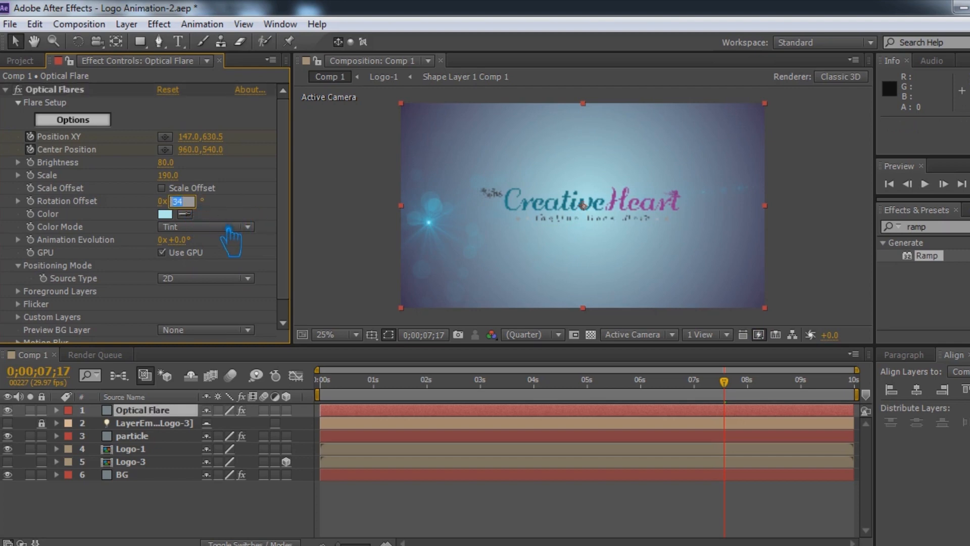
type("0")
key("Return")
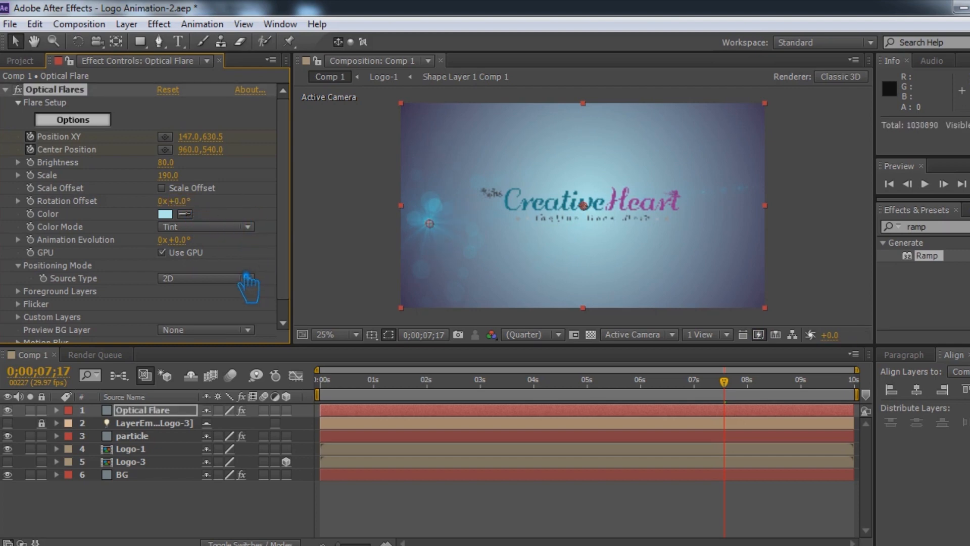
Set the Source Type of the flare's Positioning Mode to 3D.
left_click(234, 280)
left_click(223, 306)
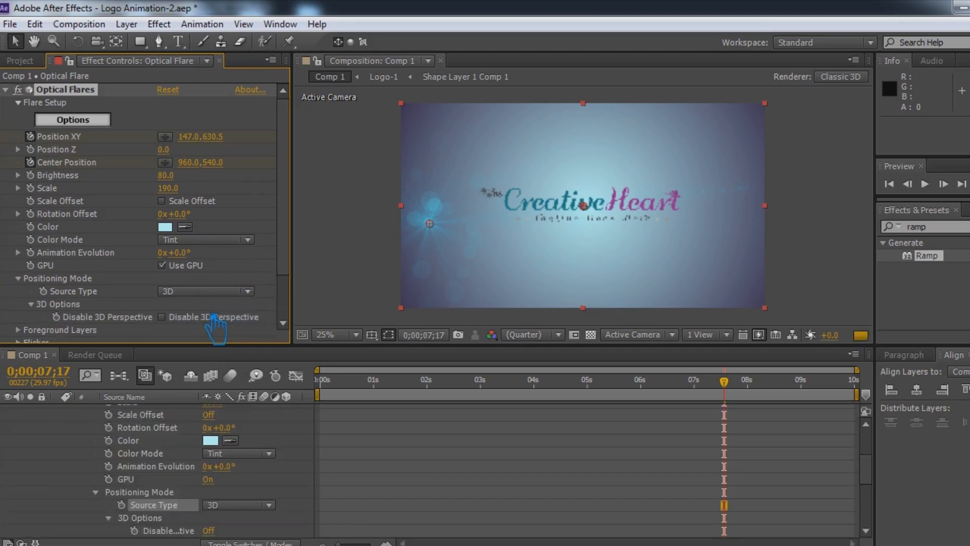
Collapse the Optical Flare layer's properties and run a RAM preview of Comp 1.
scroll(181, 413, "up", 3)
left_click(56, 410)
left_click(409, 517)
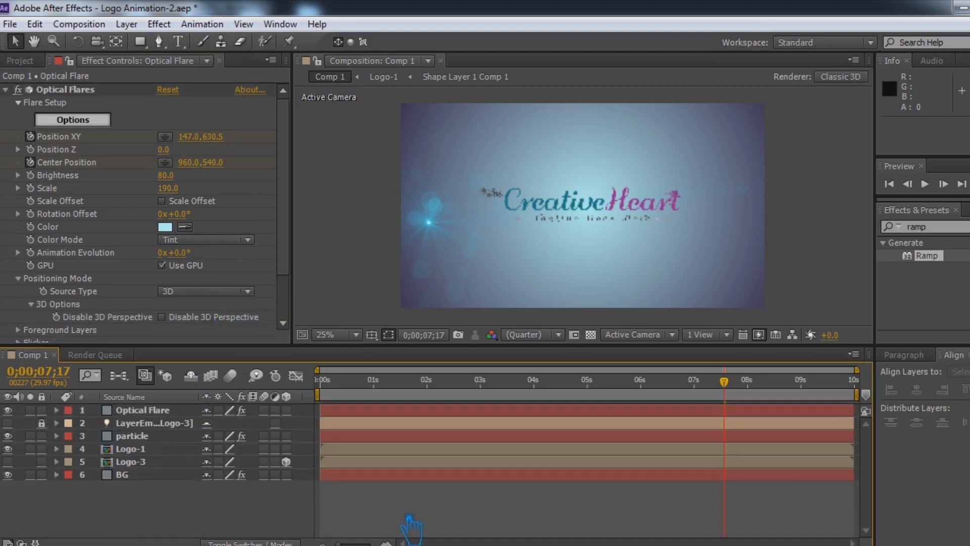
key("KP_0")
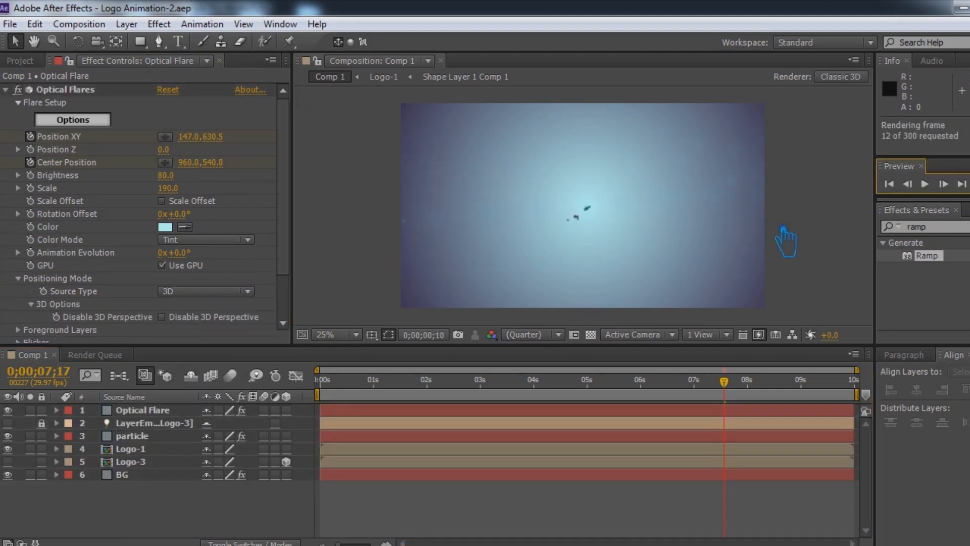
key("space")
Reveal the Optical Flare layer's keyframes and select its Optical Flares effect at the first Position XY keyframe, 0;00;03;17.
left_click_drag(357, 383, 295, 388)
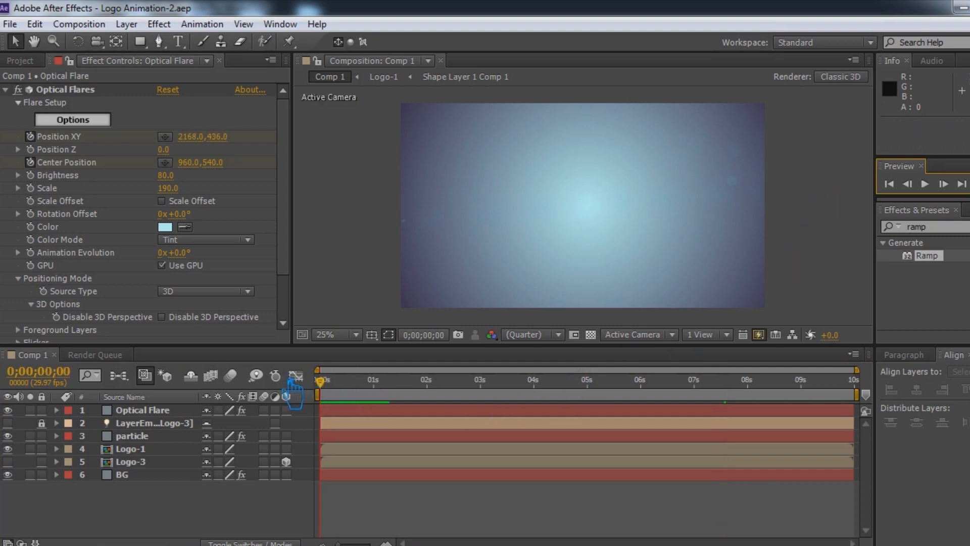
left_click(370, 305)
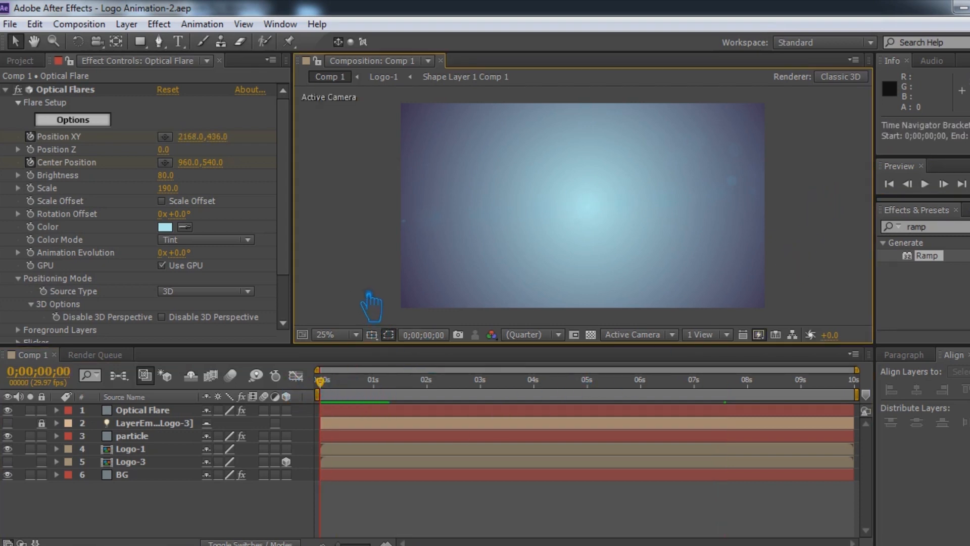
left_click(57, 410)
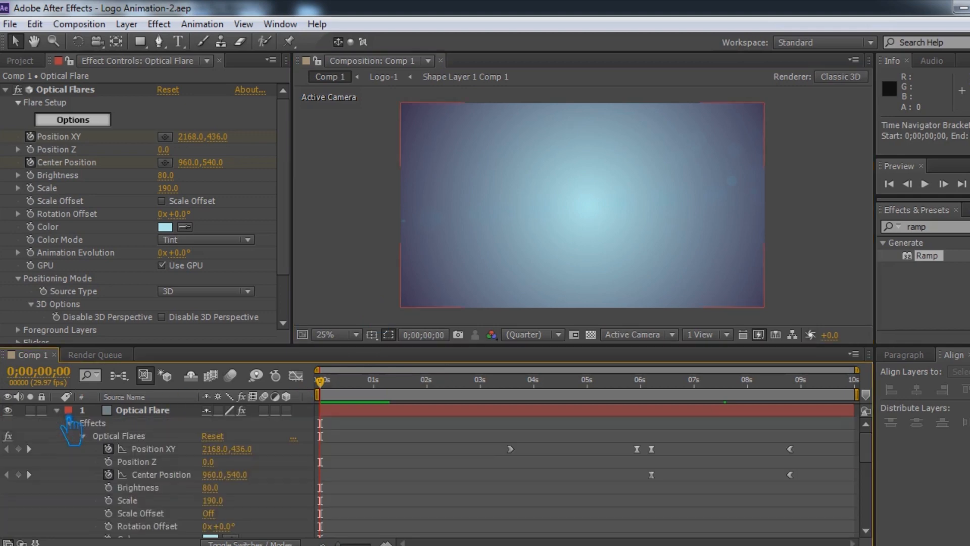
left_click_drag(324, 387, 493, 401)
key("comma")
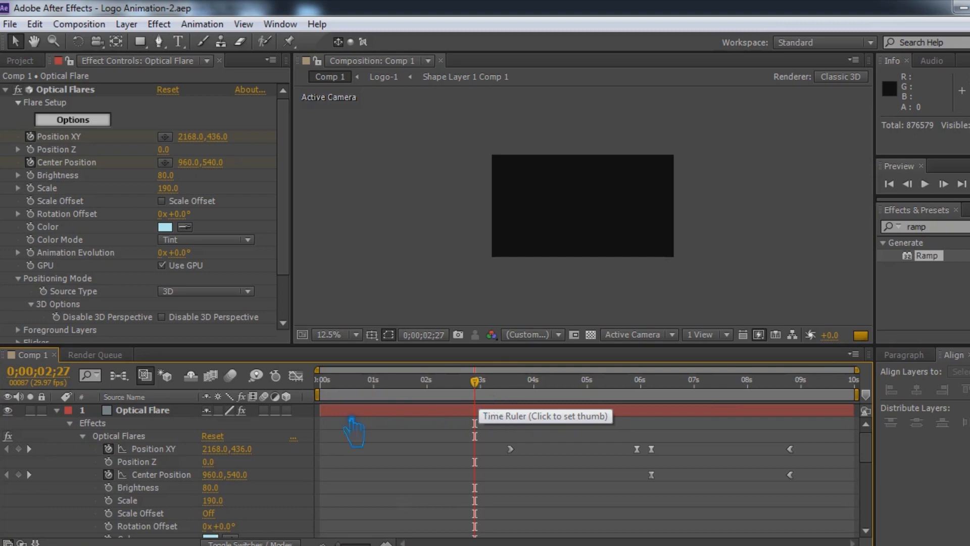
left_click(451, 415)
left_click_drag(504, 395, 526, 398)
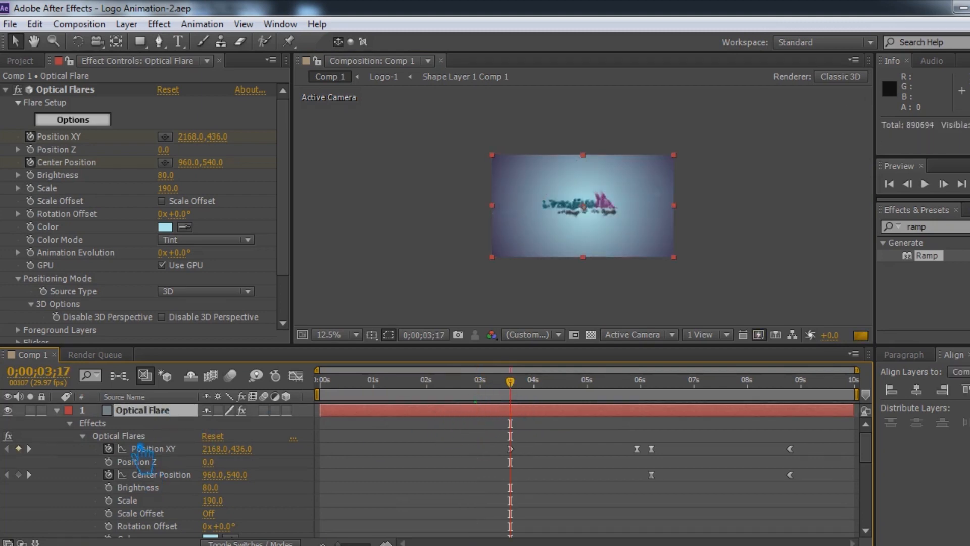
left_click(142, 440)
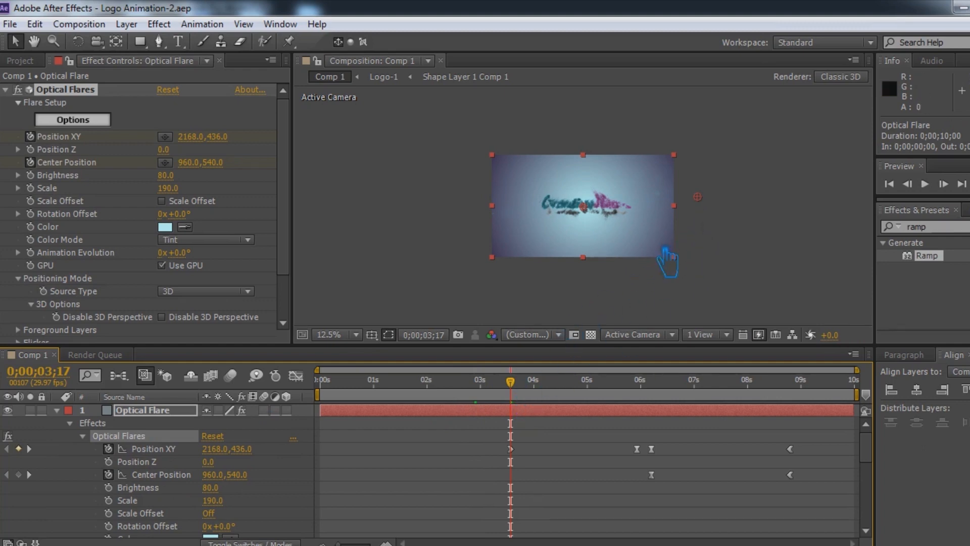
At 0;00;03;10, keyframe the flare's Position XY at 3160, 444, then shift that keyframe to just before the 0;00;03;17 one and save.
mouse_move(525, 399)
left_mouse_down()
mouse_move(471, 396)
mouse_move(528, 401)
mouse_move(514, 402)
left_mouse_up()
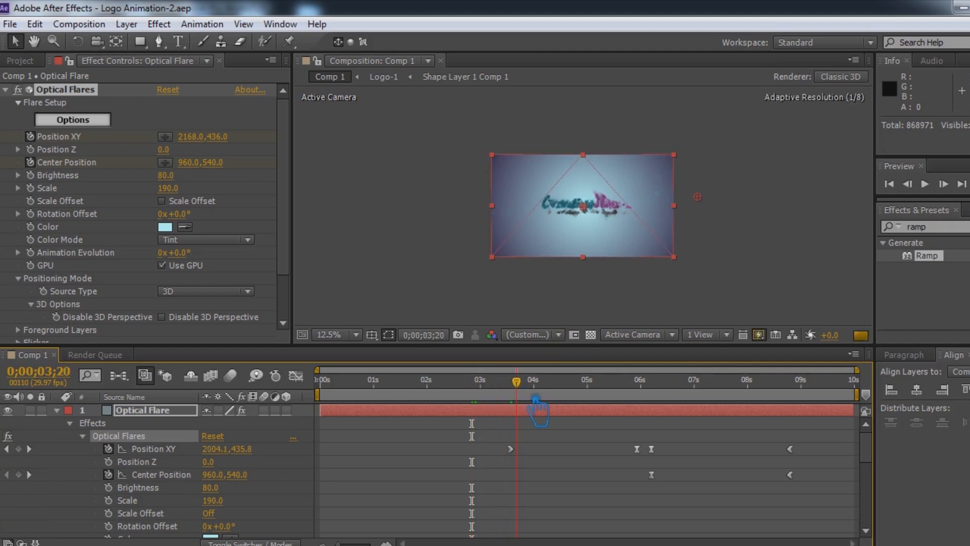
left_click_drag(516, 400, 498, 400)
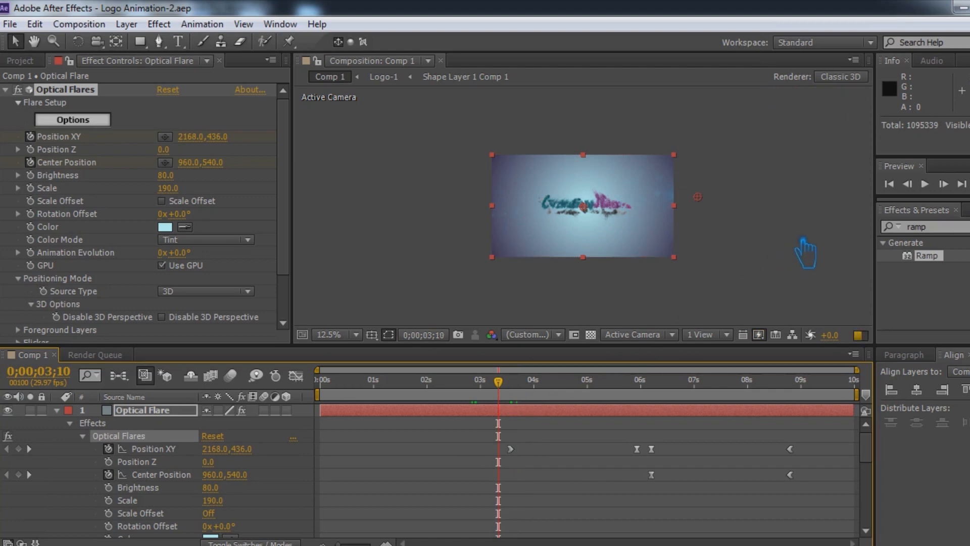
left_click_drag(698, 197, 756, 191)
left_click_drag(807, 213, 806, 211)
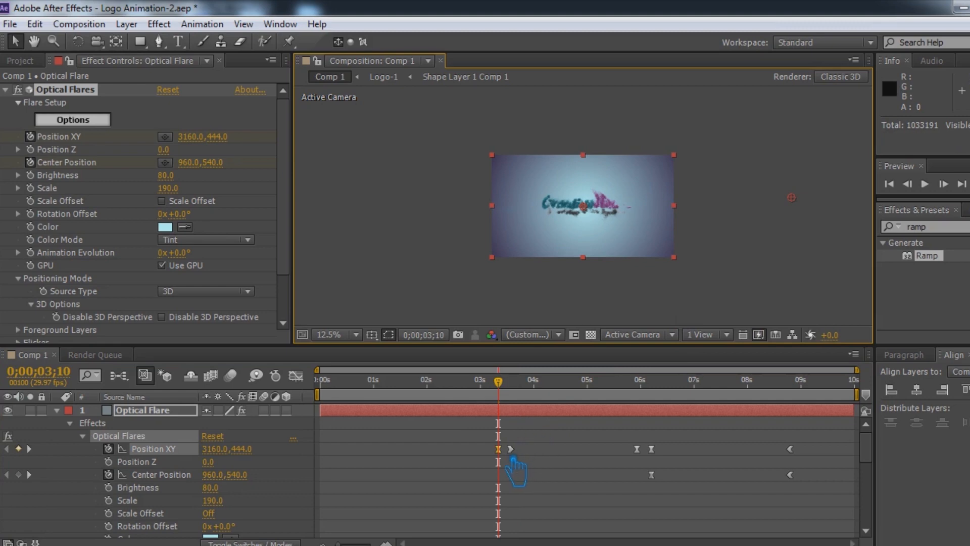
left_click_drag(499, 449, 500, 449)
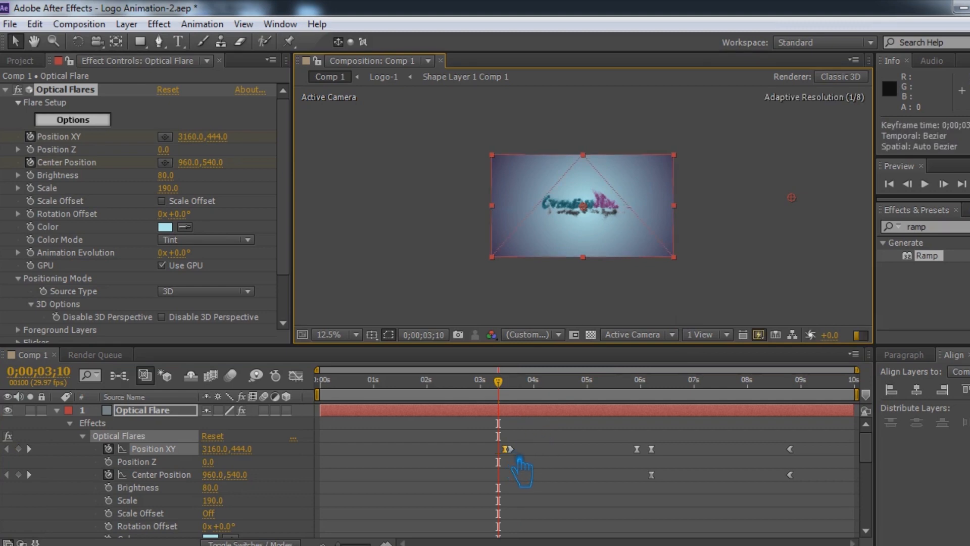
key("ctrl+s")
Check the flare at 0;00;08;17, then collapse its layer and RAM-preview Comp 1 at 50% magnification.
key("Page_Down")
left_click_drag(521, 390, 778, 412)
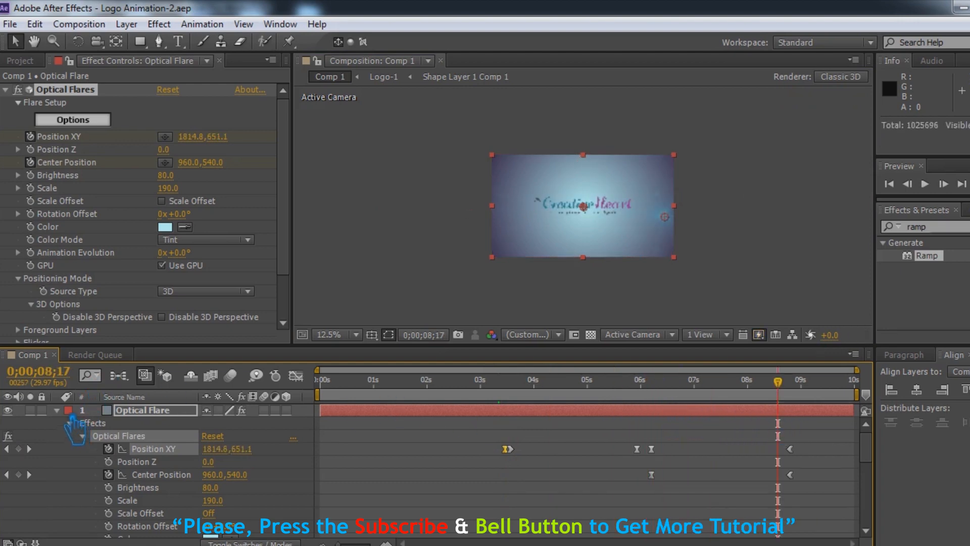
left_click(57, 409)
left_click(242, 518)
key("period")
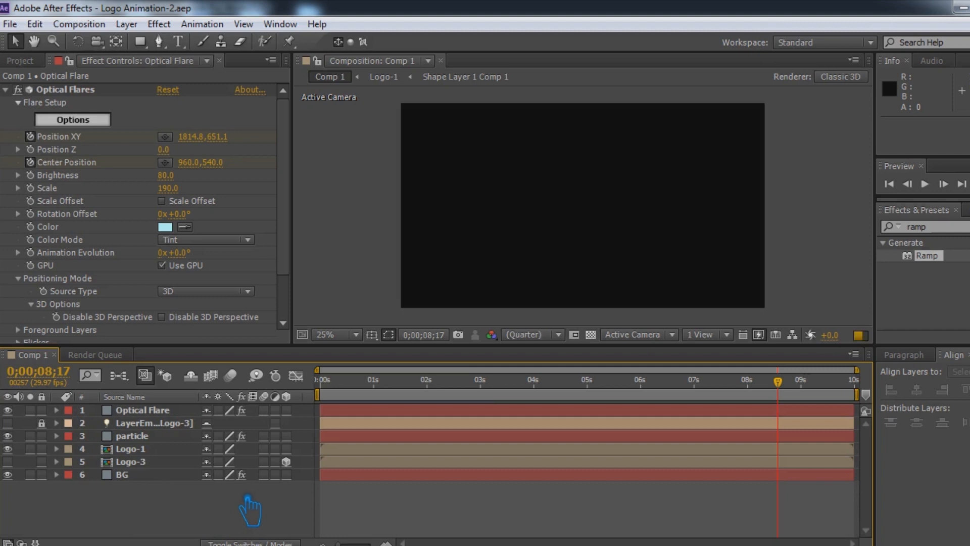
key("period")
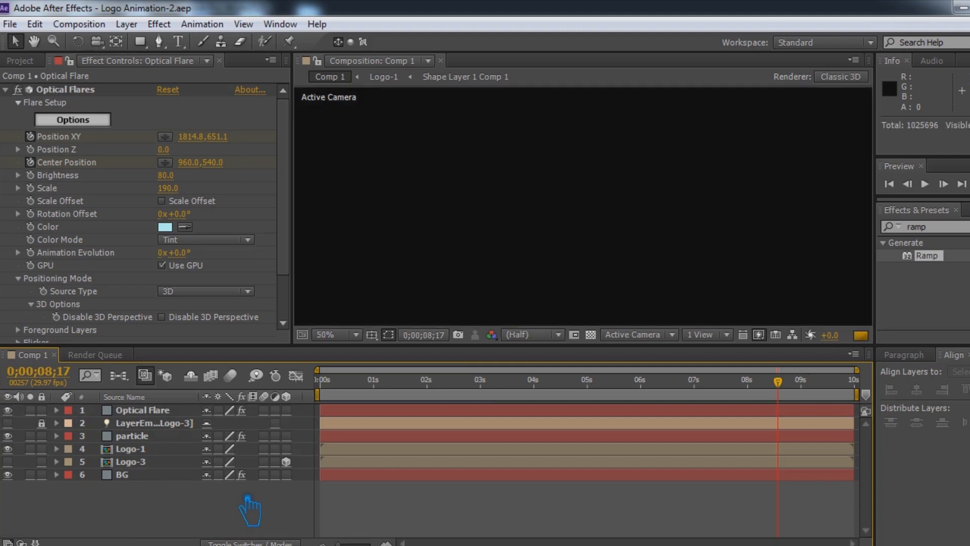
key("KP_0")
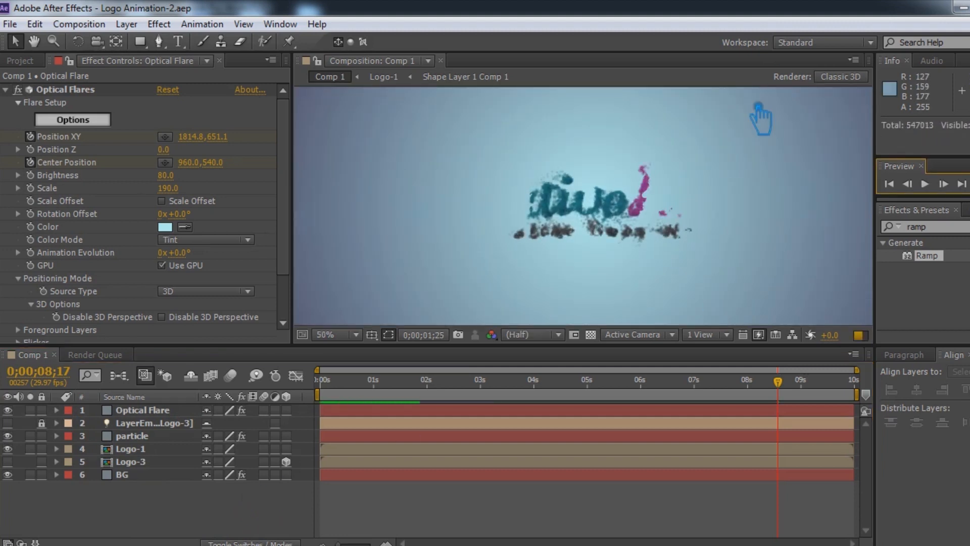